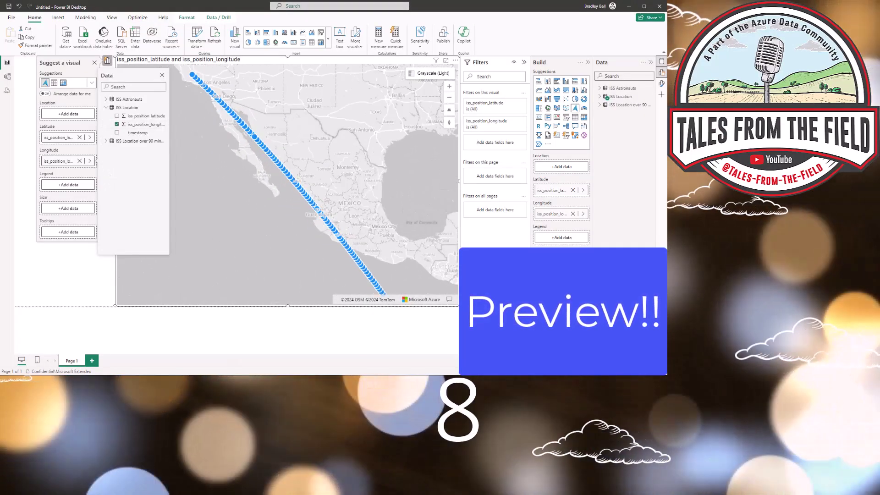
Step: Expand the ISS Location table in the Data pane and bring up its New measure/New column menu
click(603, 97)
right_click(626, 97)
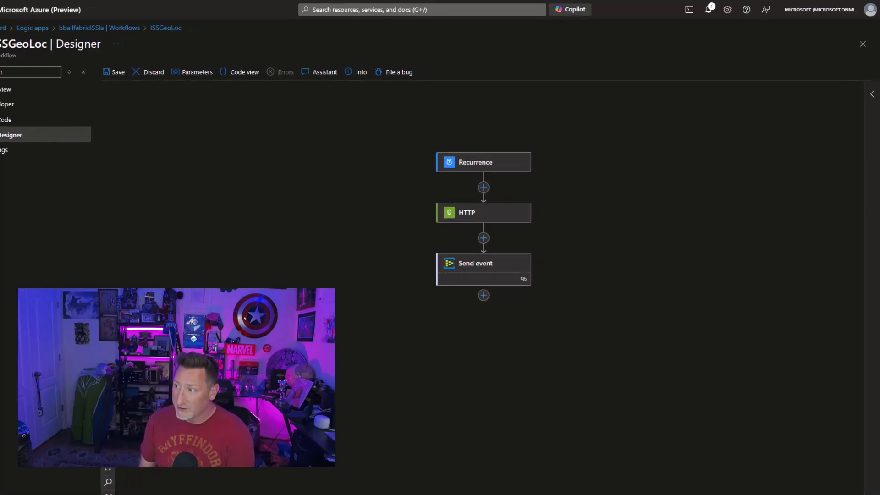
Step: Review the Recurrence, HTTP and Send event steps, refreshing the iss-now.json response to watch coordinates change
click(455, 203)
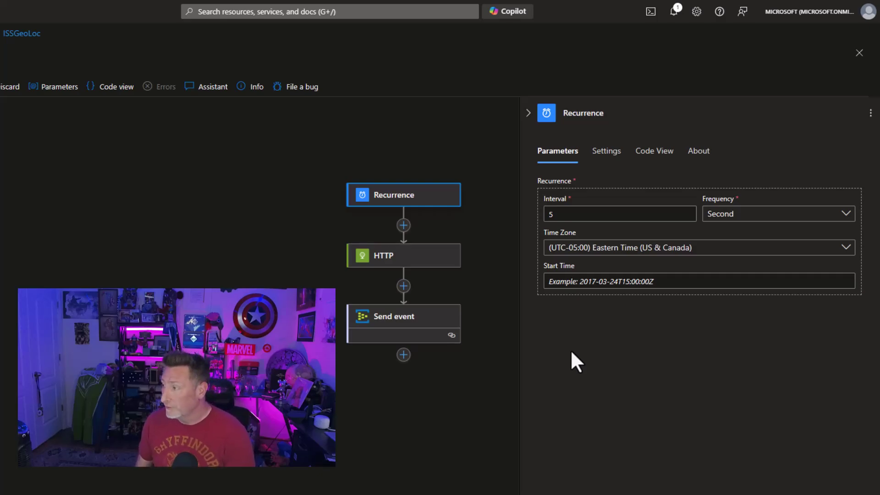
click(453, 258)
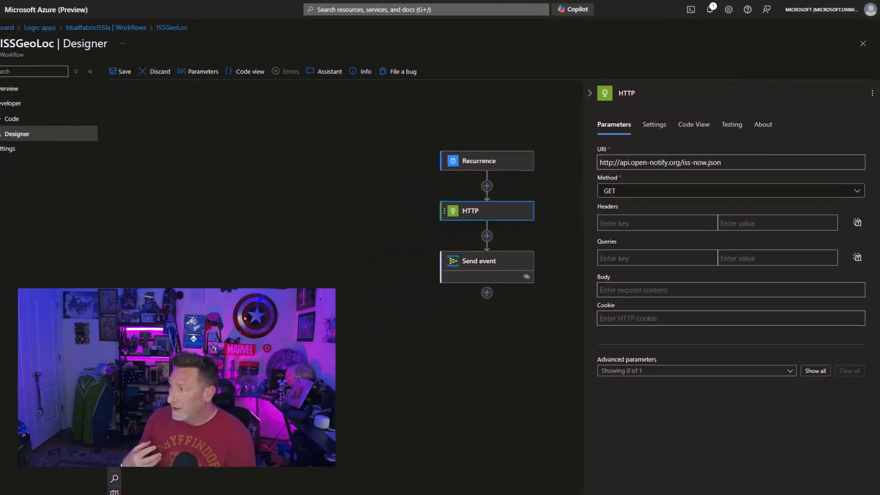
drag(0, 106, 380, 102)
key(F5)
key(F5)
key(F5)
key(F5)
key(F5)
key(F5)
key(F5)
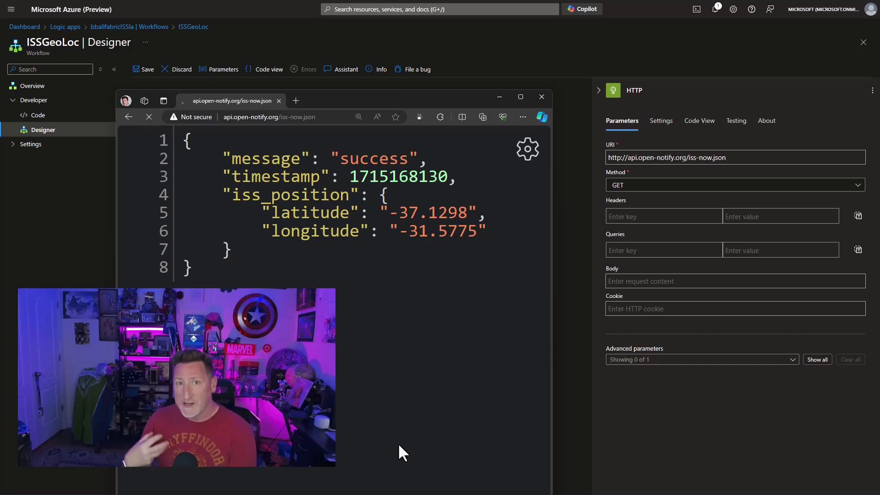
key(F5)
key(F5)
key(F5)
key(F5)
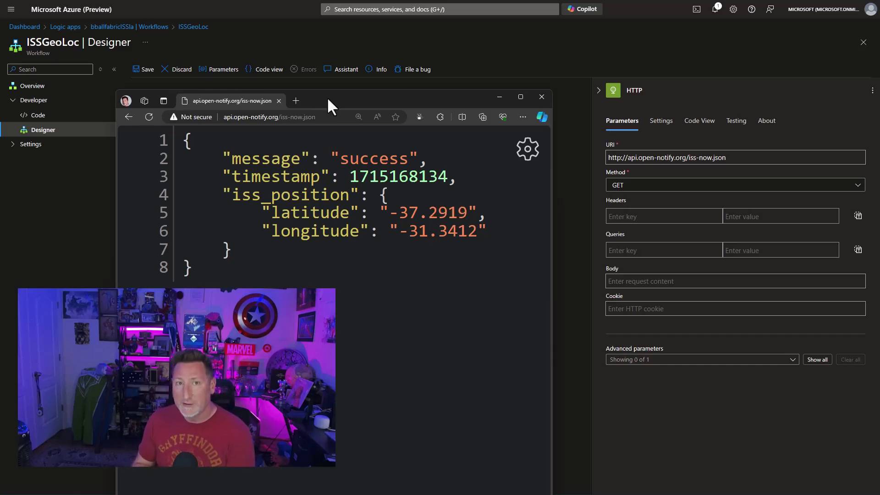
key(ctrl+w)
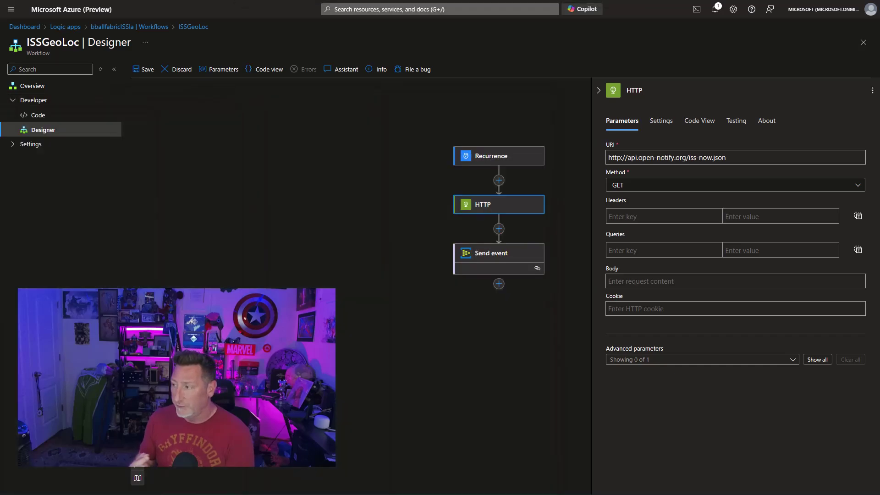
click(458, 261)
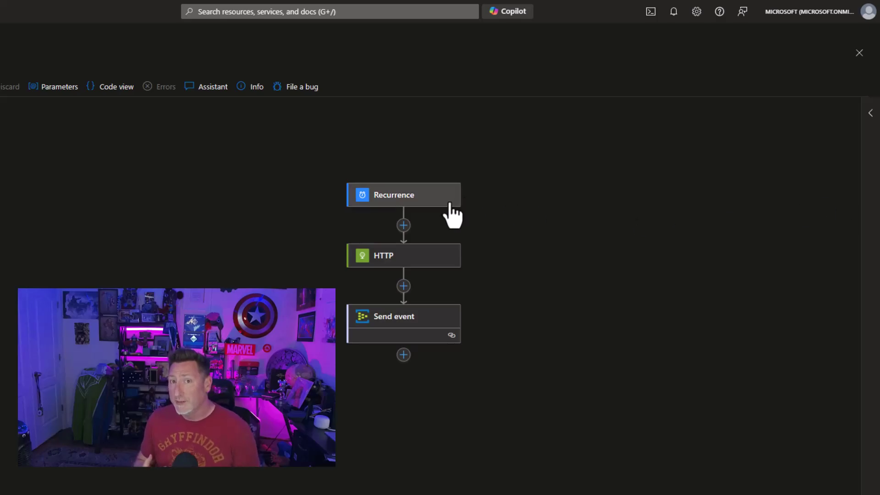
click(452, 214)
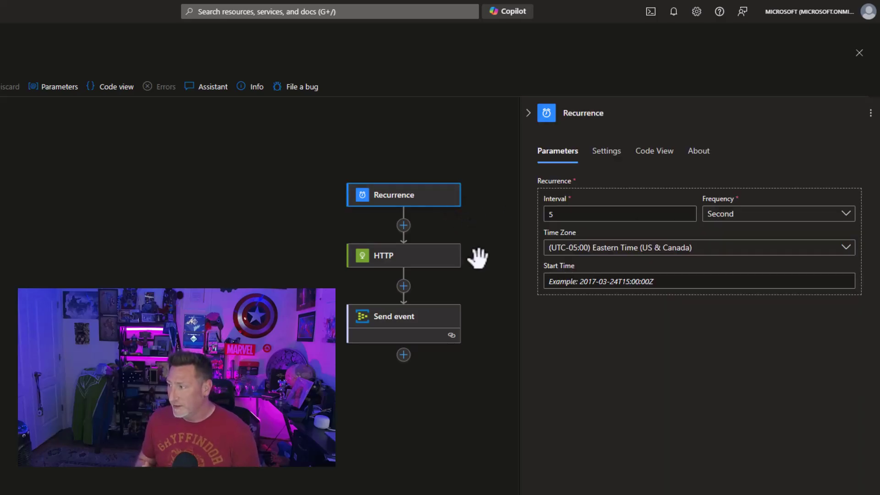
Step: Check the ISSAstronaut HTTP request's astros.json response in a browser, then its Send event step
click(440, 265)
click(707, 199)
key(ctrl+a)
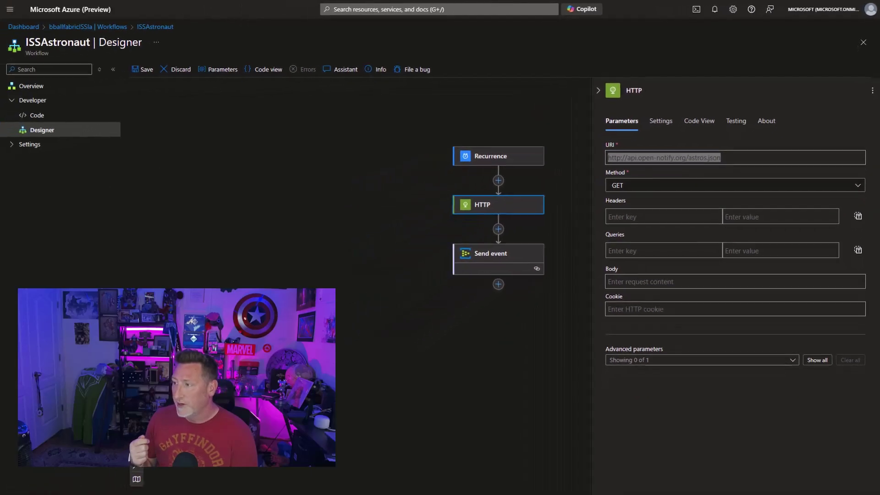
key(alt+Tab)
drag(205, 133, 406, 81)
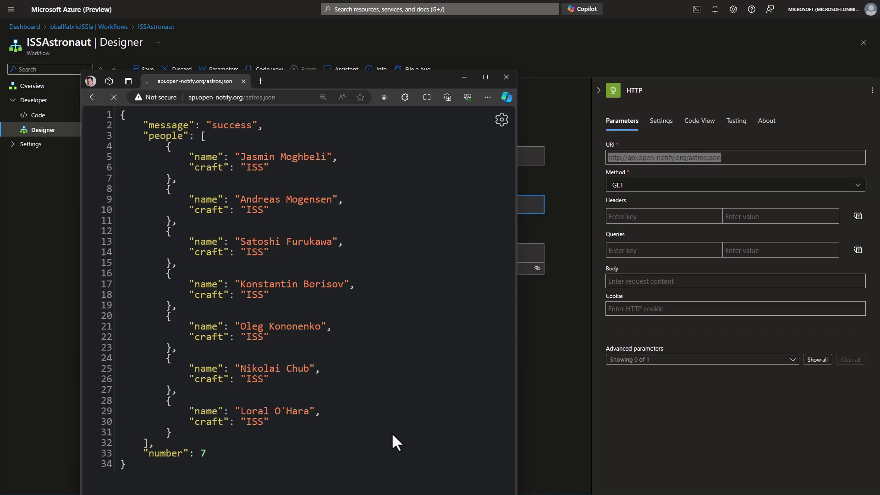
key(alt+Tab)
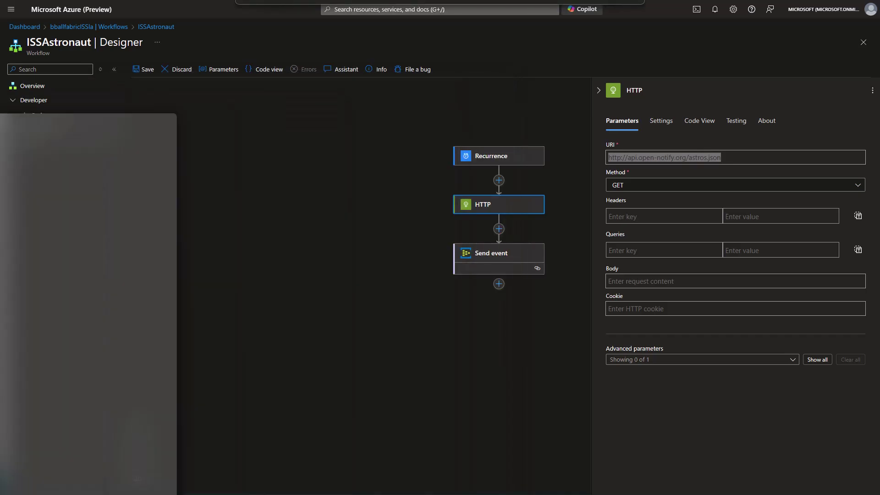
click(482, 264)
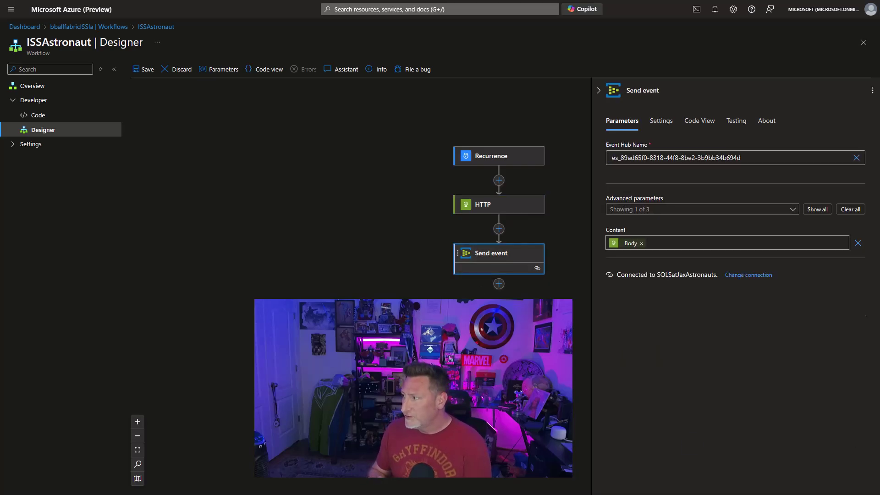
key(alt+Tab)
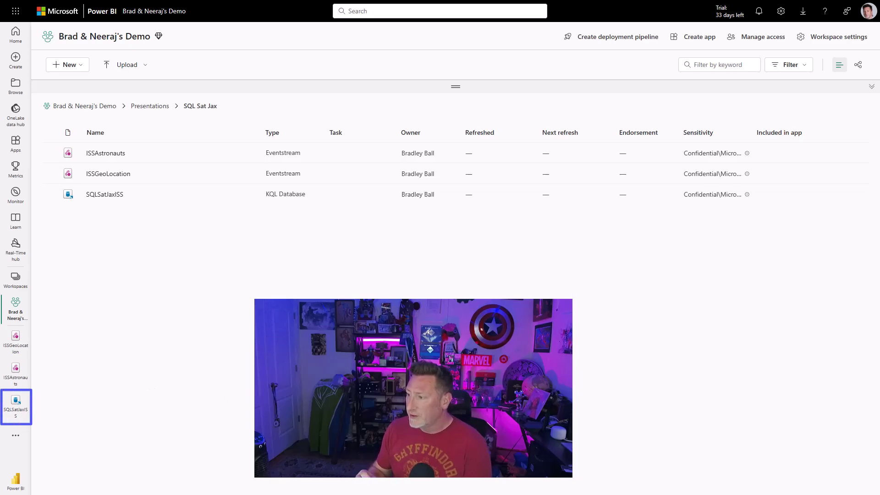
Step: Open the SQLSatJaxISS database and confirm its OneLake availability stays active
click(10, 407)
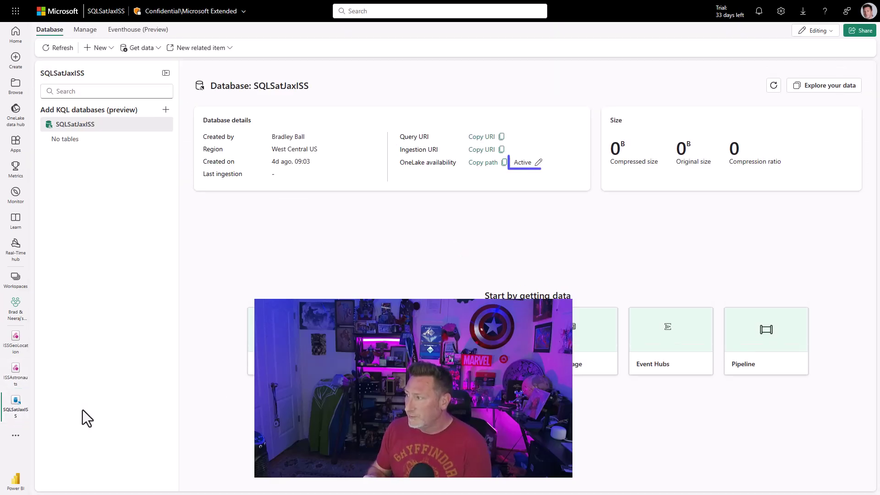
click(537, 166)
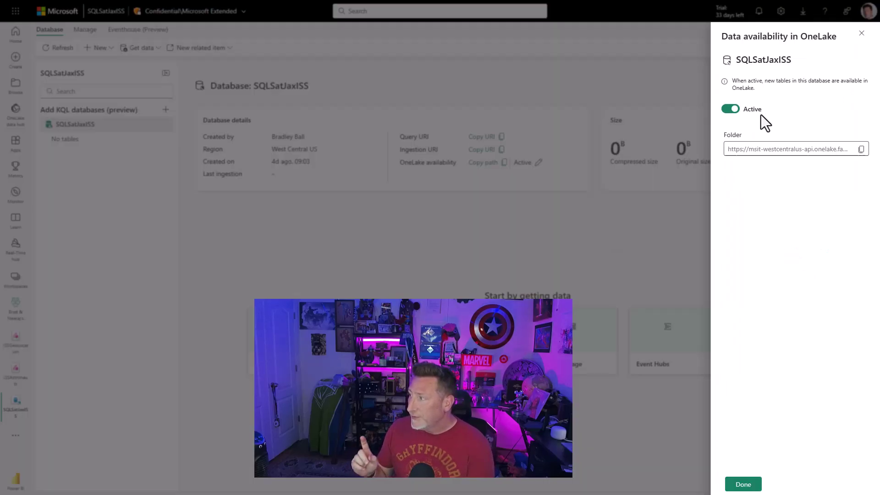
click(743, 484)
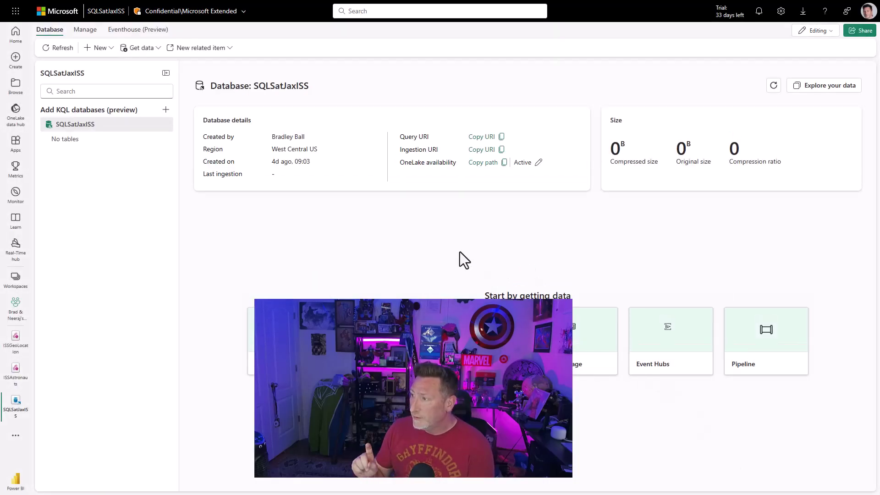
Step: Copy the SQLSatJaxISS Query URI and open the ISSGeoLocation eventstream
click(499, 137)
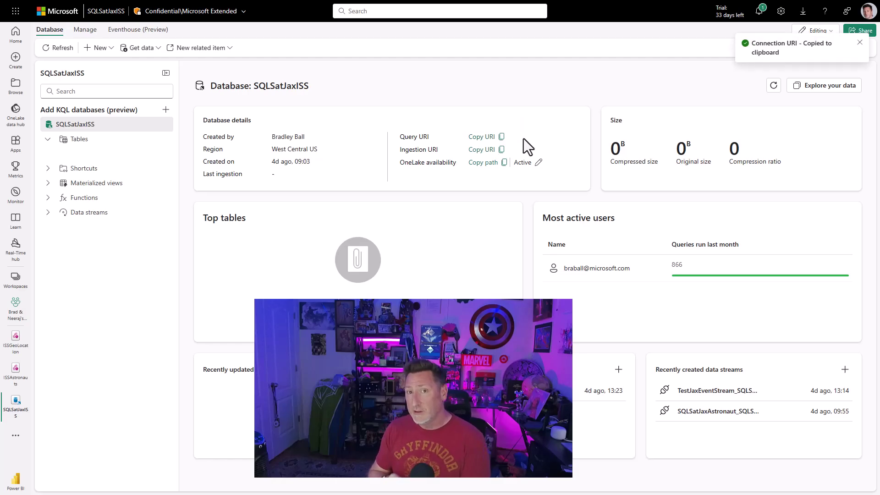
click(860, 43)
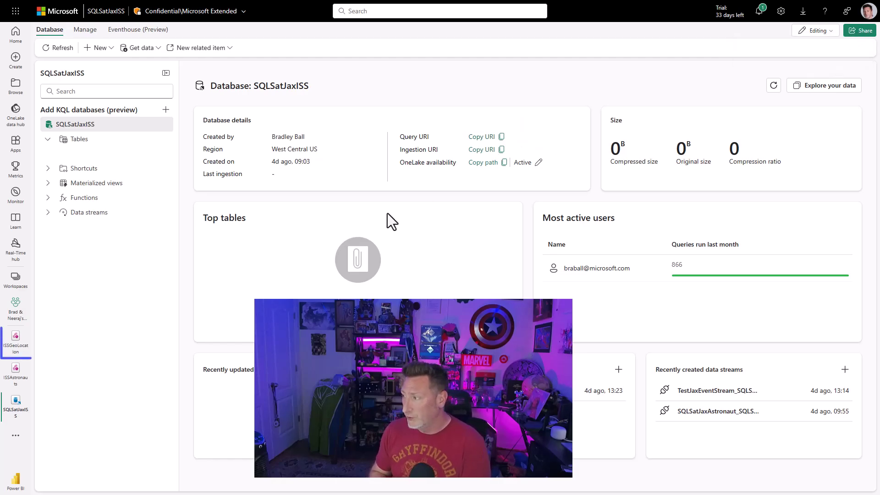
click(16, 339)
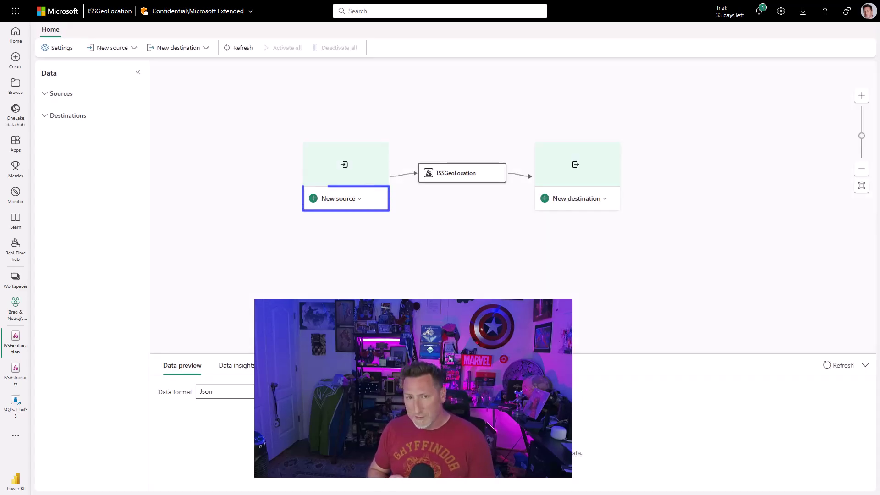
Step: Create a Custom App source for the eventstream, naming it ISSGeoLocAgain
click(356, 207)
key(Down)
key(Down)
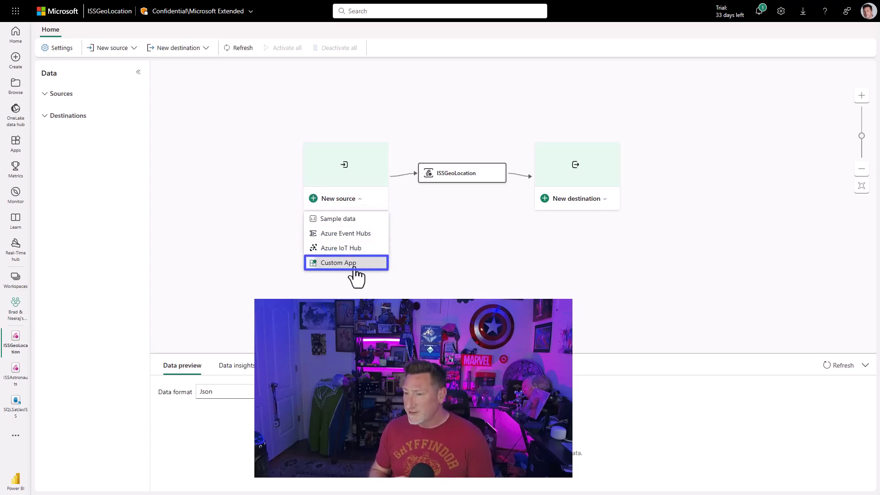
click(339, 262)
text(I)
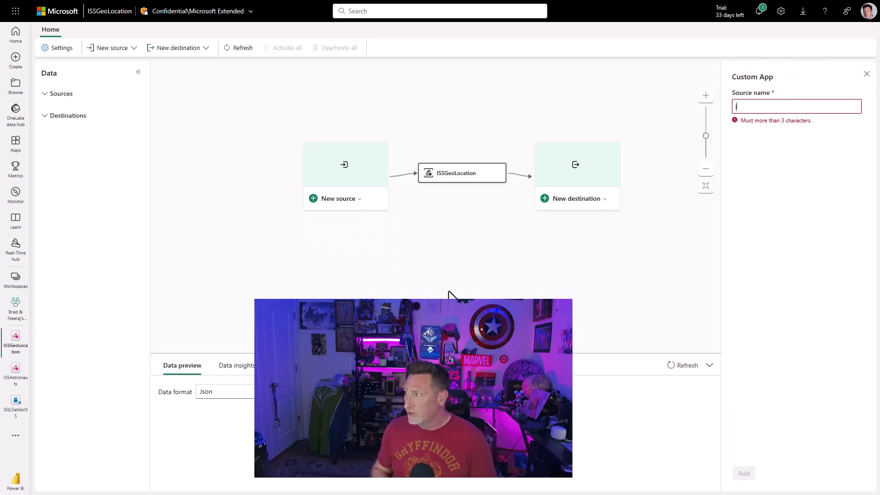
text(SSGeoLocAgain)
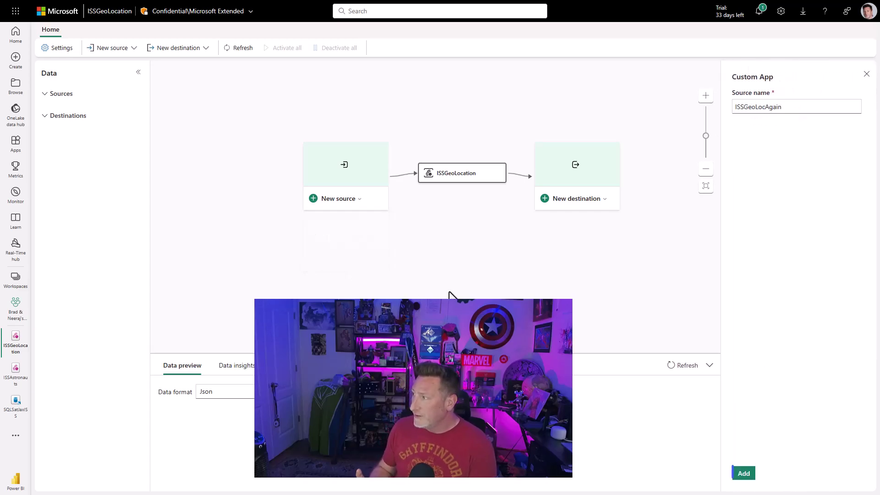
click(744, 474)
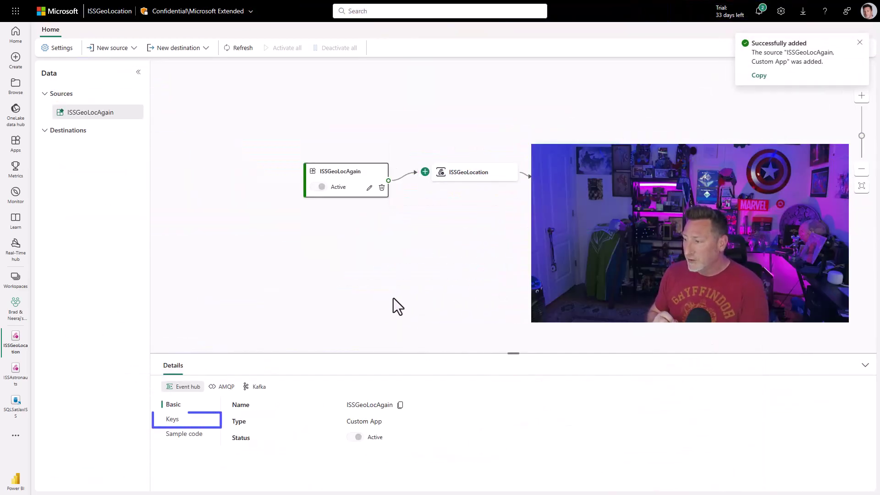
Step: Reveal and copy the ISSGeoLocAgain source's Connection string-primary key
click(170, 419)
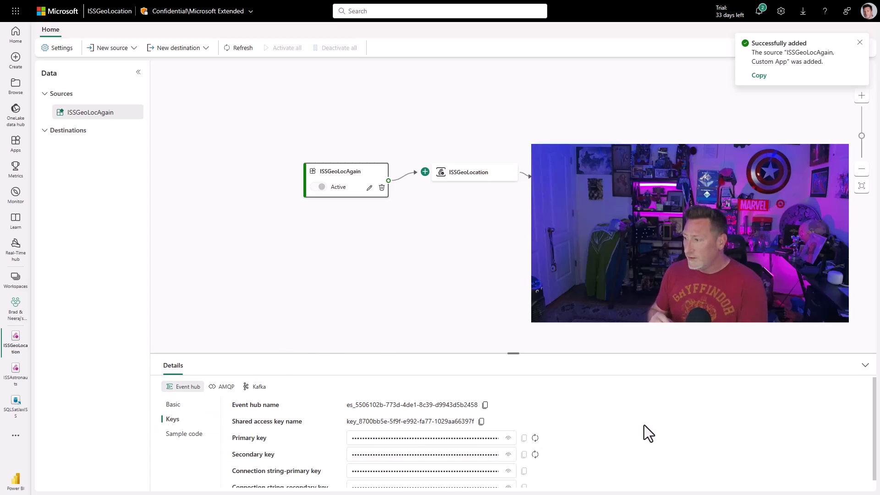
scroll(802, 417, down, 1)
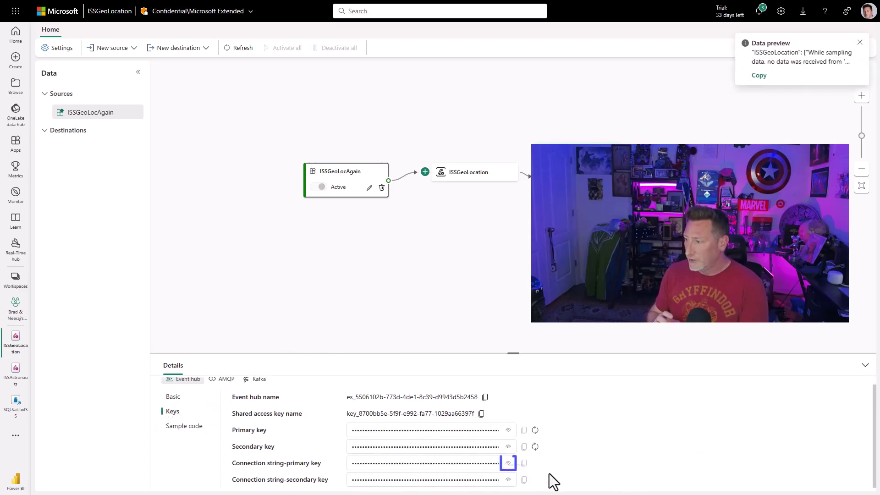
click(508, 464)
click(524, 464)
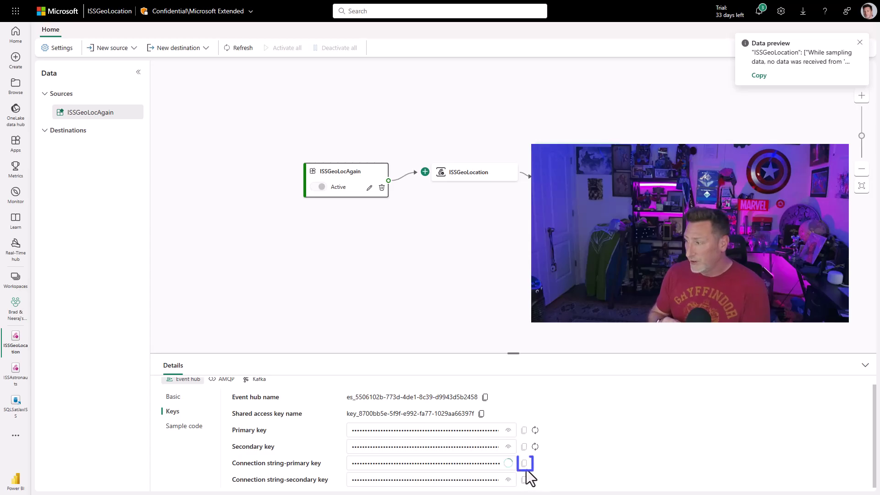
Step: Paste the connection string into the Kusto Cluster notes, splitting EntityPath and the es_ event hub name onto separate lines
key(alt+Tab)
drag(502, 133, 556, 128)
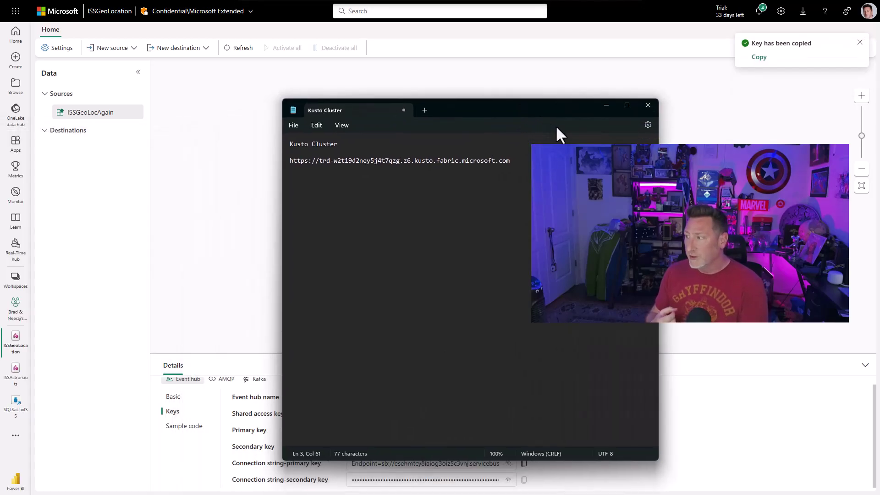
key(Return)
key(ctrl+v)
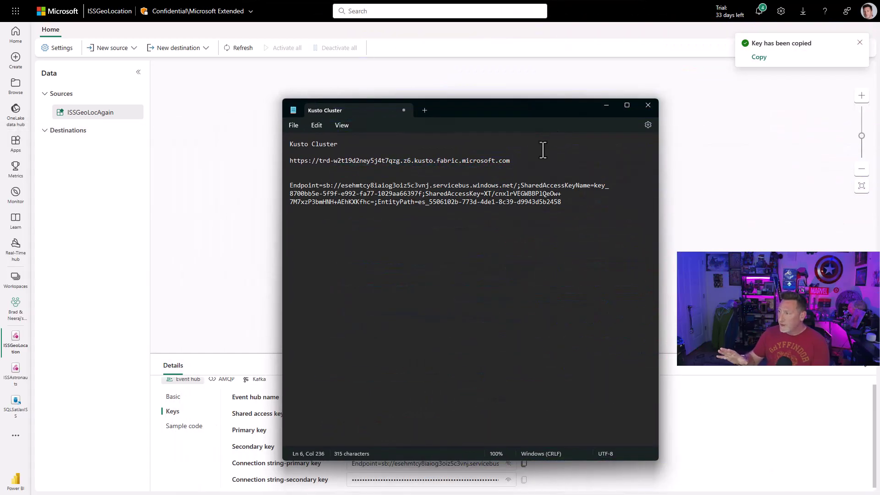
click(376, 202)
key(Return)
key(Return)
key(Right)
key(Return)
key(Return)
key(Return)
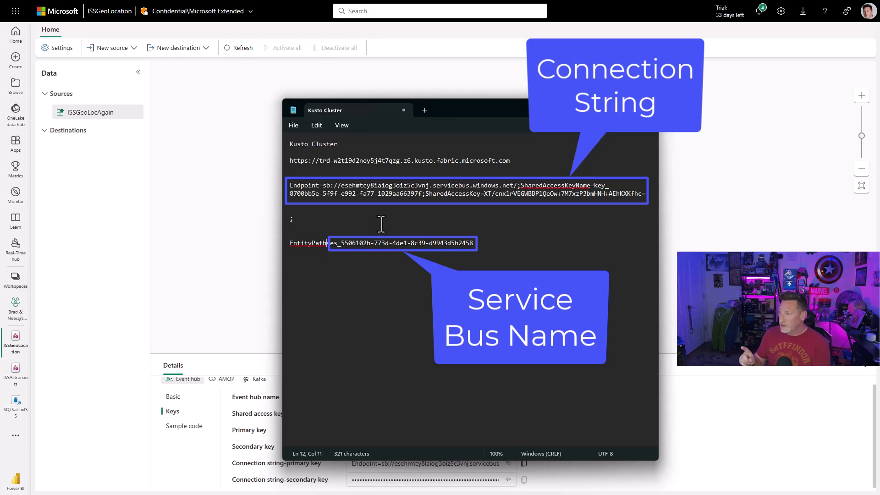
key(Right)
key(Return)
key(Return)
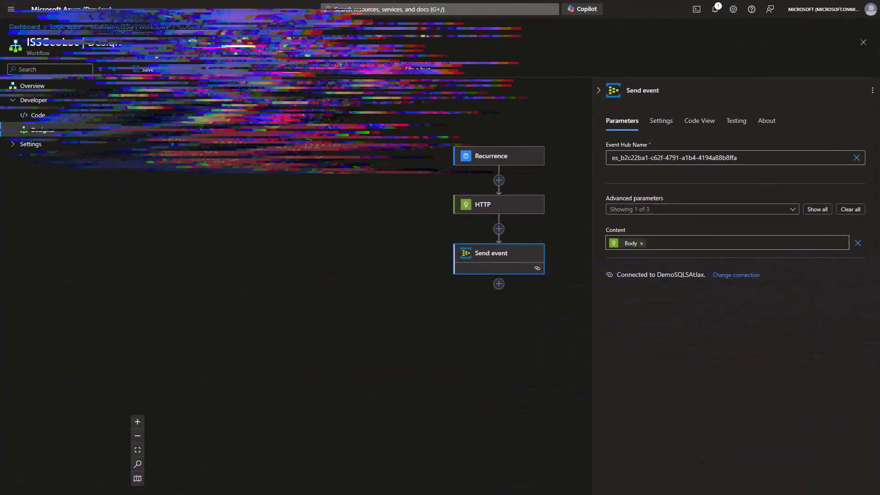
Step: Create a new TFTFDemoVideo connection for Send event using the copied connection string
key(Tab)
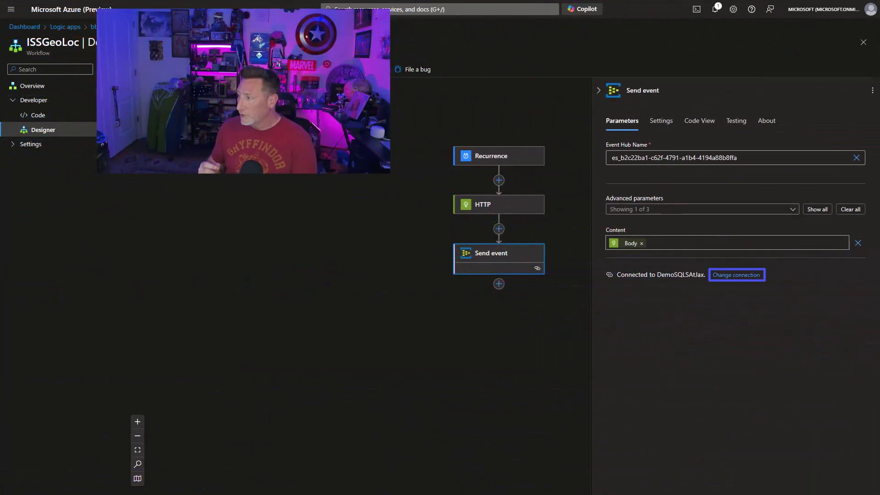
click(733, 284)
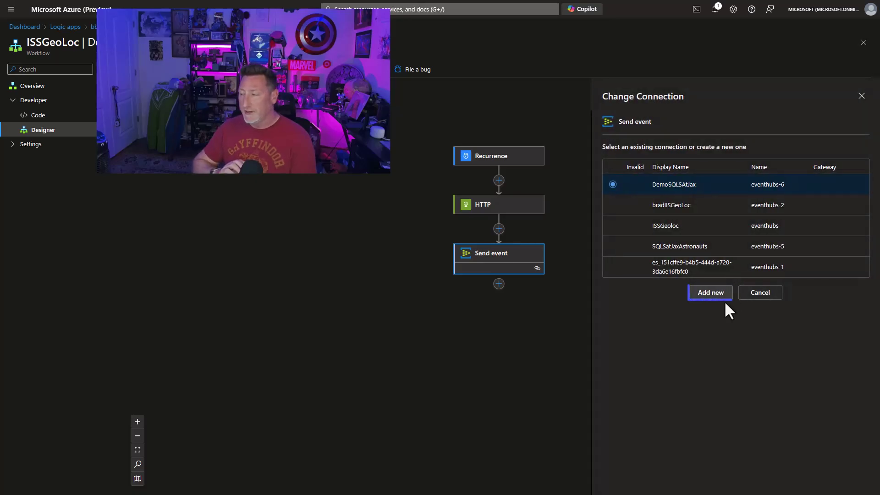
click(722, 296)
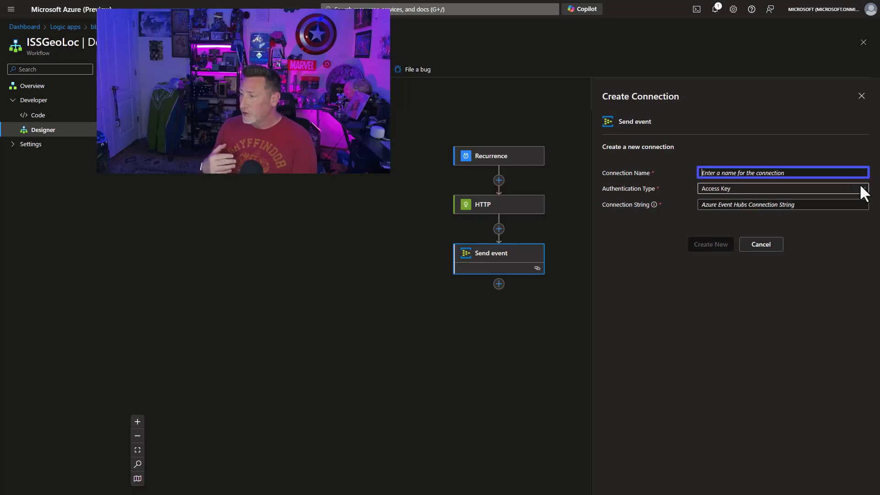
text(TFTFDemoVideo)
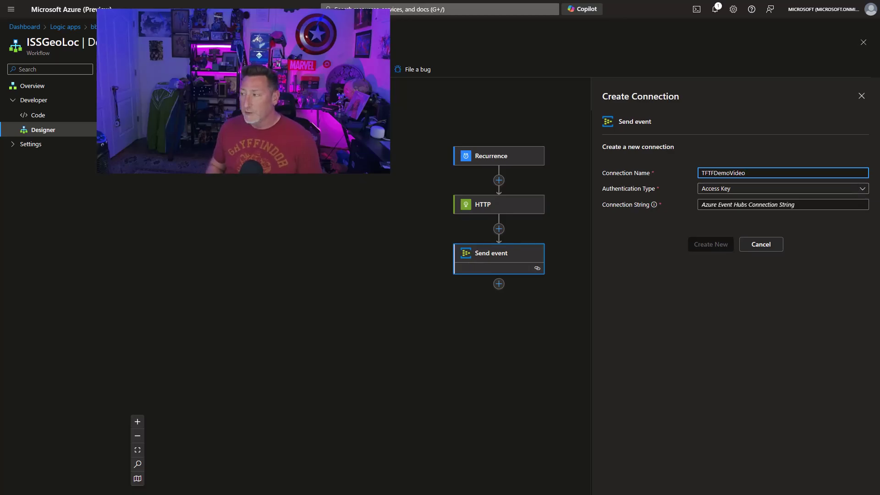
drag(879, 205, 362, 190)
drag(412, 275, 781, 204)
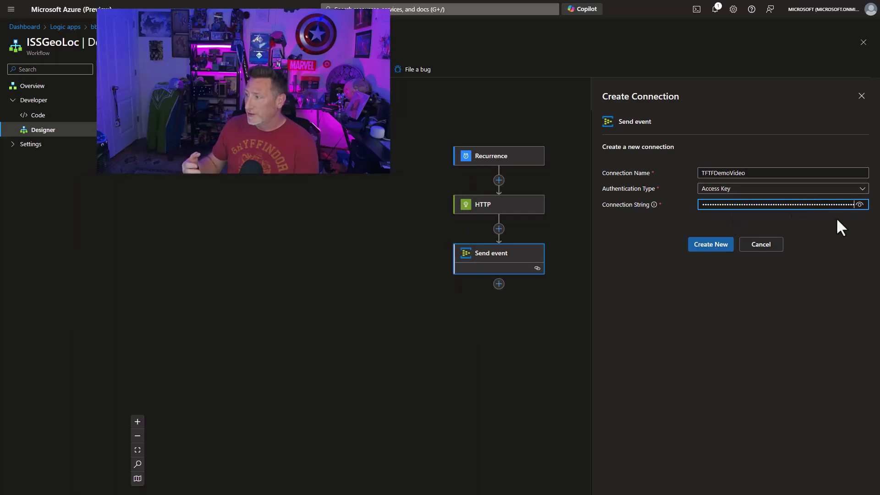
click(715, 247)
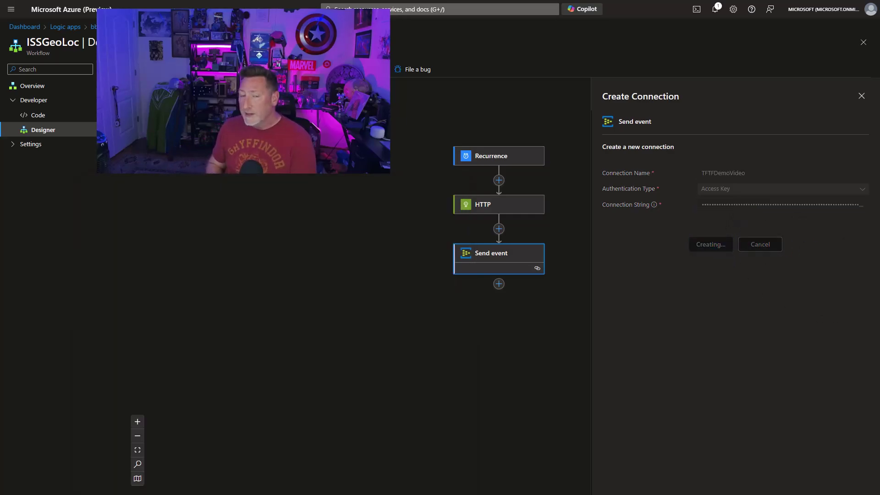
Step: Replace the Event Hub Name with the copied entity path and save the workflow
key(alt+Tab)
click(349, 376)
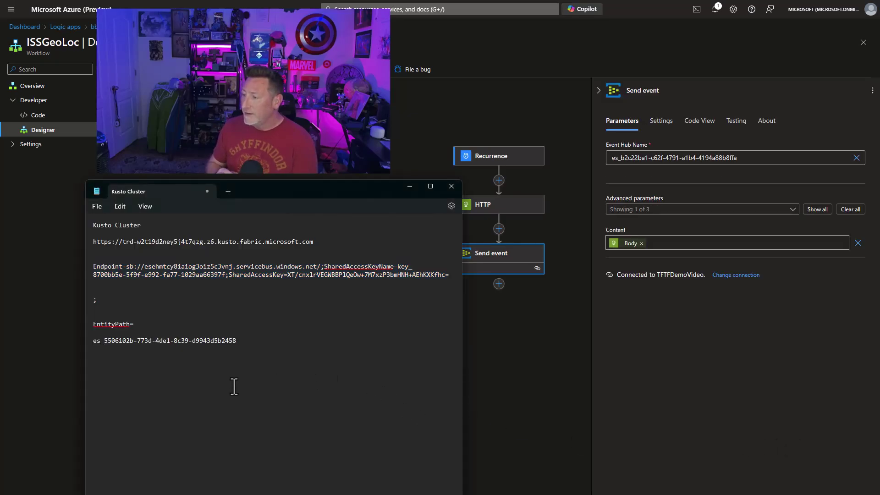
drag(237, 341, 77, 342)
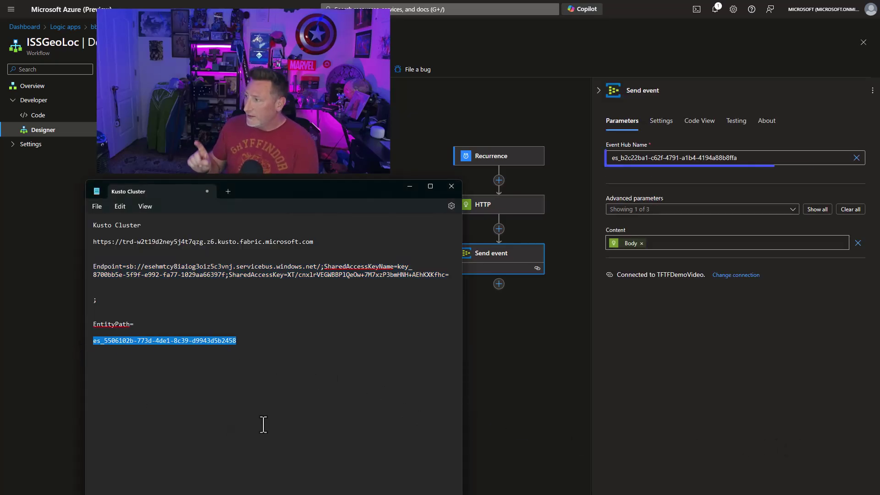
drag(737, 158, 579, 167)
key(ctrl+v)
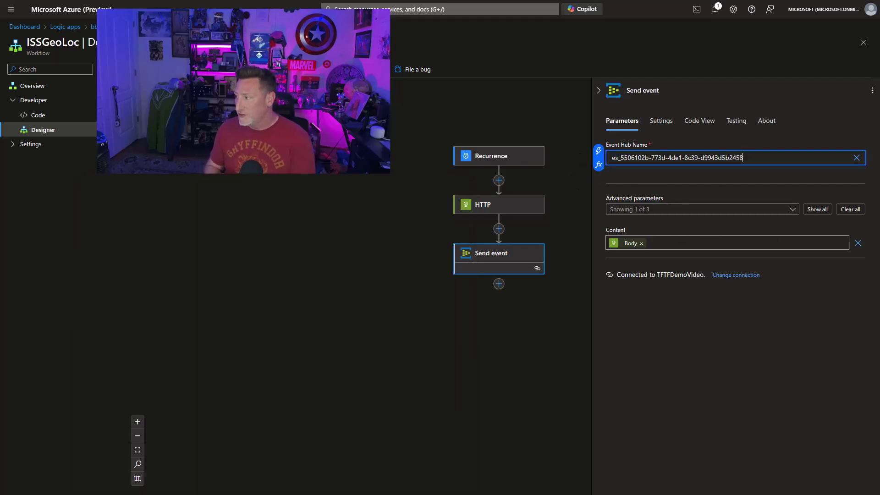
click(143, 71)
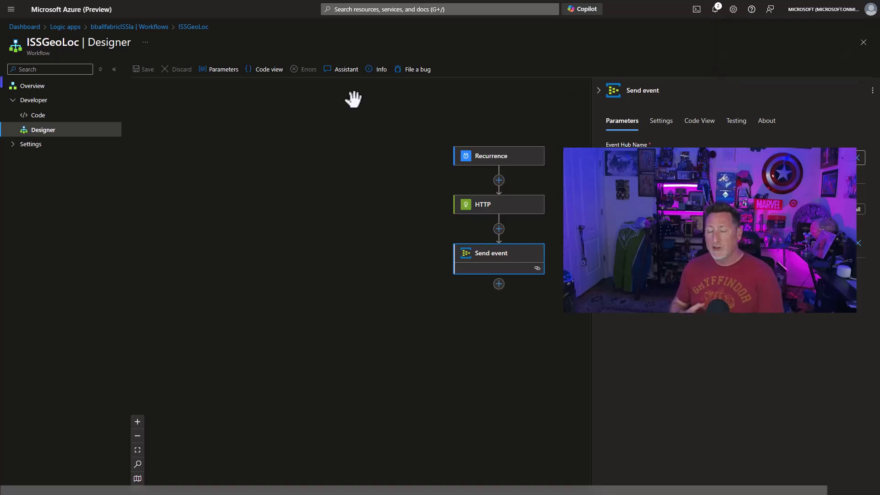
Step: Enable ISSGeoLoc from its Overview page and refresh Run History to see the new run
click(29, 87)
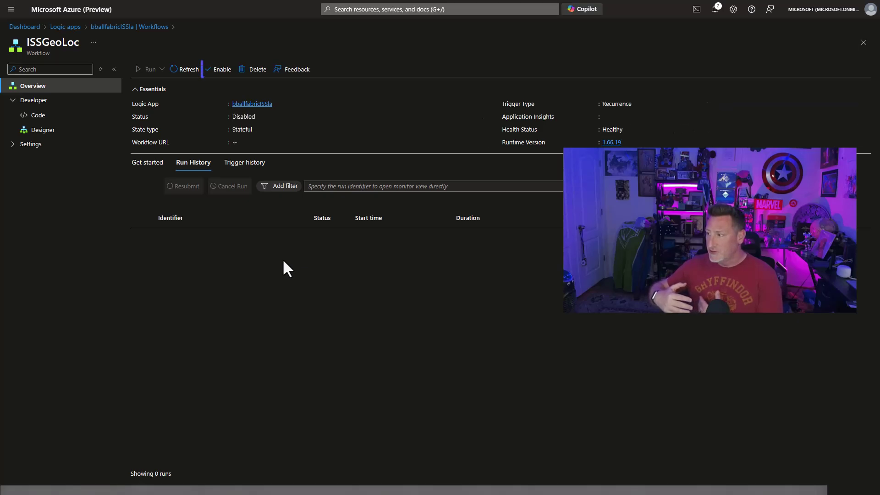
click(221, 70)
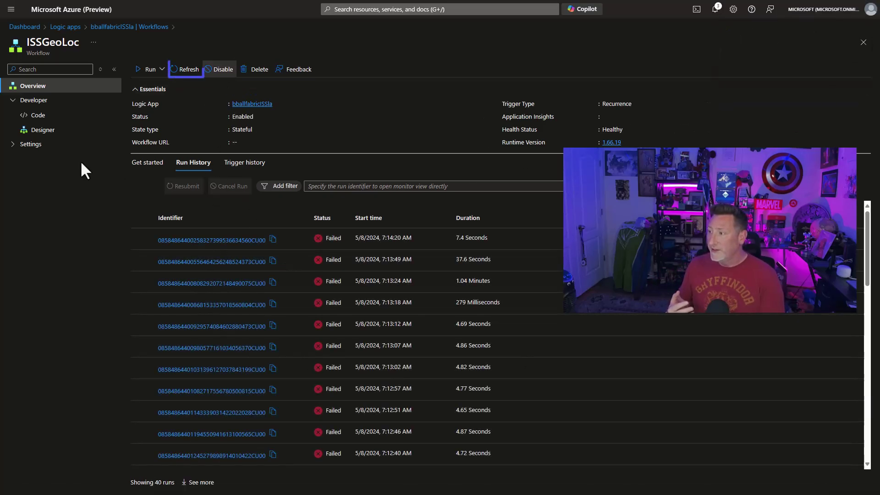
click(183, 74)
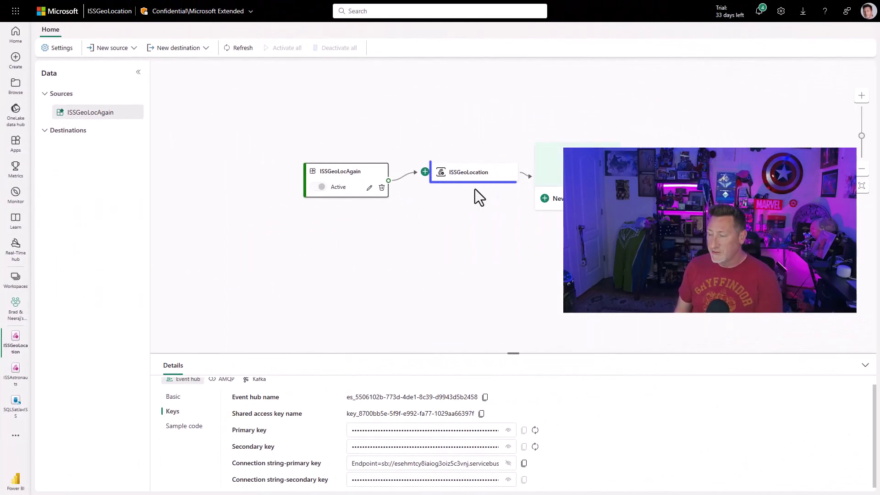
Step: Select the ISSGeoLocation node to preview incoming iss_position events and timestamps
click(472, 187)
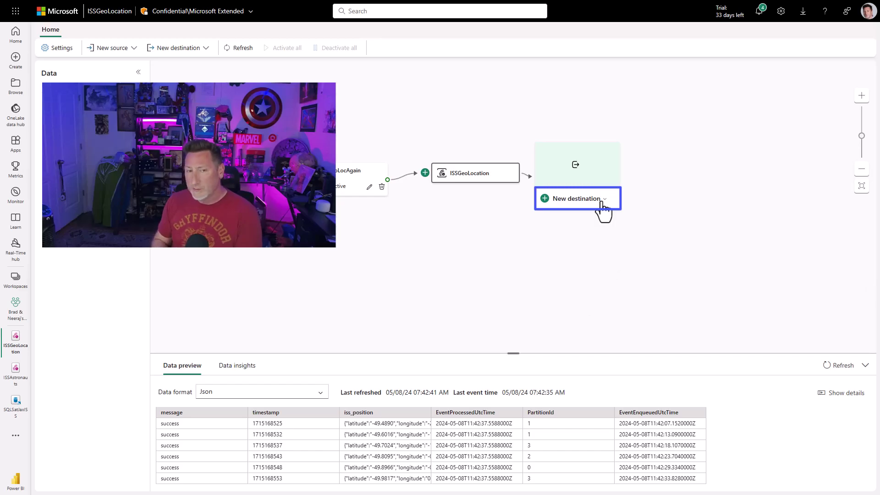
Step: Add a KQL Database destination named mykqldb targeting the SQLSatJaxISS database
click(603, 206)
click(609, 251)
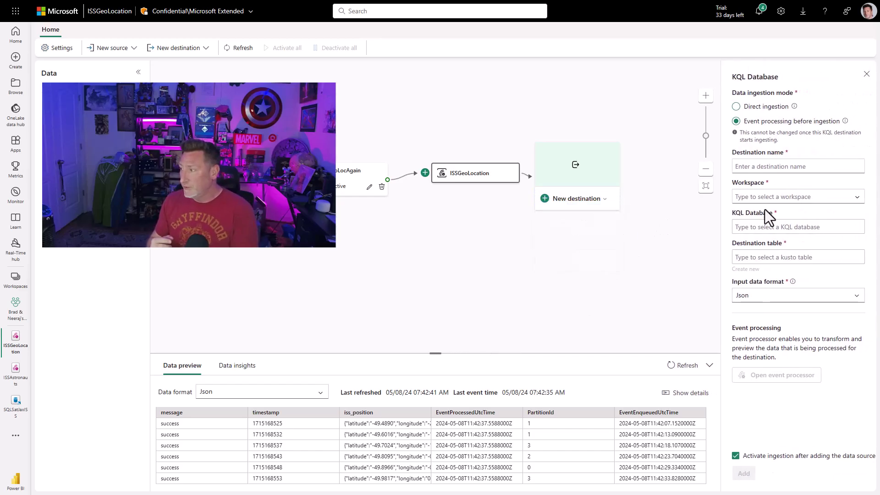
click(803, 165)
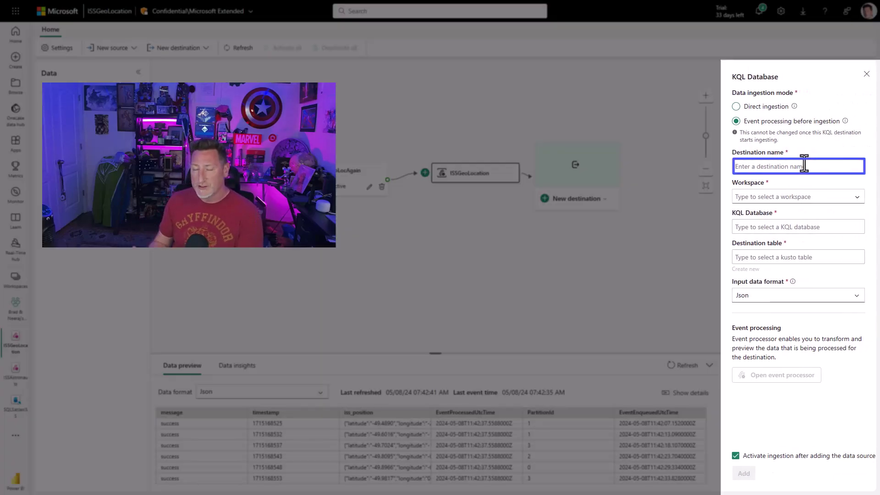
text(mykqldb)
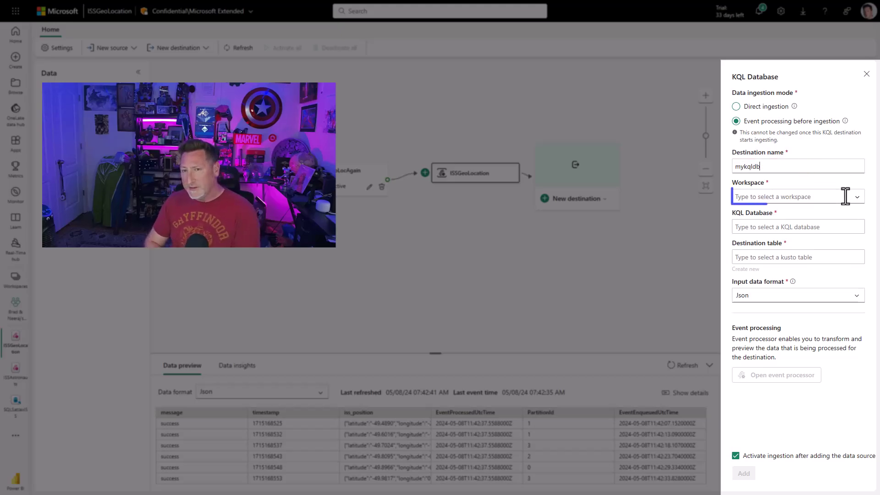
click(821, 226)
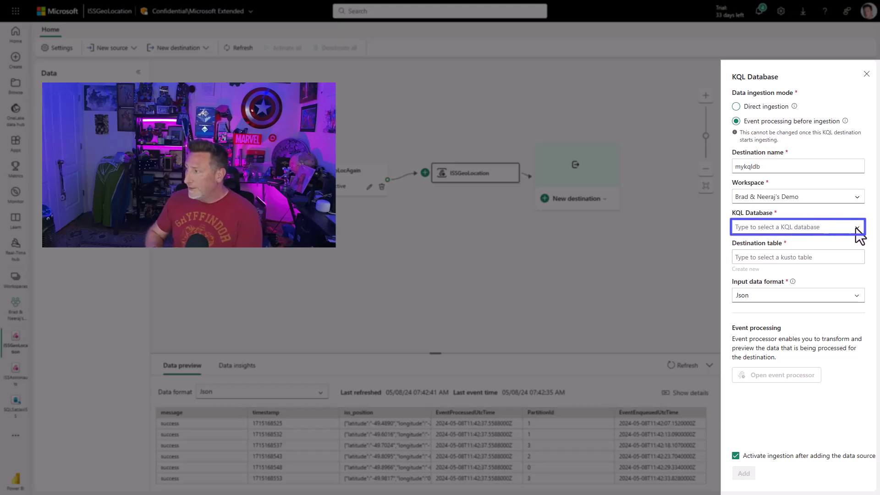
key(Down)
key(Down)
key(Down)
key(Down)
key(Down)
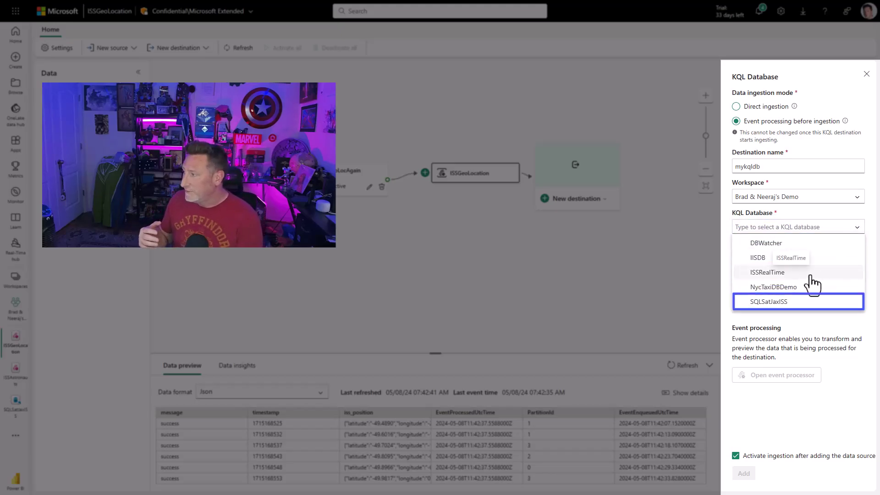
key(Return)
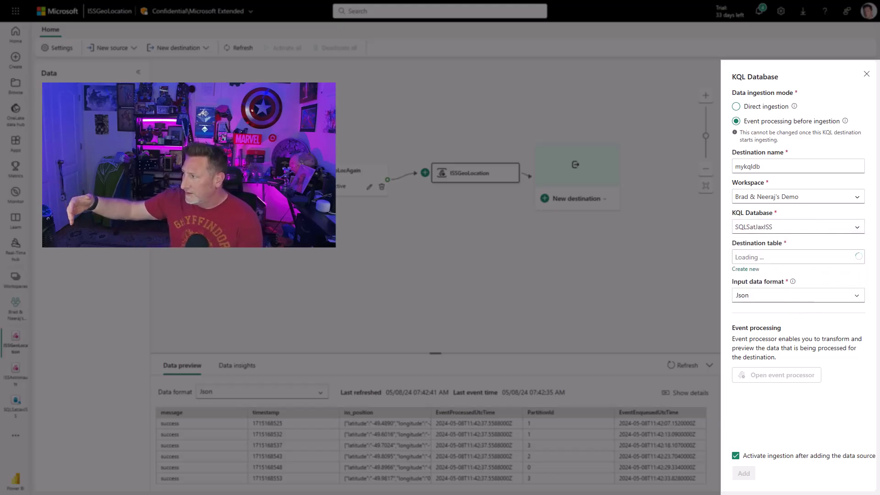
Step: Create a new ISSGeoLoc table as the destination table and confirm it
key(Tab)
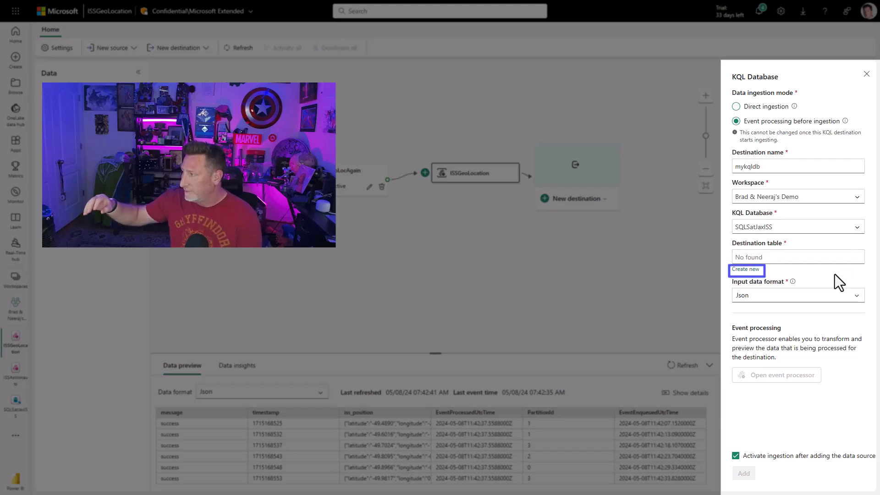
key(Return)
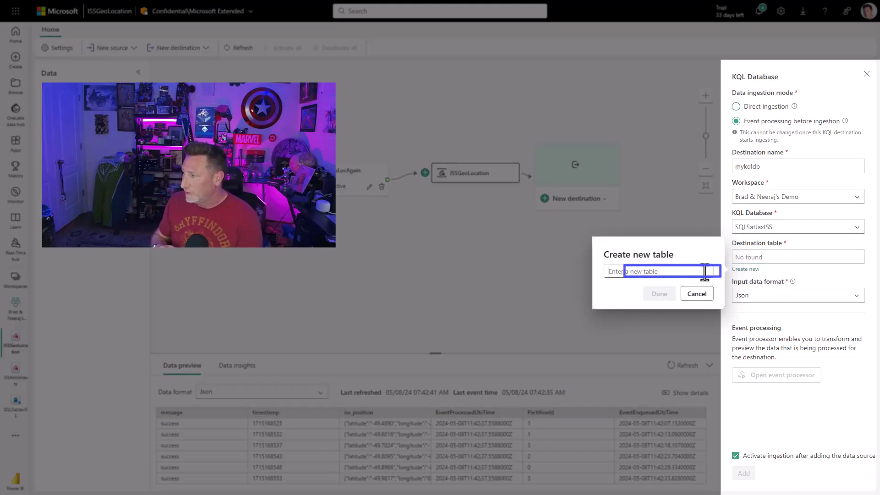
text(ISSGeoLoc)
click(661, 297)
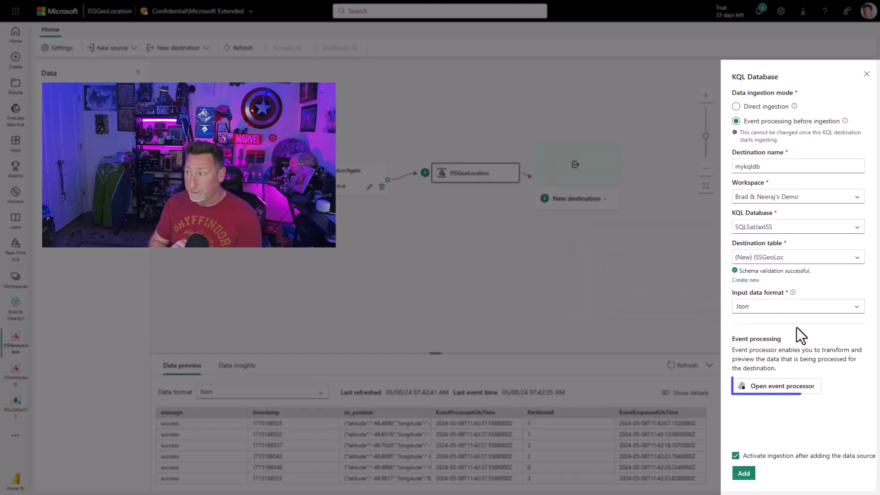
Step: In the event processor, view the Operations list and expand iss_position to see latitude and longitude
click(811, 392)
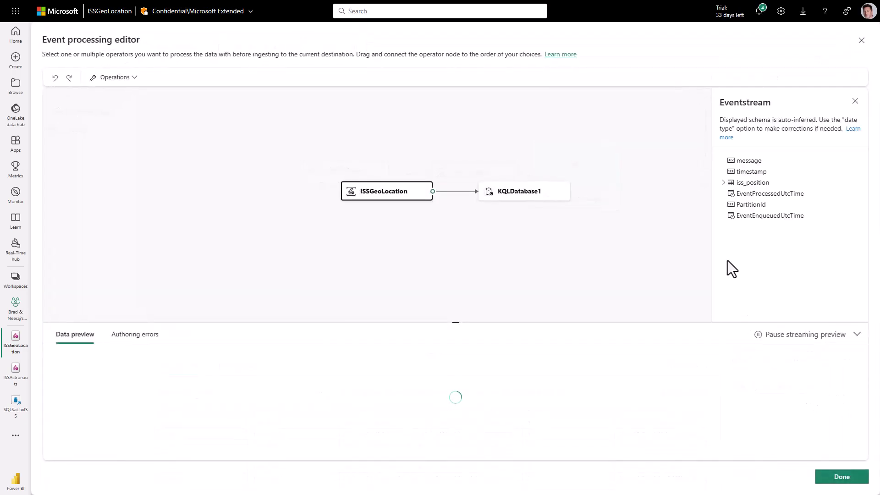
click(136, 79)
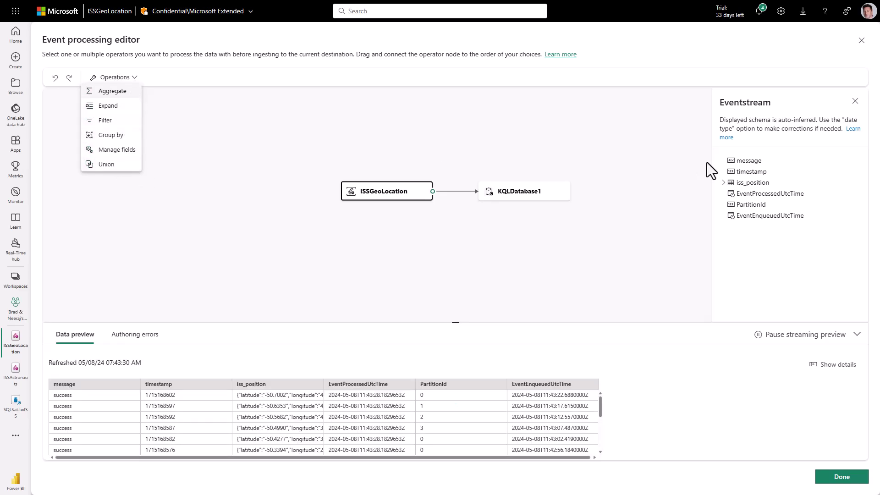
click(725, 184)
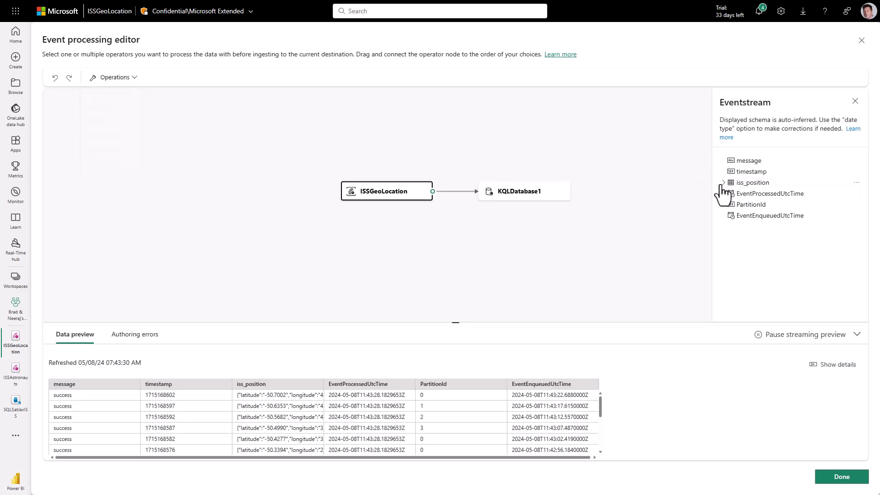
click(723, 183)
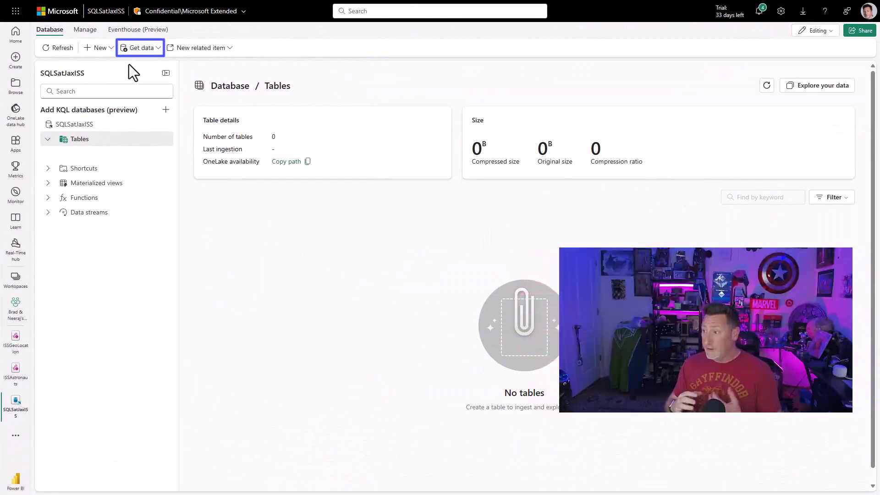
Step: Start getting data from an existing eventstream
click(157, 53)
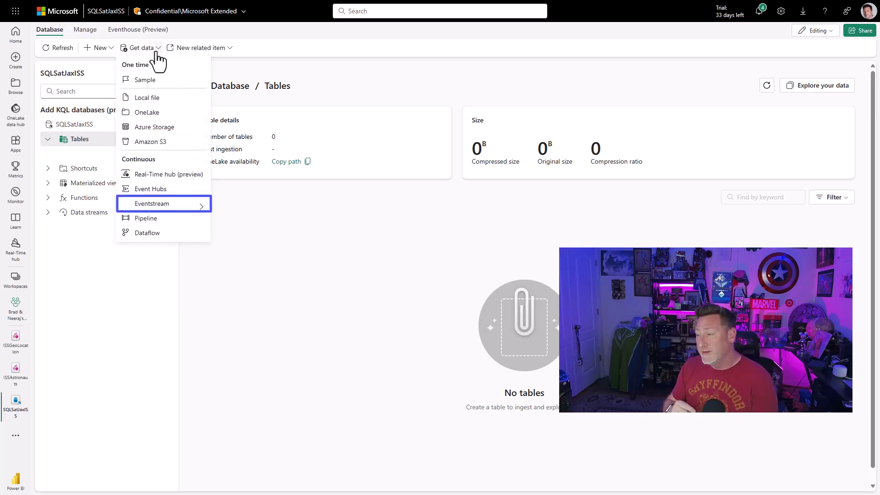
mouse_move(183, 205)
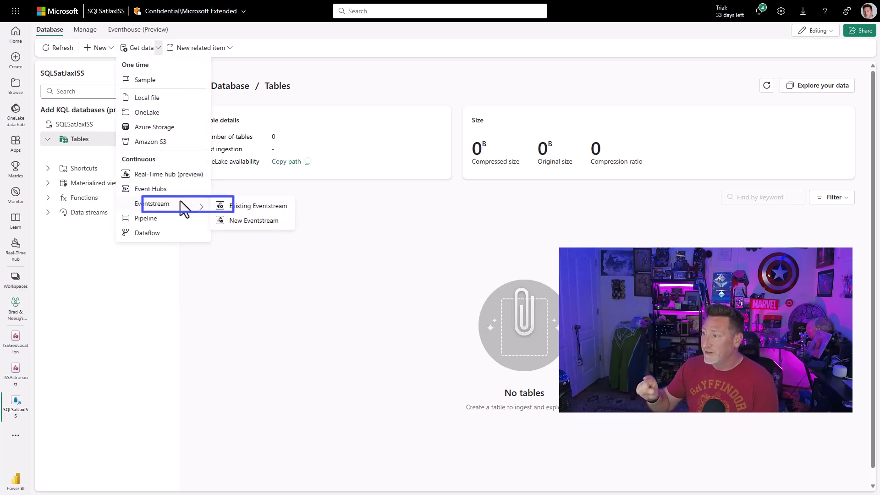
click(266, 208)
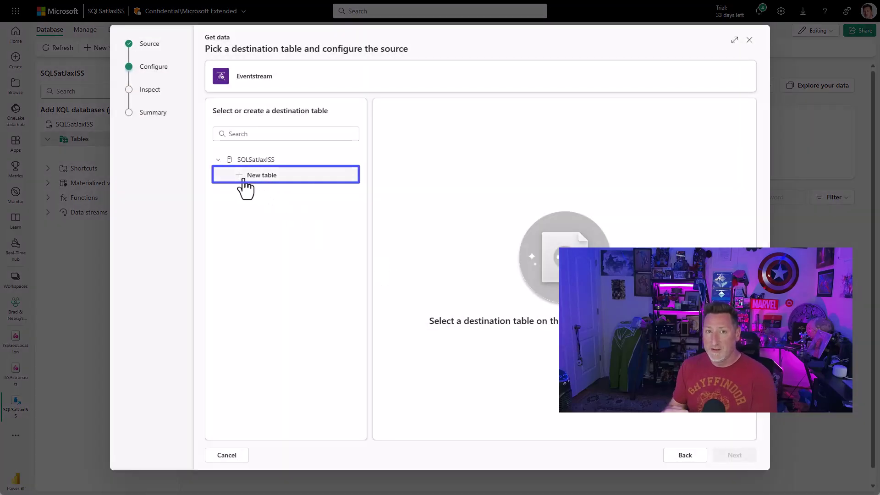
Step: Create new table ISSGeoLocation sourced from the ISSGeoLocation eventstream, show advanced filters, and continue
click(240, 177)
text(Ge)
key(BackSpace)
key(BackSpace)
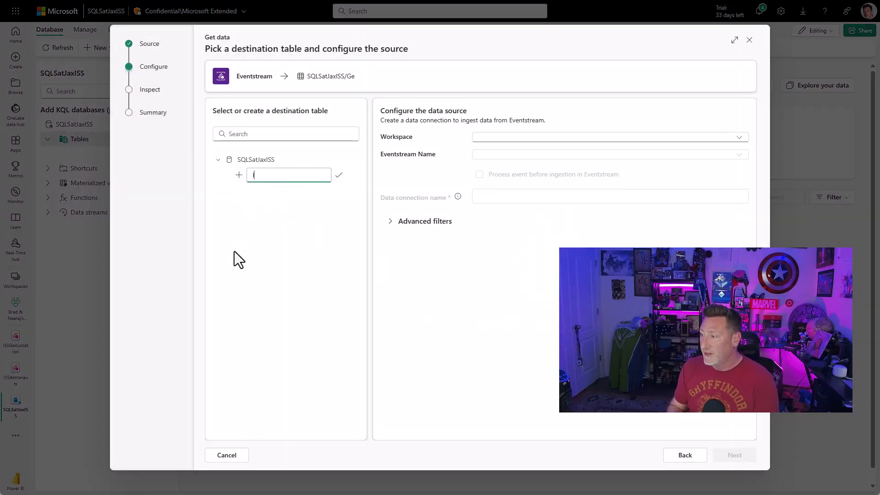
text(ISSGeoLocation)
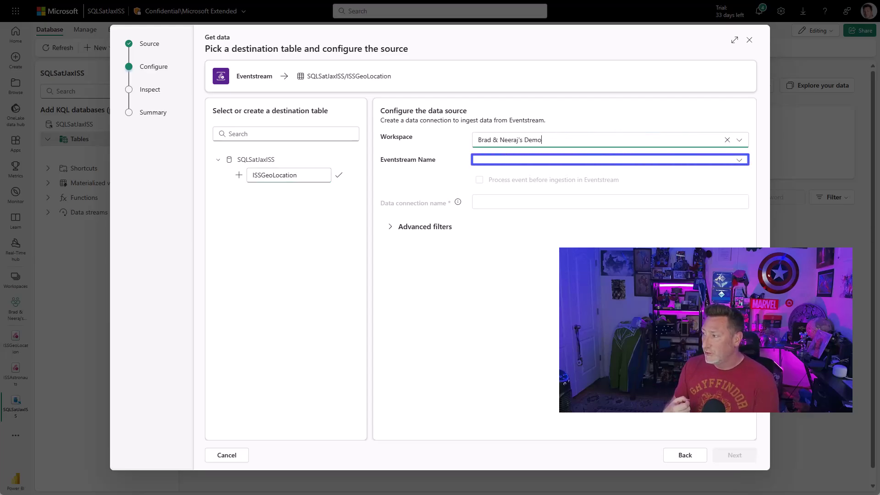
click(739, 164)
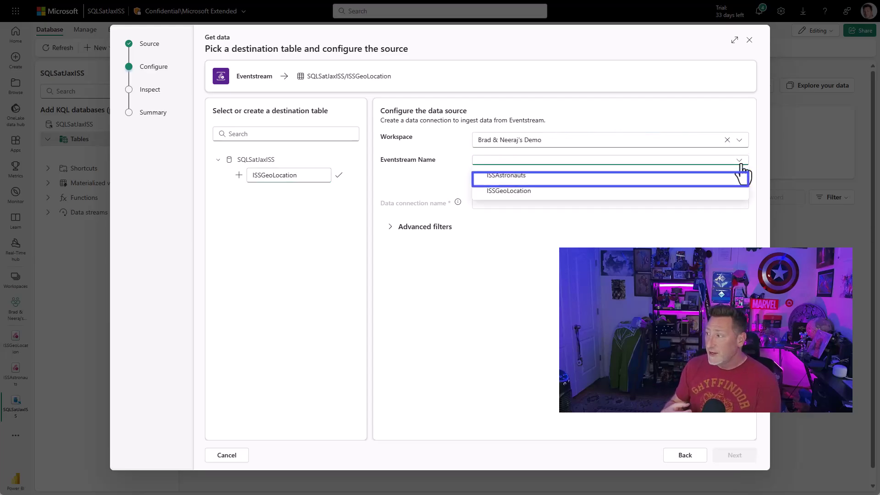
click(601, 192)
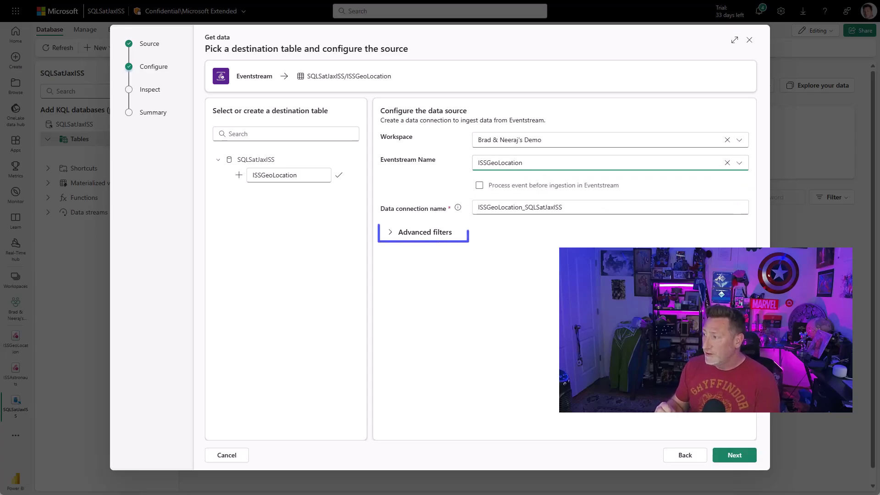
click(394, 239)
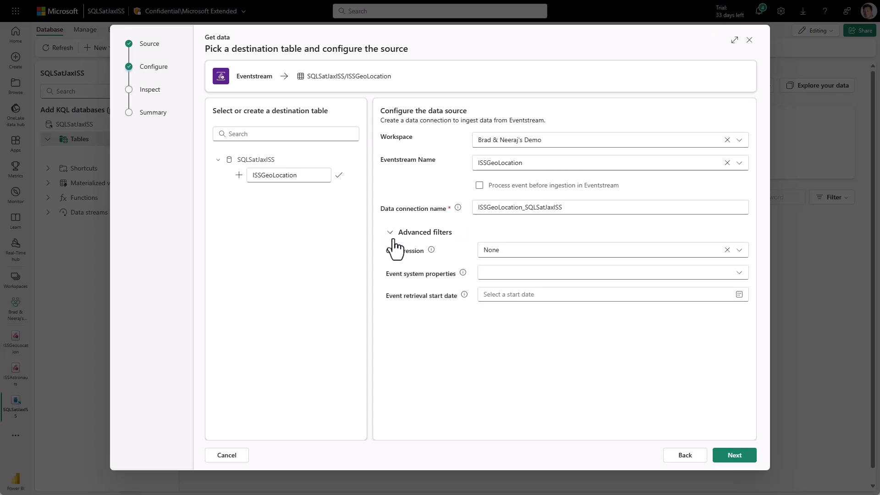
click(735, 455)
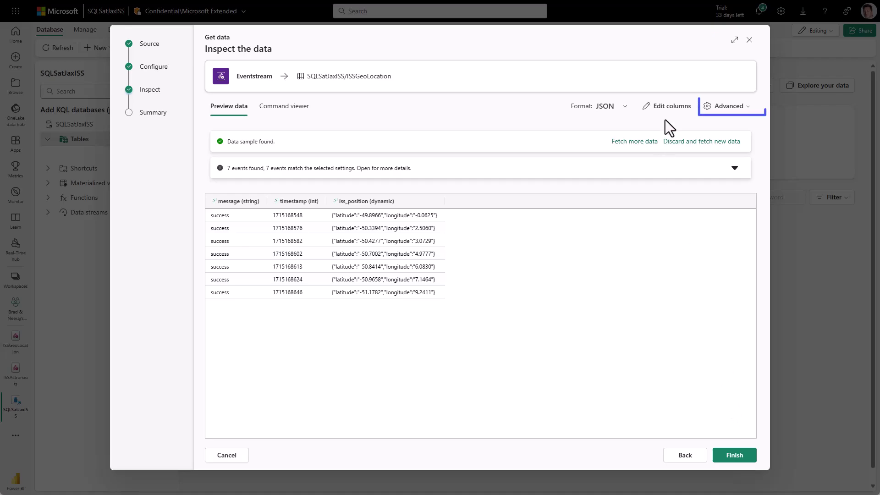
Step: Split iss_position into longitude and latitude columns, both typed as real
click(728, 107)
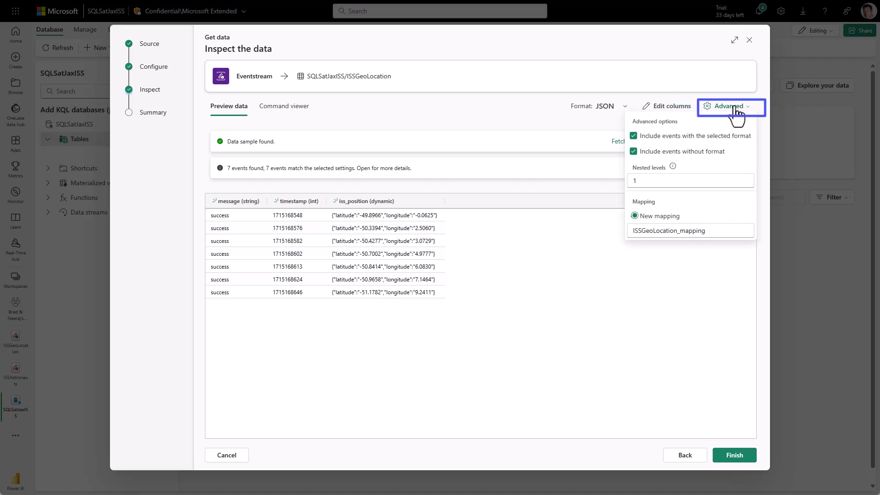
click(744, 180)
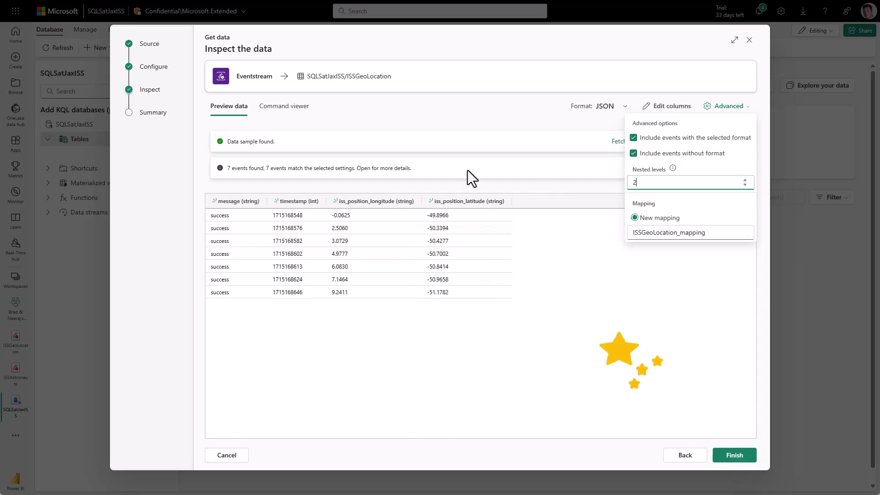
click(510, 127)
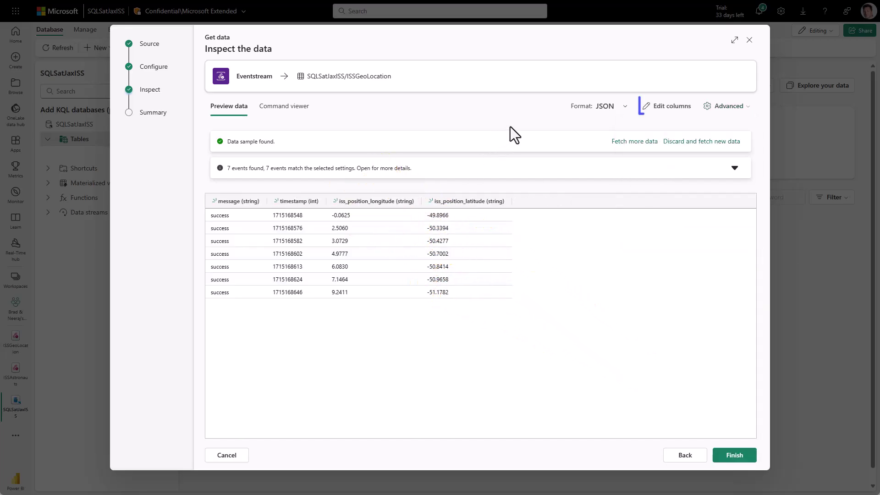
click(666, 110)
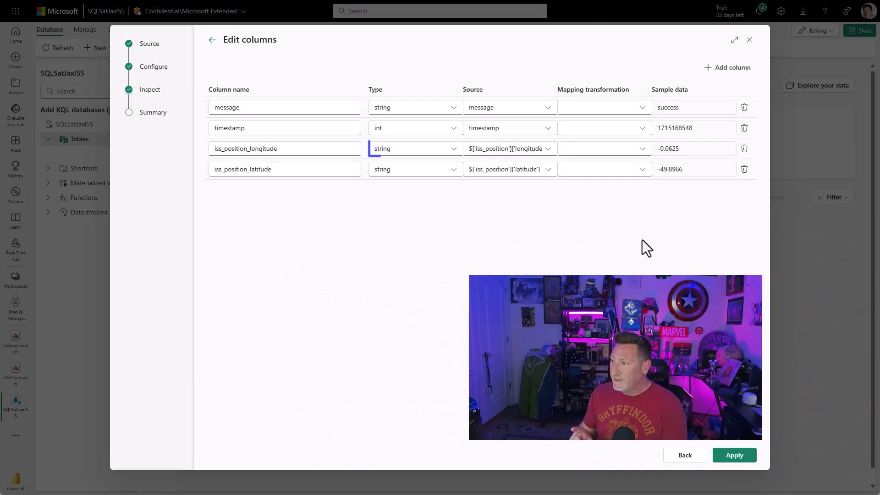
click(453, 150)
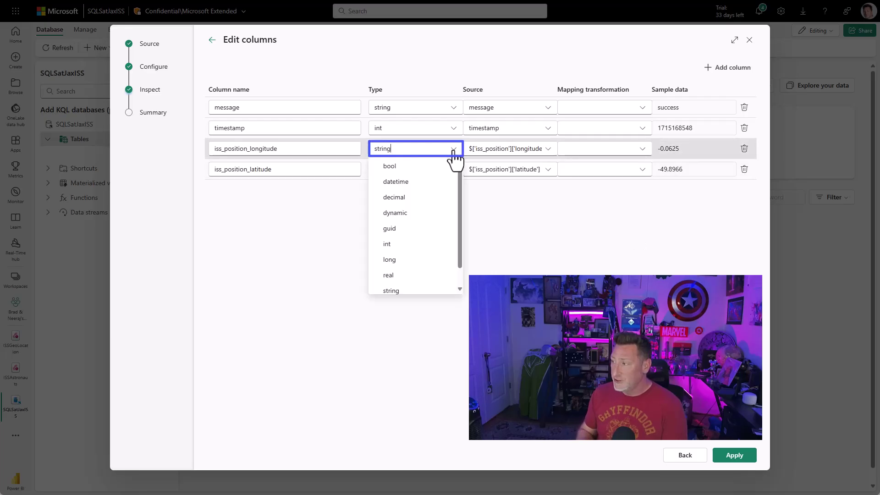
drag(460, 190, 461, 214)
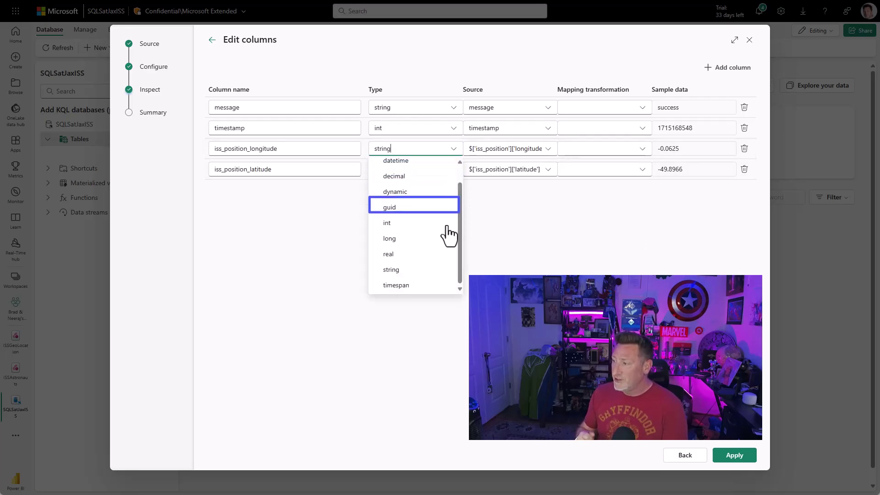
click(394, 254)
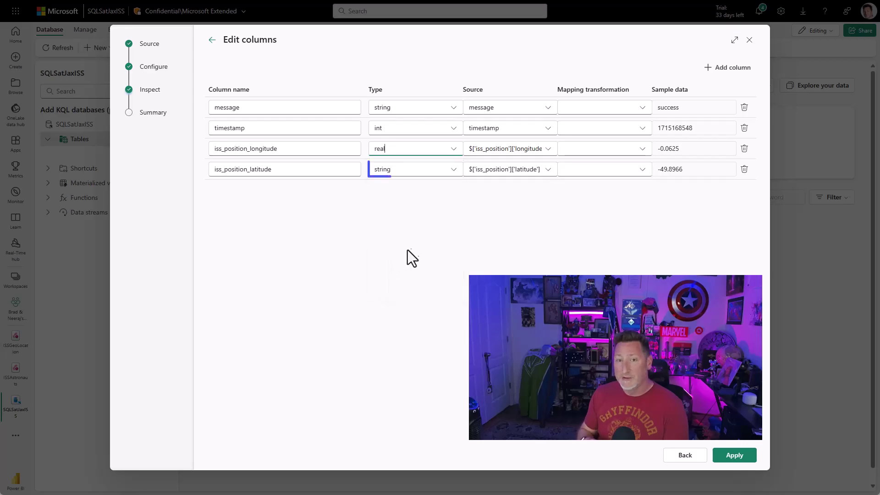
click(453, 171)
scroll(457, 224, down, 1)
click(428, 277)
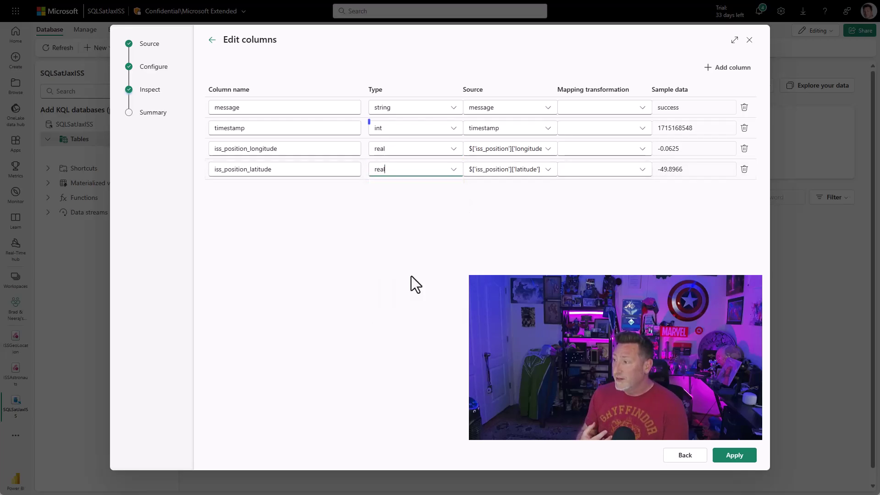
Step: Make timestamp a string converted with DateTimeFromUnixSeconds and apply the column changes
click(452, 130)
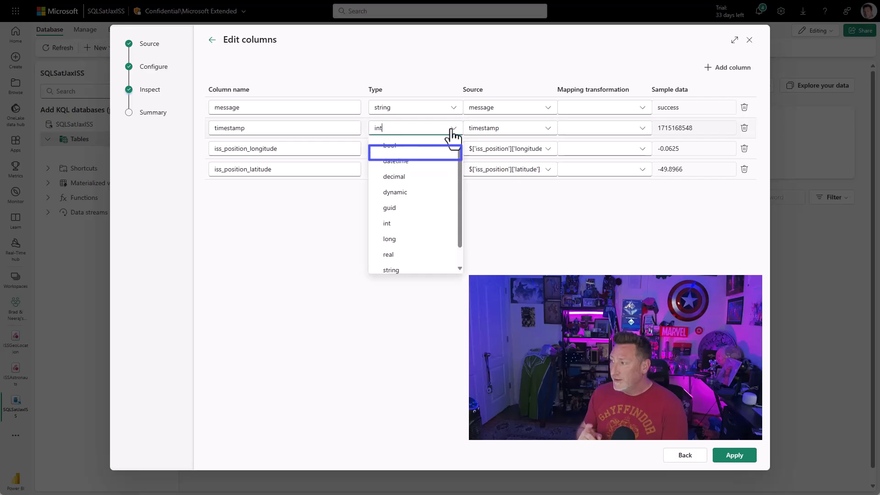
click(413, 271)
click(648, 126)
drag(650, 168, 647, 194)
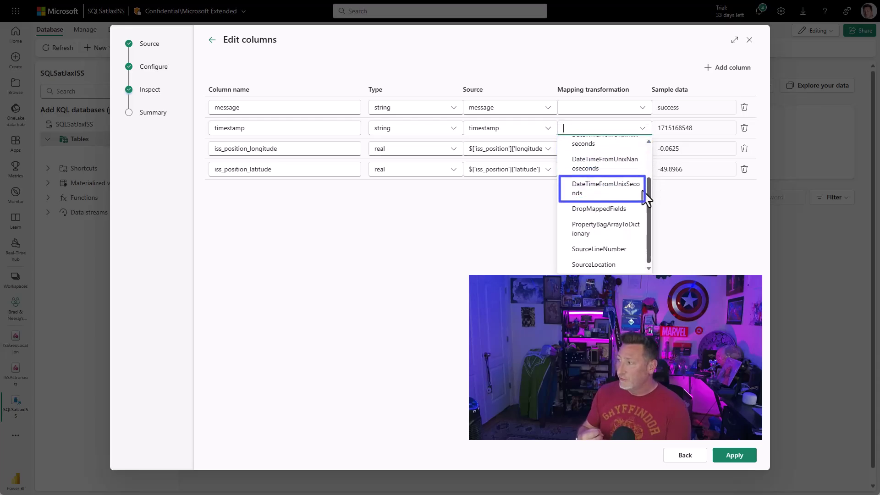
click(628, 189)
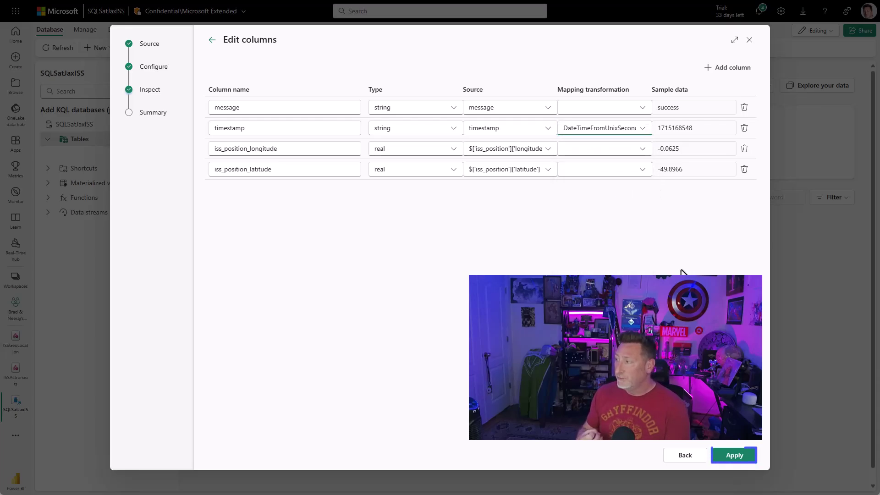
click(752, 459)
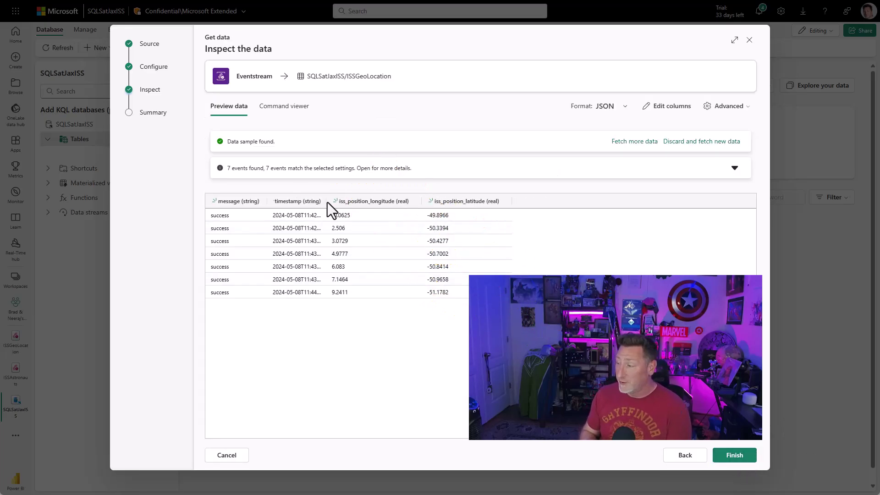
drag(325, 204, 402, 205)
Step: Finish ingestion, refresh Tables to show ISSGeoLocation, and go to the ISSAstronauts eventstream
click(735, 455)
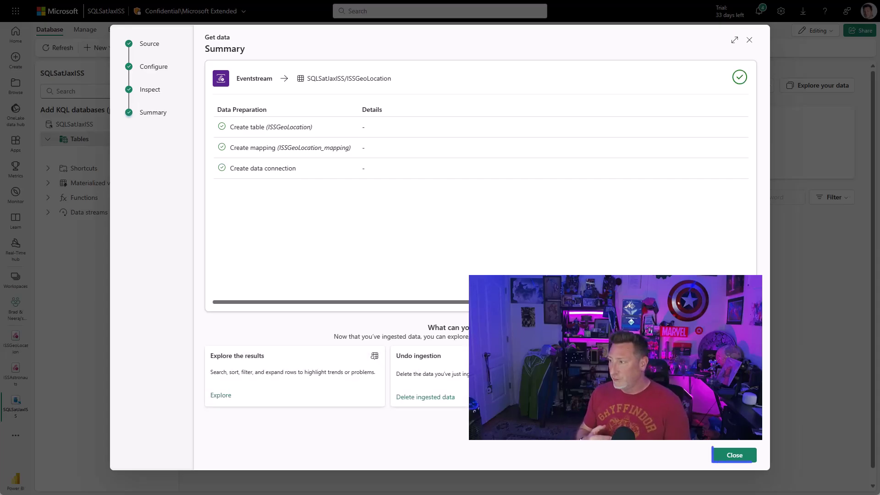
click(734, 455)
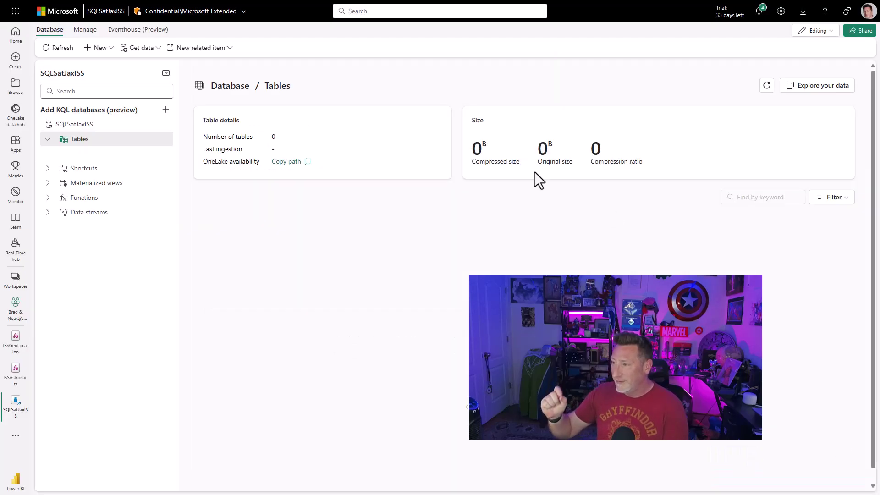
click(55, 48)
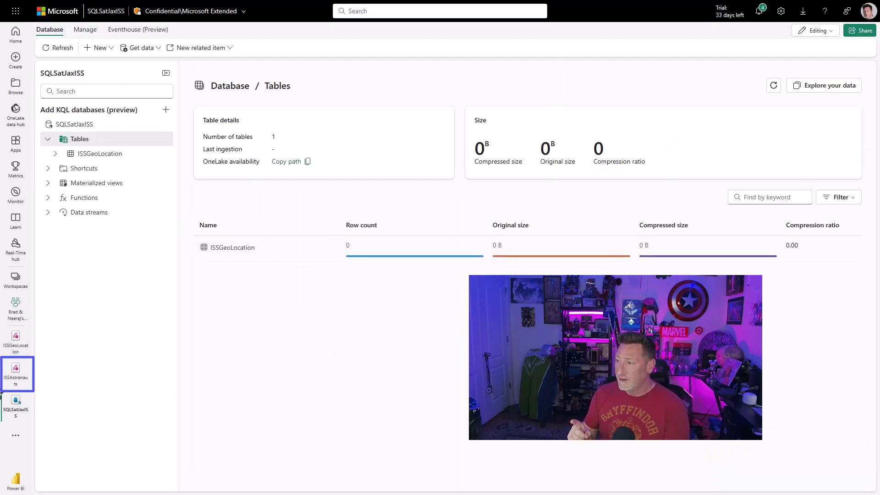
click(15, 372)
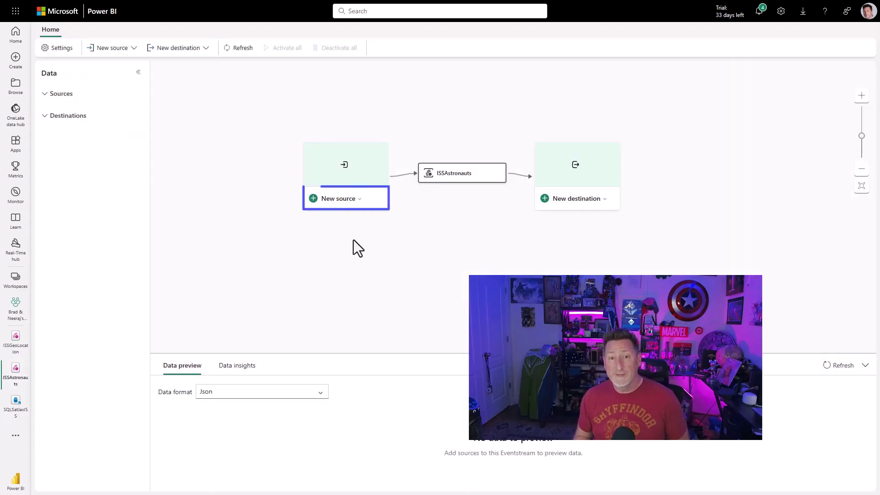
Step: Add a Custom App source named ISSAstronautsAgain to the eventstream
click(354, 203)
click(353, 264)
text(I)
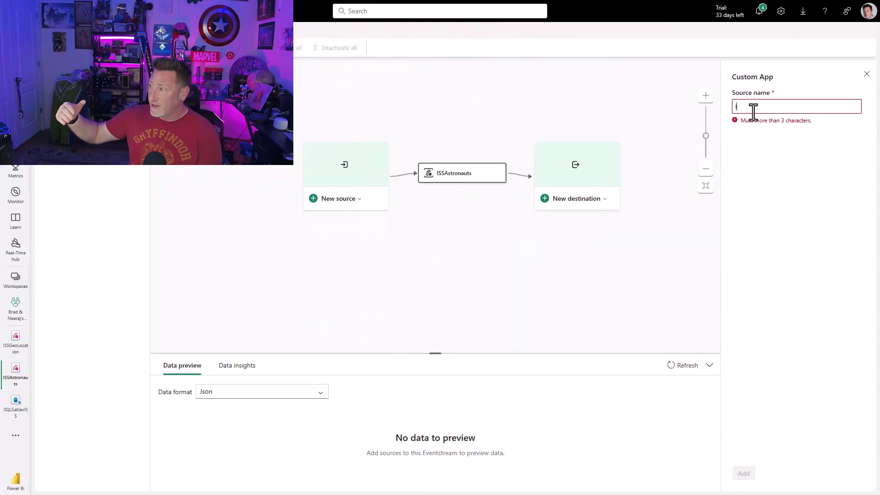
text(SSAstronautsAgain)
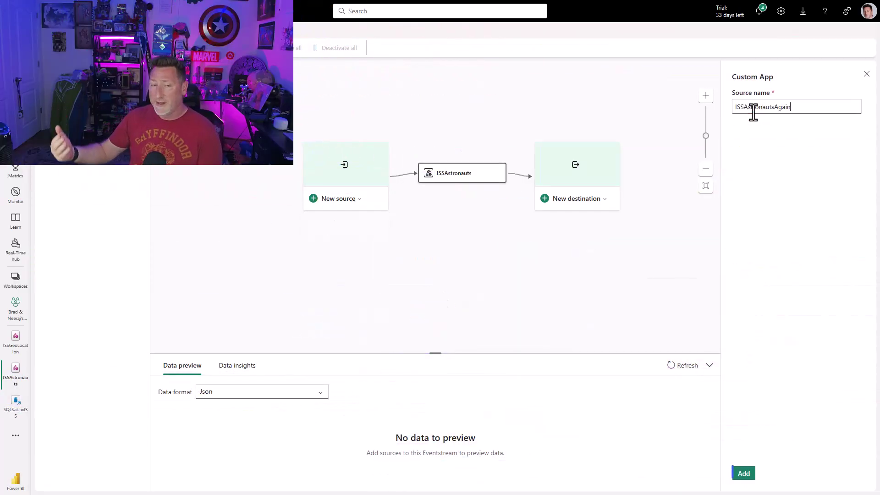
key(Tab)
click(744, 474)
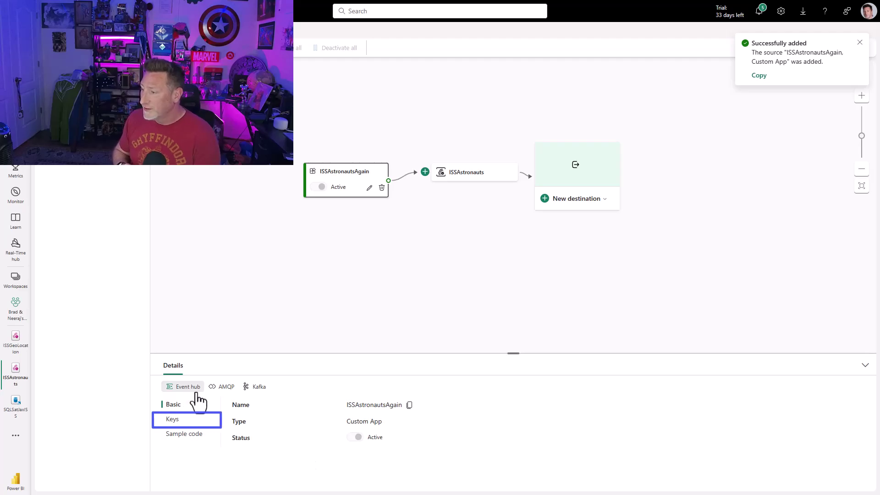
Step: Reveal and copy the source's Connection string-primary key from the Keys tab
click(185, 422)
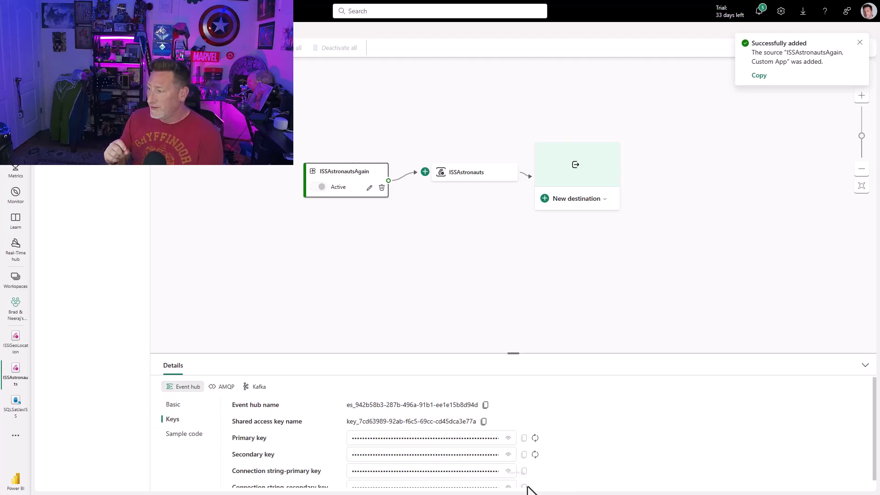
click(509, 472)
click(527, 473)
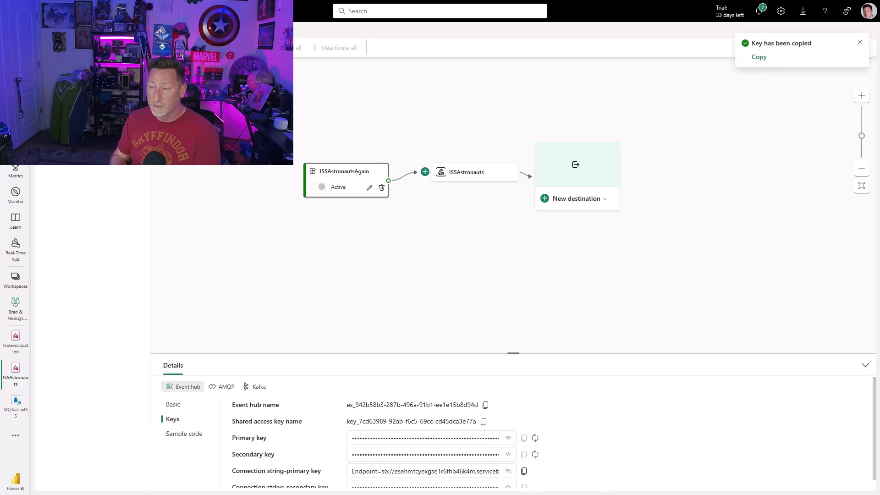
Step: Paste the connection string into Notepad and put ';', 'EntityPath=' and its value on separate lines
key(alt+Tab)
drag(498, 155, 485, 136)
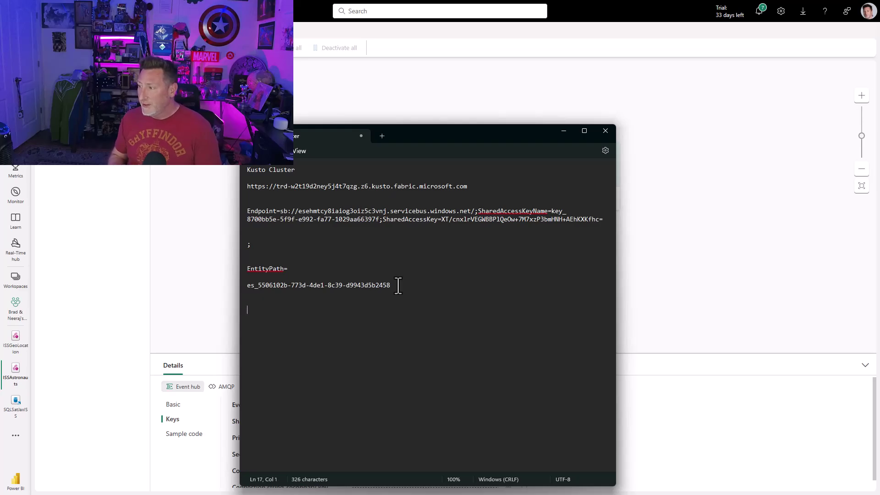
key(ctrl+v)
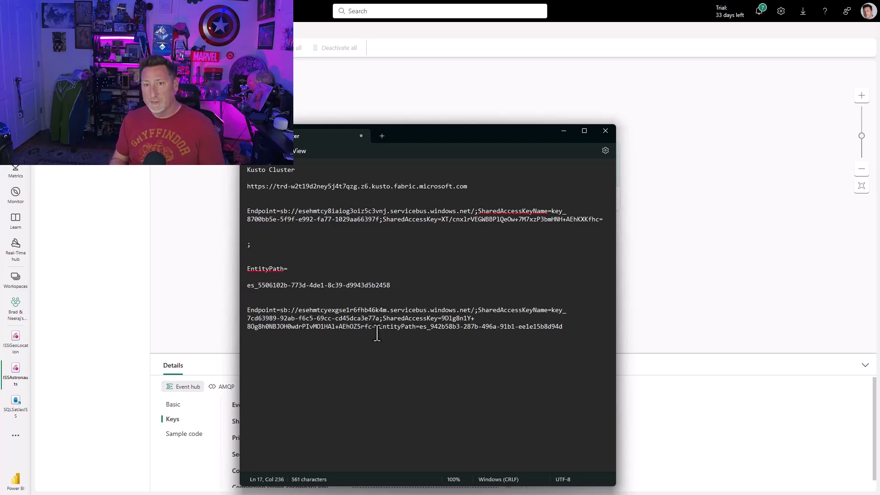
key(Return)
key(Return)
key(Return)
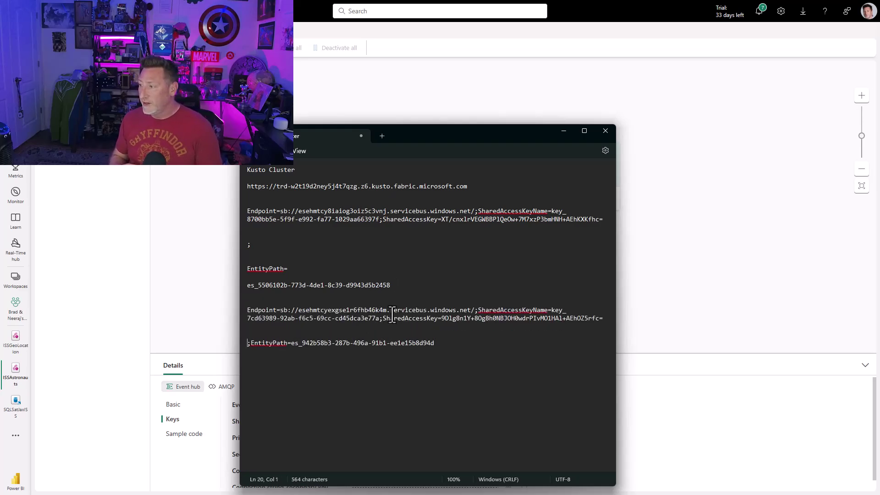
key(Return)
key(Return)
key(Return)
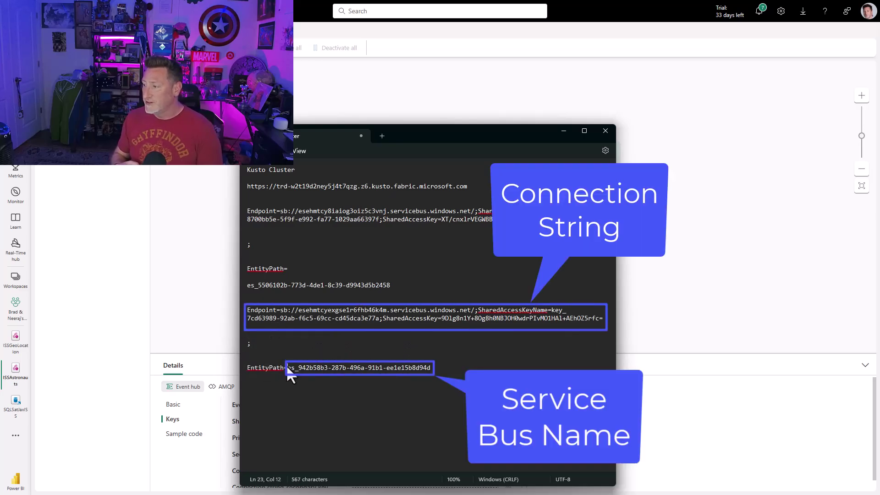
key(Return)
key(Return)
key(Return)
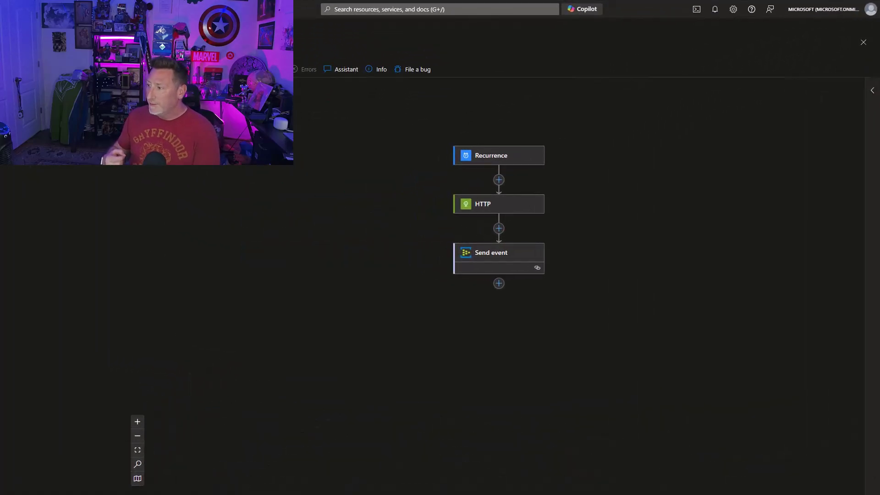
Step: Give Send event a new TFTFISSAstronauts connection using the pasted connection string
click(524, 269)
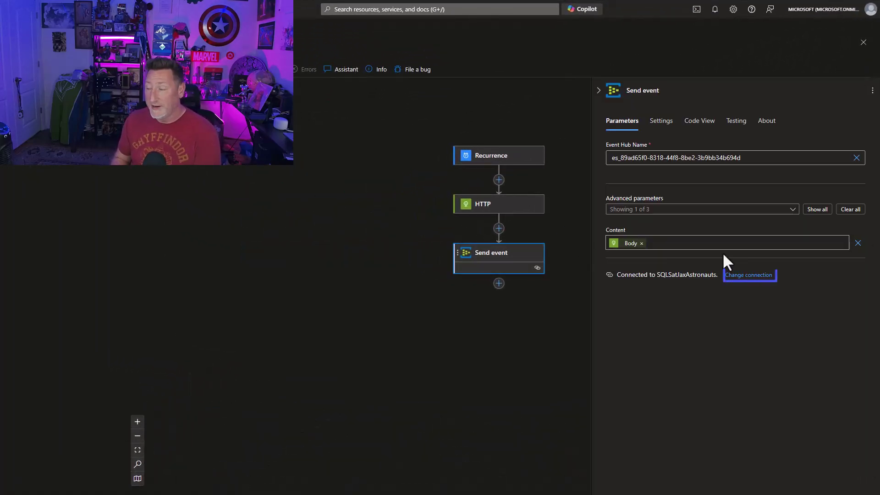
click(735, 276)
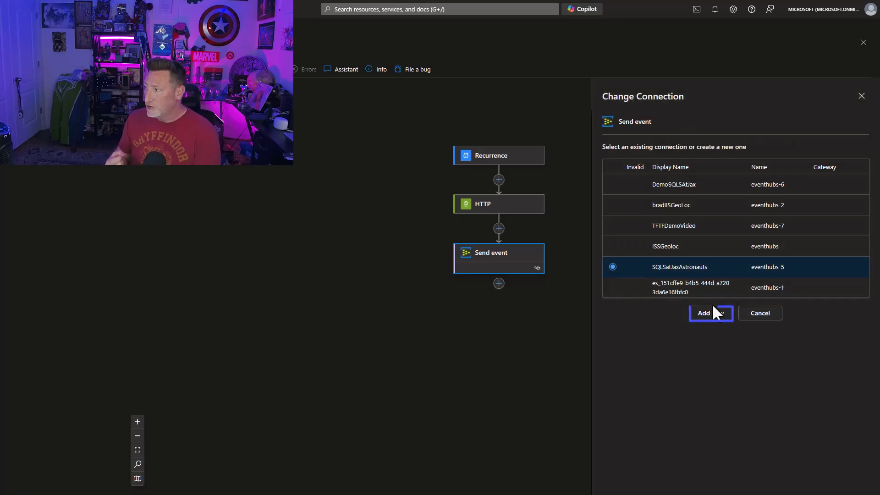
click(711, 315)
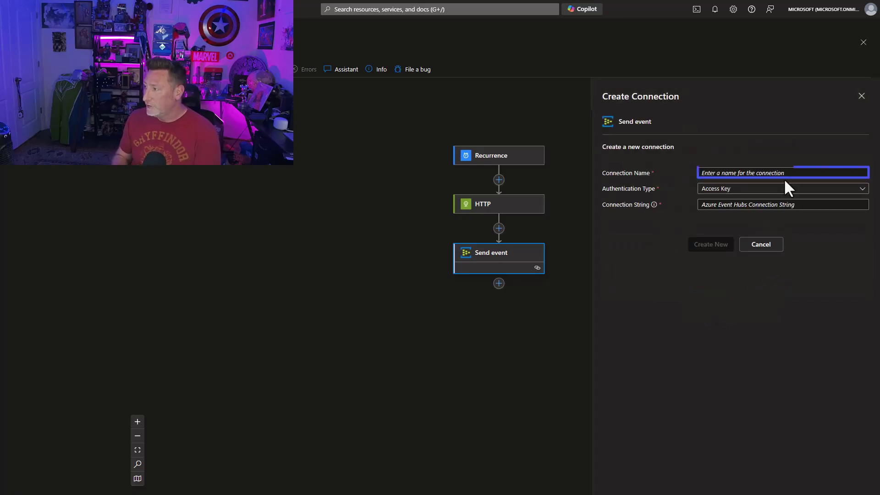
text(TFTF)
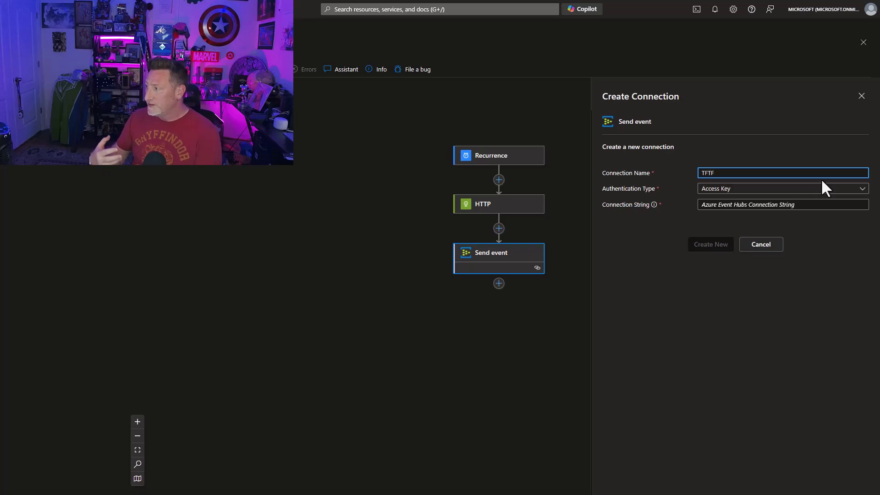
text(ISSAst)
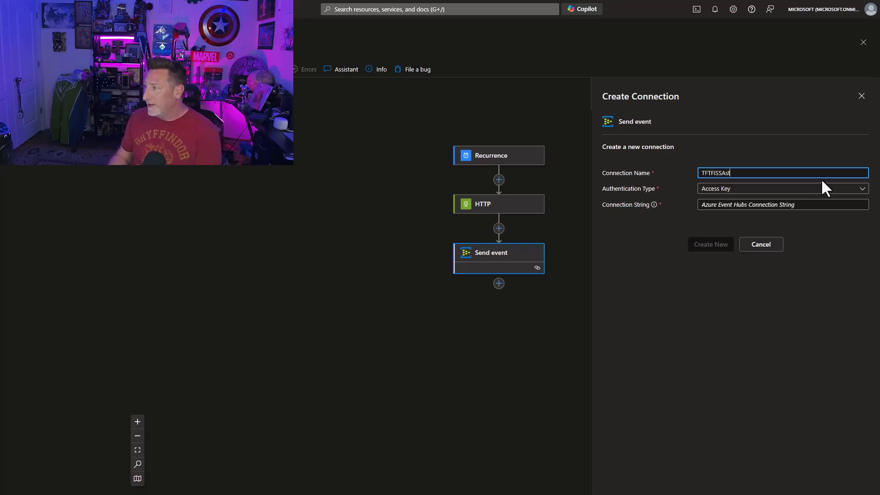
text(ronaut)
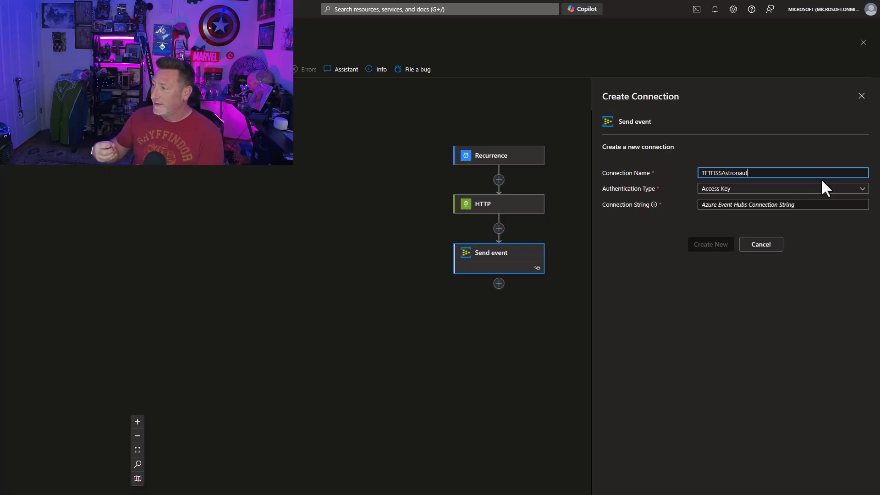
text(s)
key(Tab)
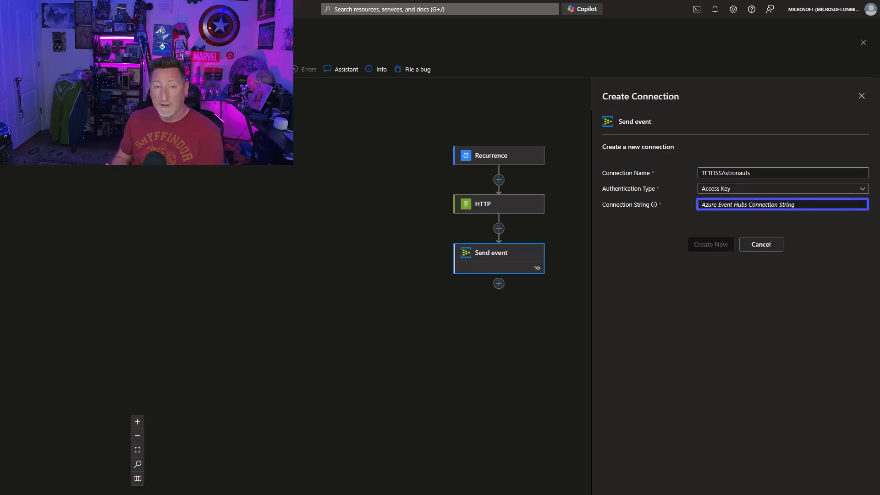
key(ctrl+v)
click(714, 249)
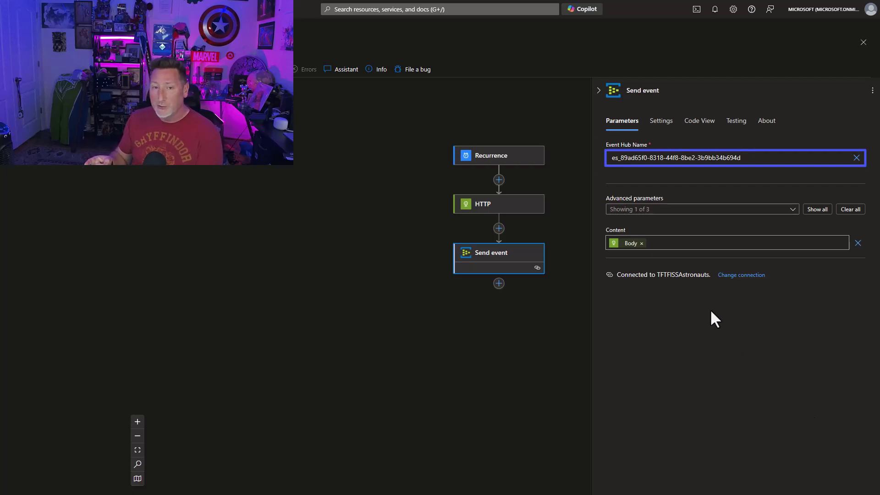
Step: Replace the Event Hub Name with the new event hub name and save the workflow
triple_click(734, 158)
key(ctrl+v)
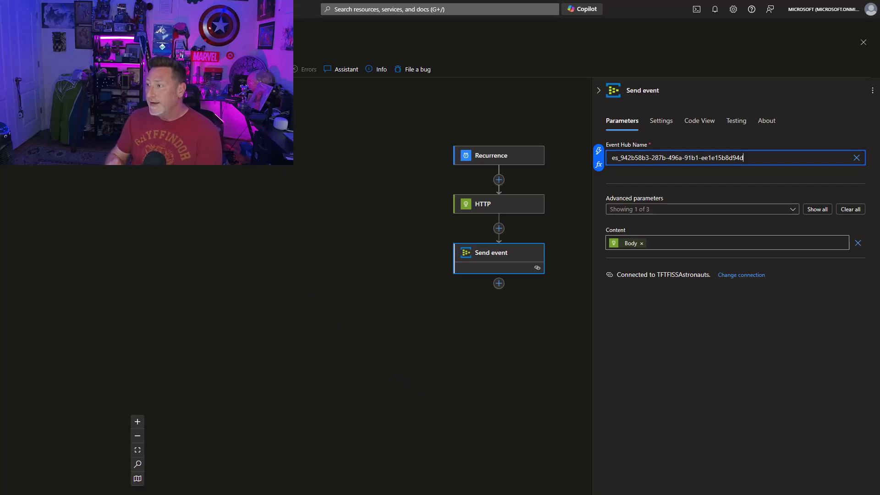
key(ctrl+s)
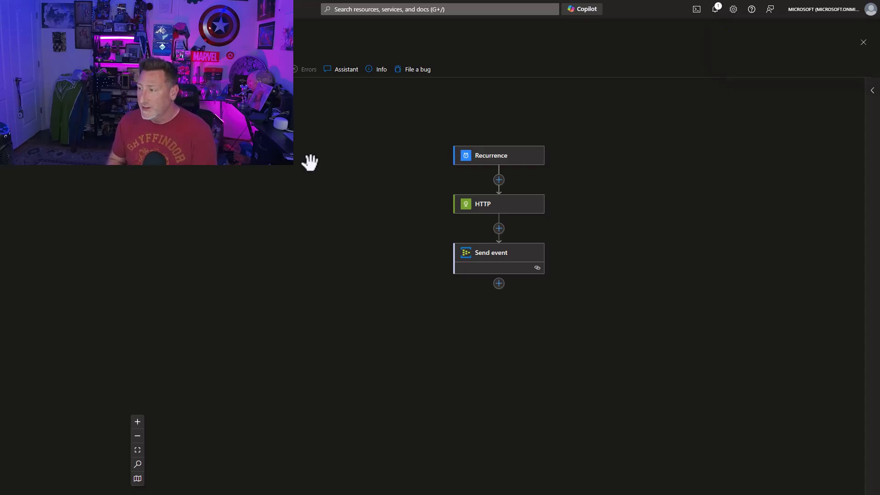
Step: Open the Logic App workflow's Overview page
click(41, 89)
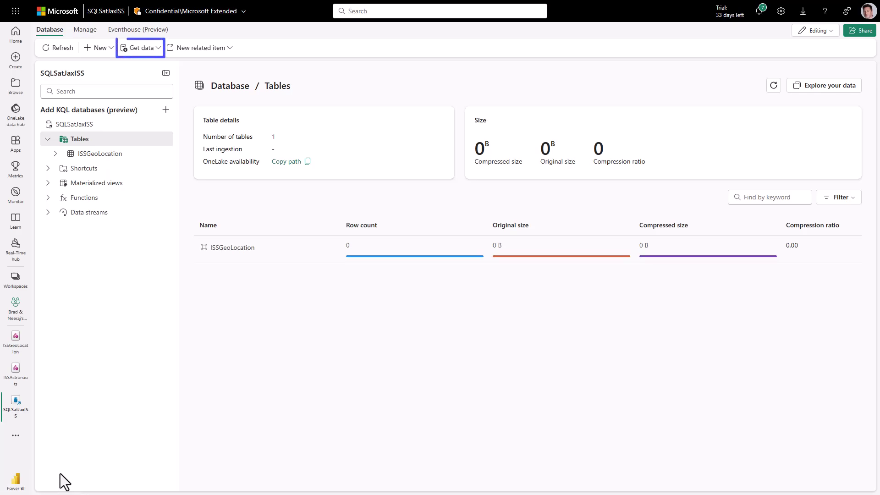
Step: Get data from an existing eventstream into new table ISSAstronauts, sourced from the ISSAstronauts eventstream
click(160, 48)
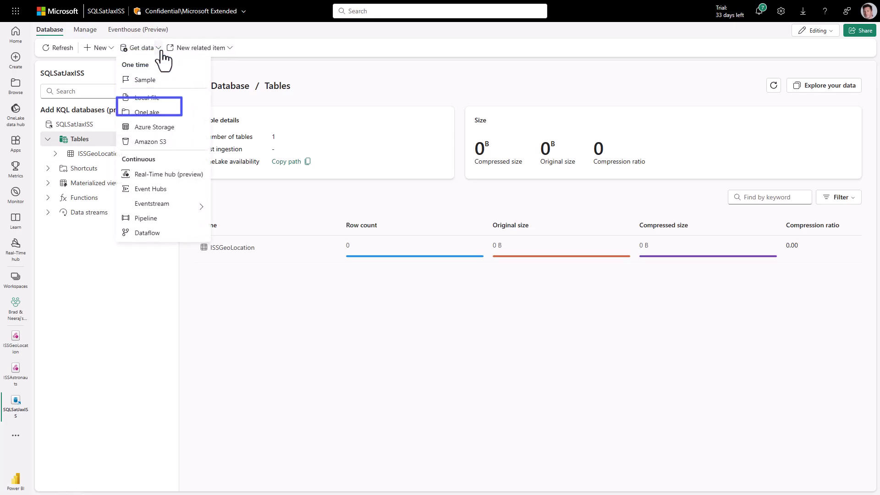
mouse_move(191, 209)
click(229, 207)
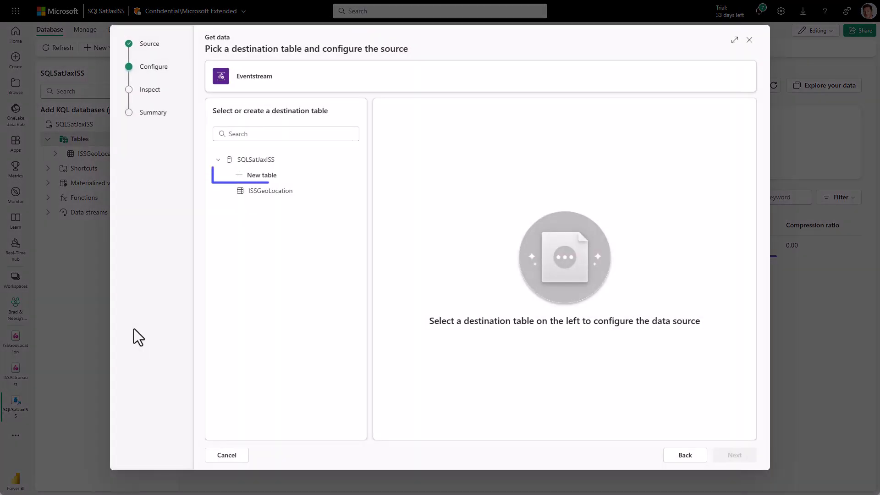
click(240, 175)
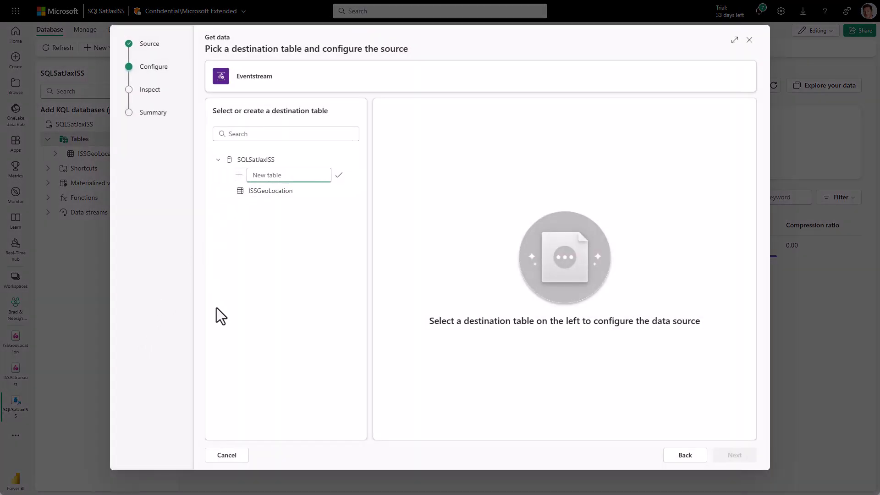
text(ISSAst)
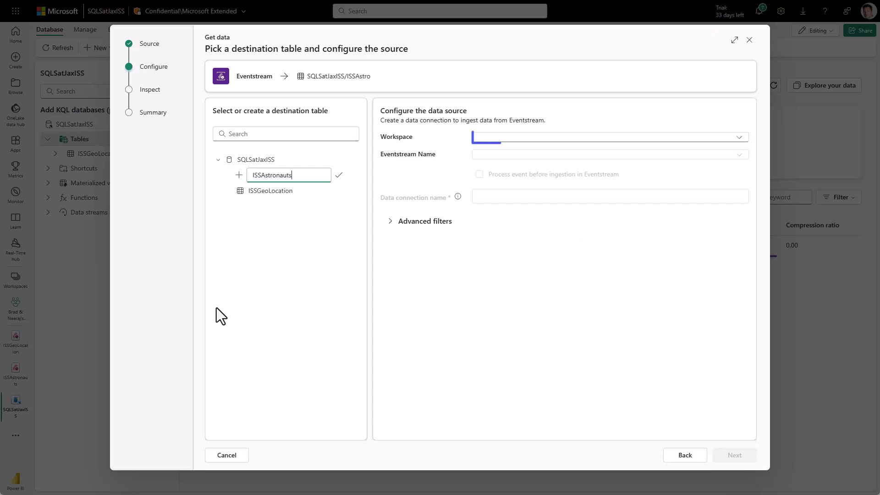
text(ronauts)
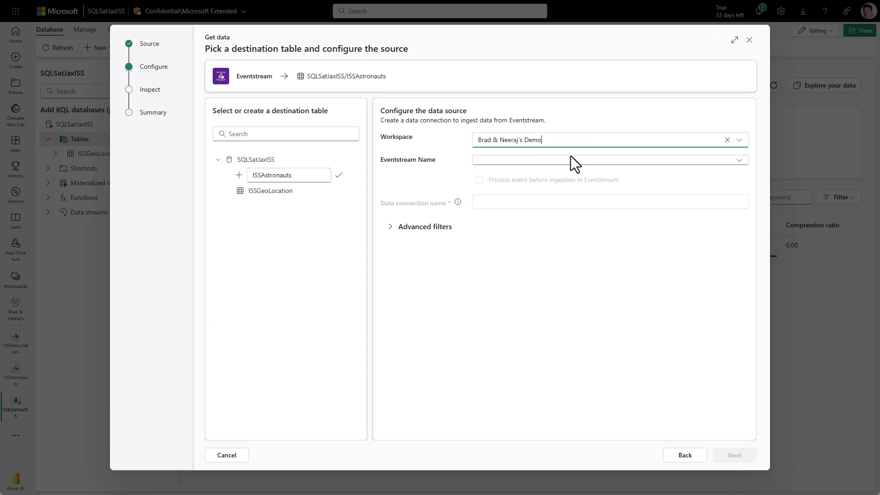
click(738, 162)
click(632, 177)
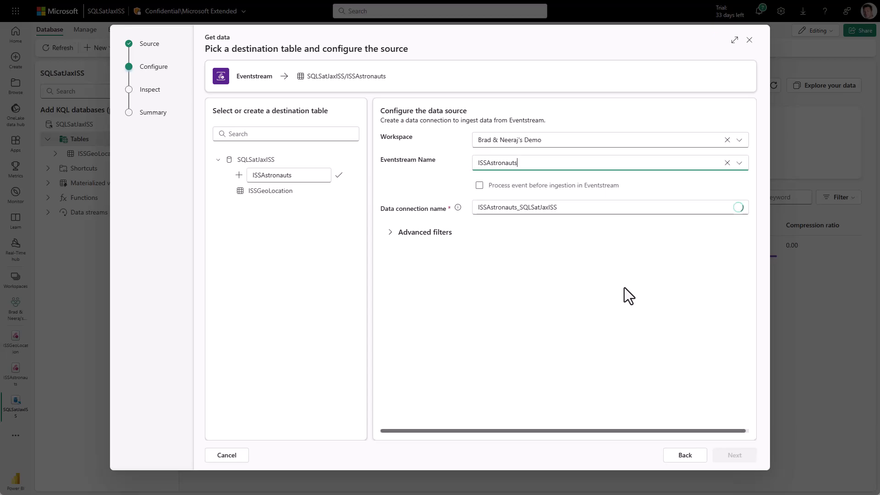
Step: Include the x-opt-enqueued-time event property, then finish and close the ingestion wizard
click(393, 232)
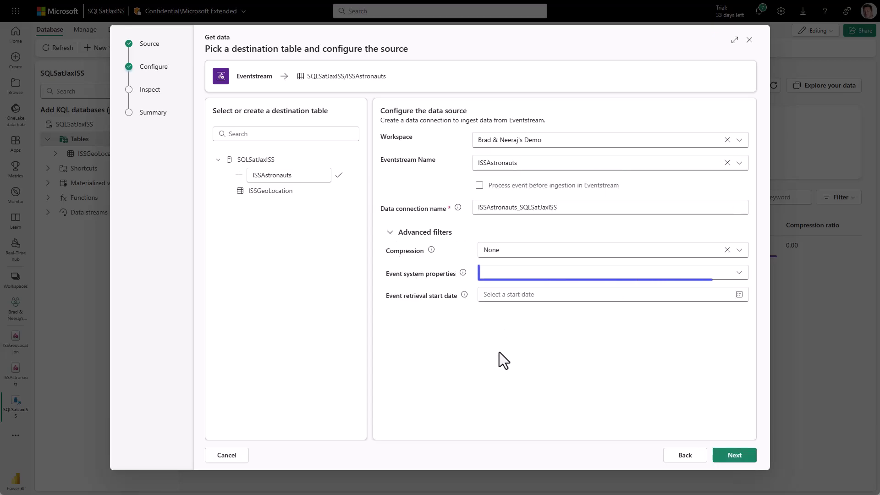
click(740, 274)
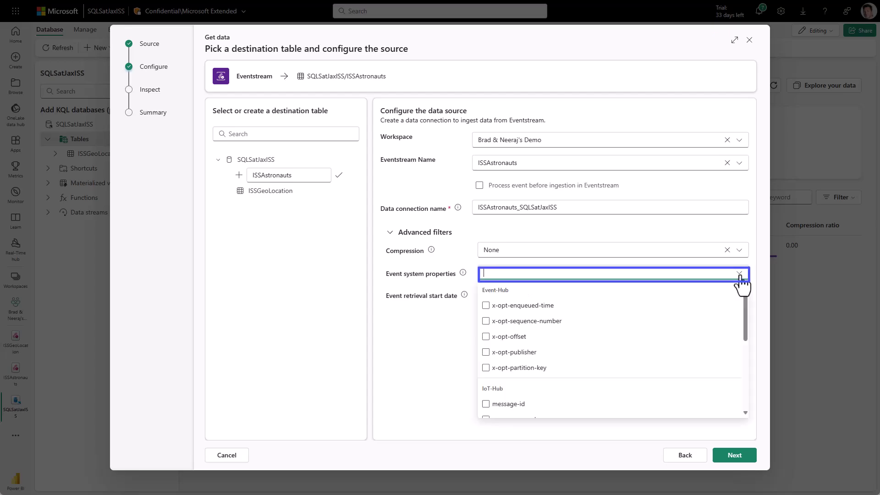
click(479, 306)
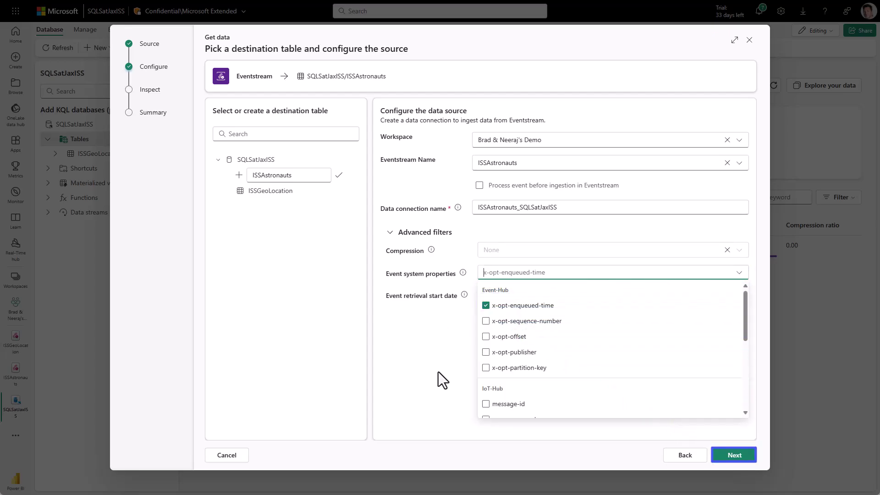
click(734, 456)
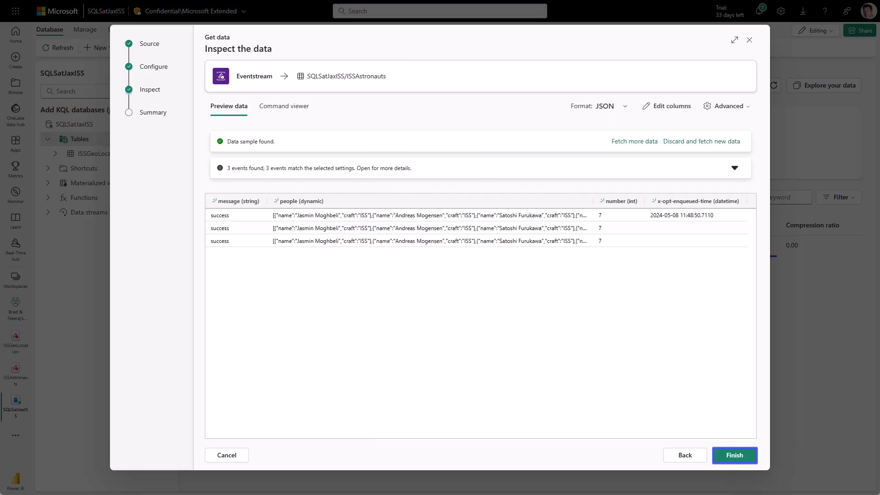
click(746, 457)
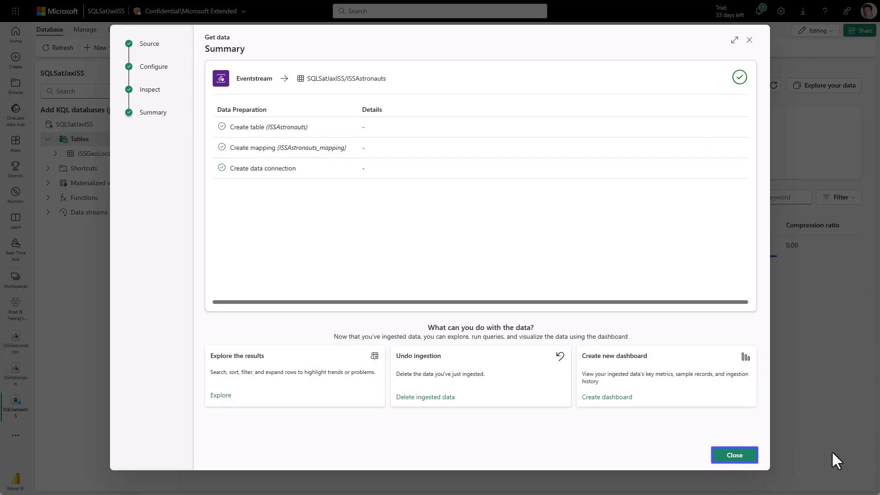
click(736, 456)
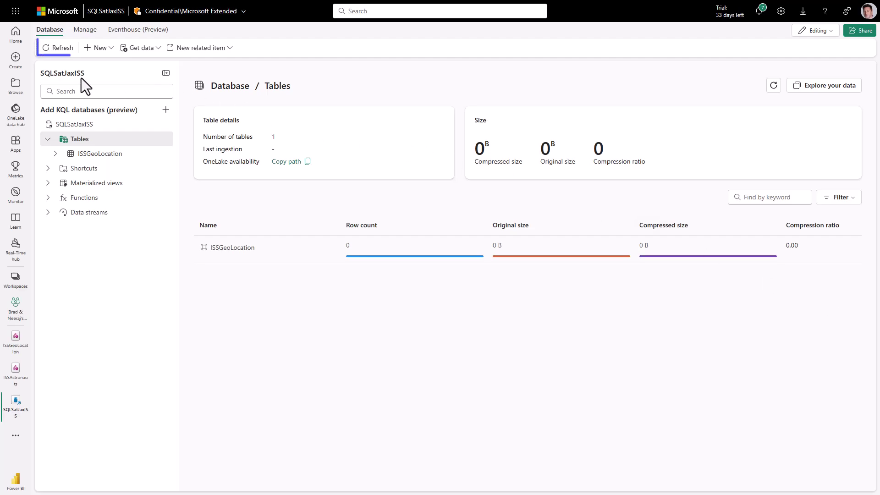
Step: Refresh the database and query 100 ISSGeoLocation sample records with SQL
click(57, 48)
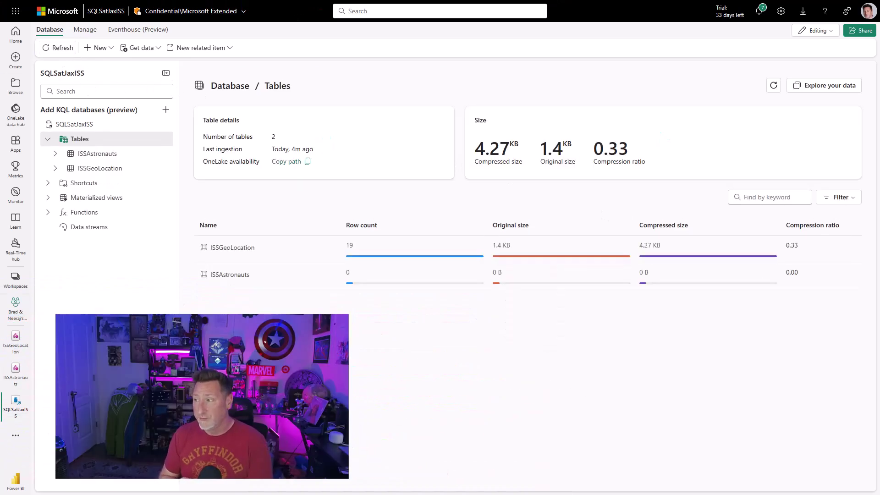
click(99, 170)
click(166, 170)
mouse_move(238, 187)
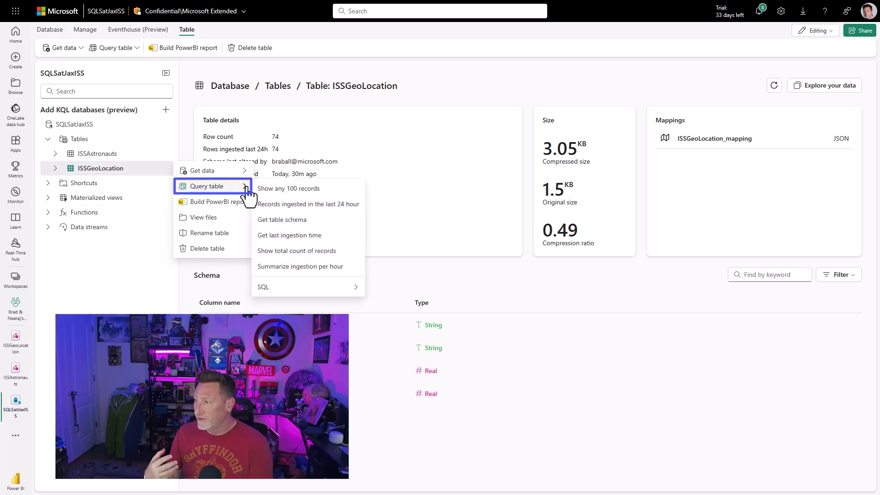
mouse_move(288, 288)
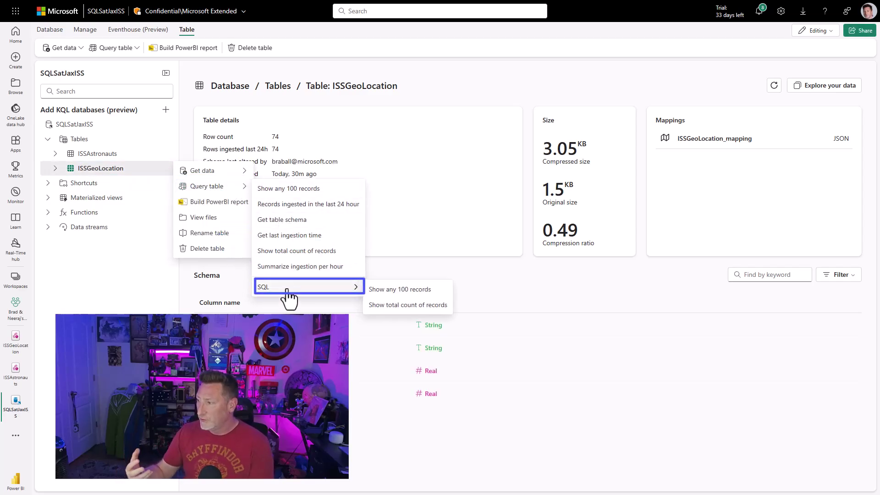
click(374, 289)
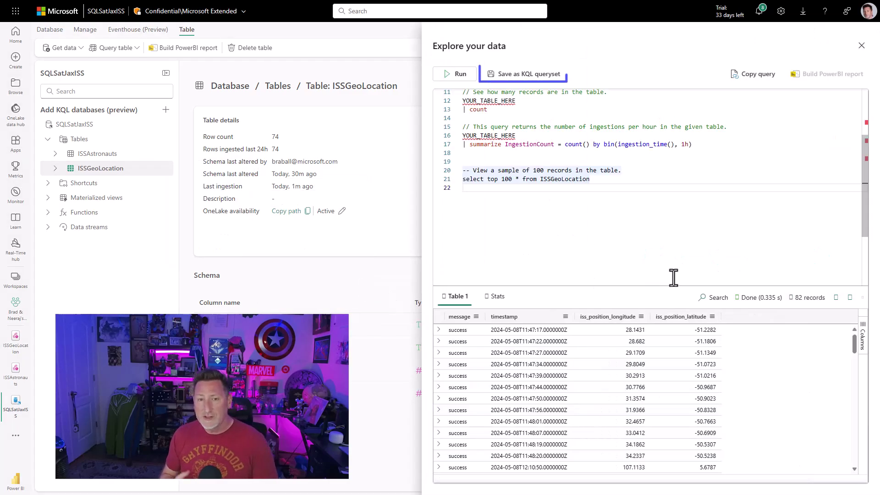
Step: Save the query as a new KQL queryset under a typed name
click(509, 75)
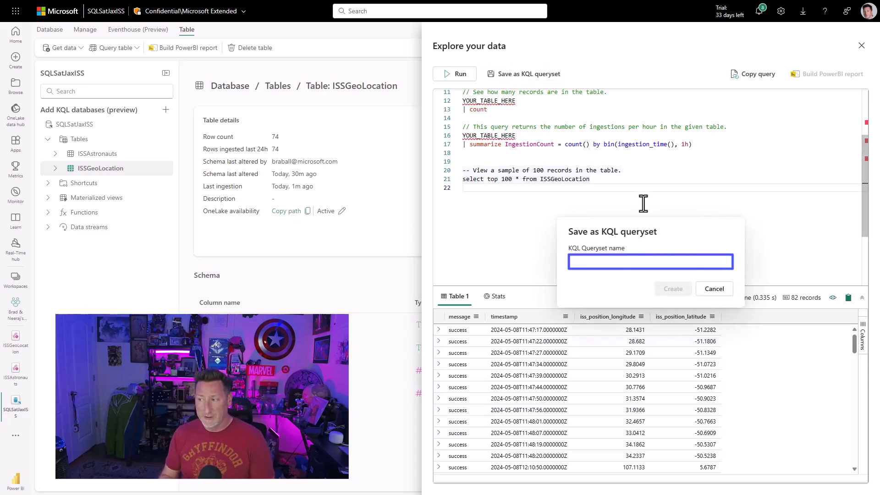
text(Bradl)
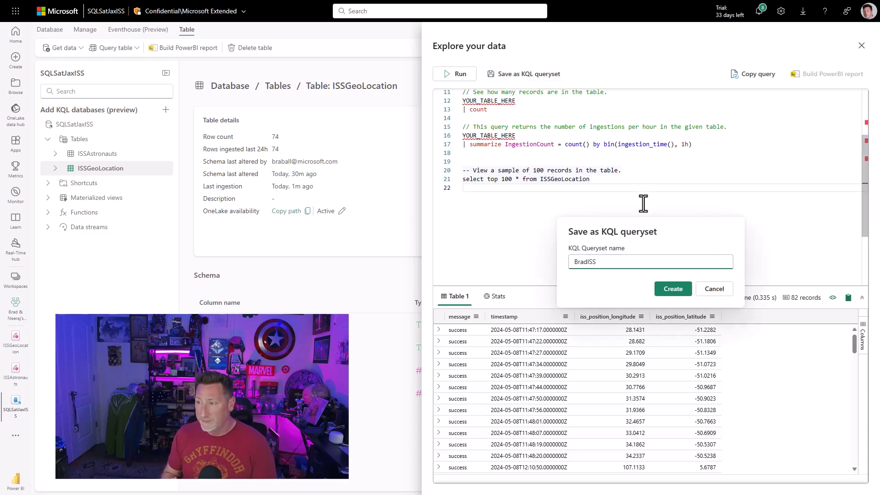
click(673, 289)
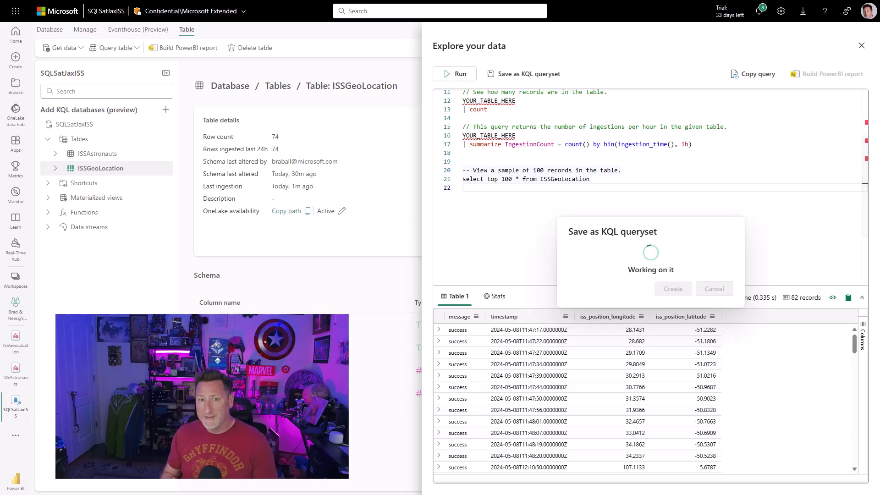
Step: Clear the queryset and start a query taking the top 90 ISSGeoLocation rows by timestamp
key(ctrl+a)
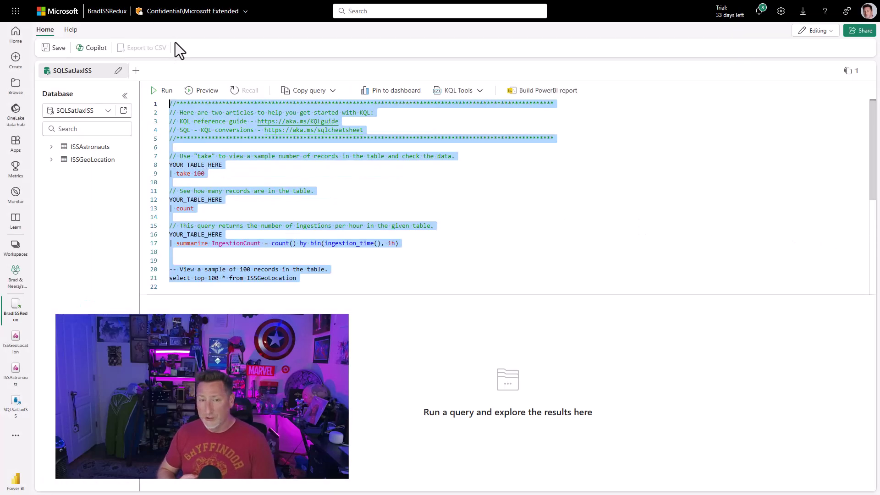
key(Delete)
text(I)
key(Down)
key(Return)
key(Return)
text(| top 90 by timestamp)
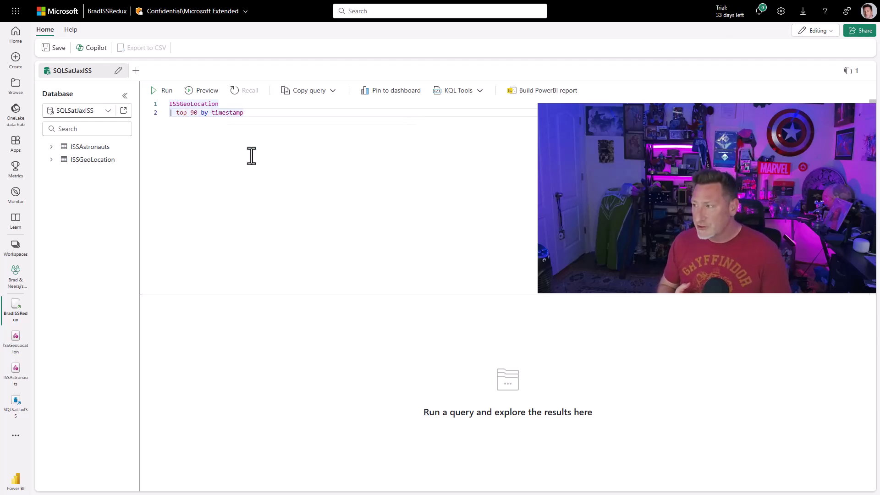
key(Return)
Step: Project ISS longitude, latitude and timestamp, render as a scatterchart map, and run it
text(projec)
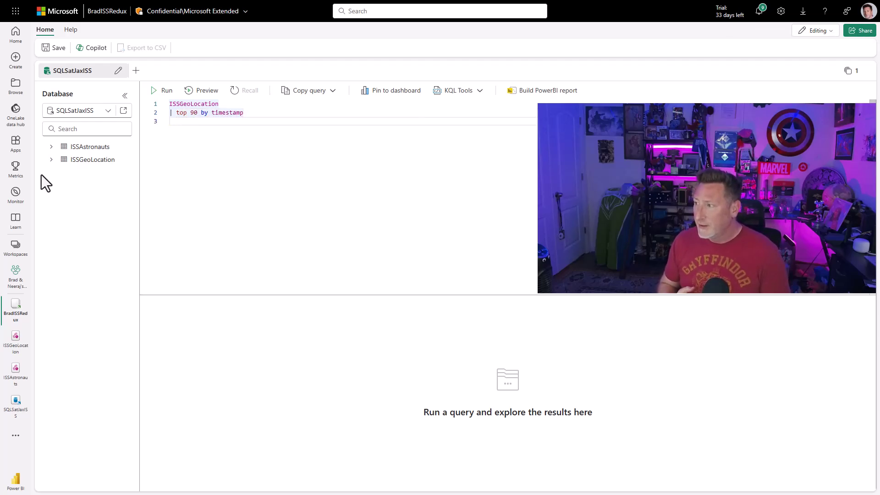
click(51, 159)
click(176, 128)
text(| project iss)
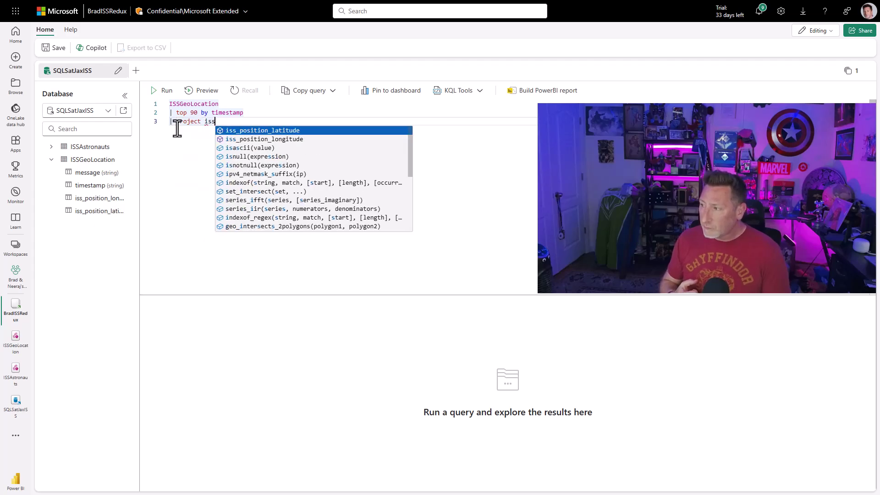
key(Down)
key(Return)
text(, iss)
key(Return)
text(, time)
key(Return)
key(Return)
text(| render scatterchart)
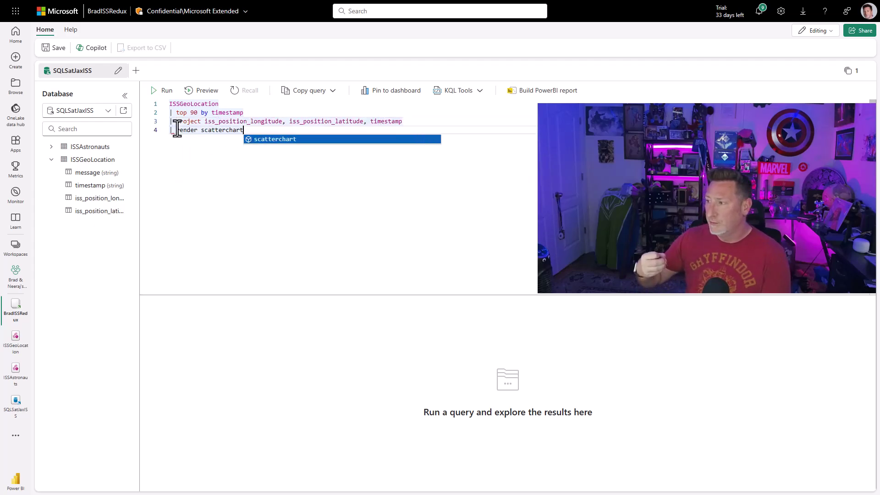
text( with ( kind=map))
click(158, 91)
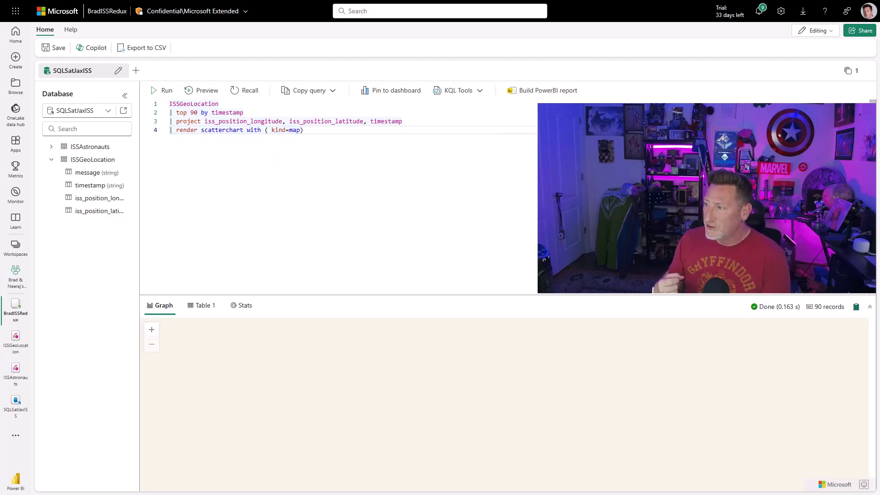
scroll(557, 369, up, 2)
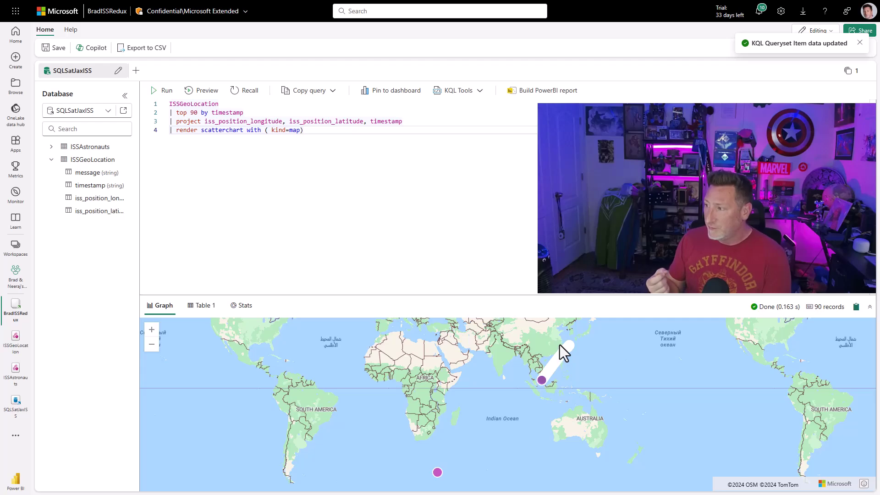
Step: Add an '//ISS latest' comment above the query and '//ISS Get latest Astronauts' below it
click(323, 130)
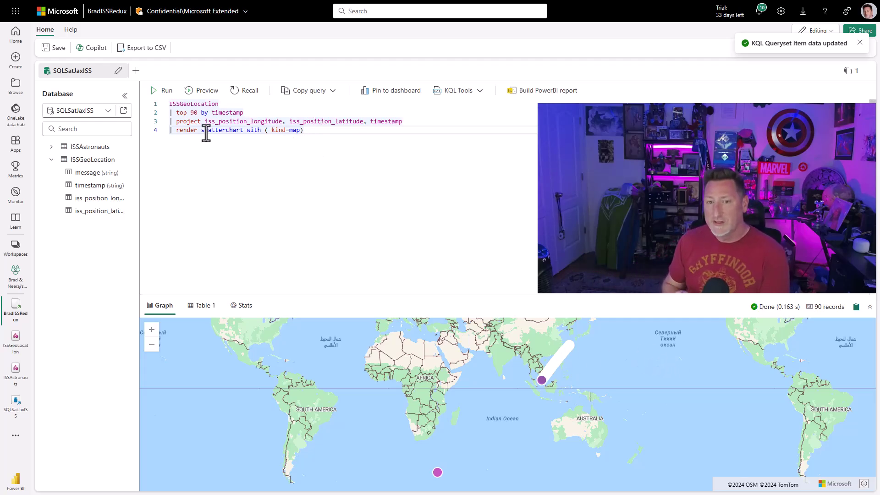
click(168, 104)
key(Return)
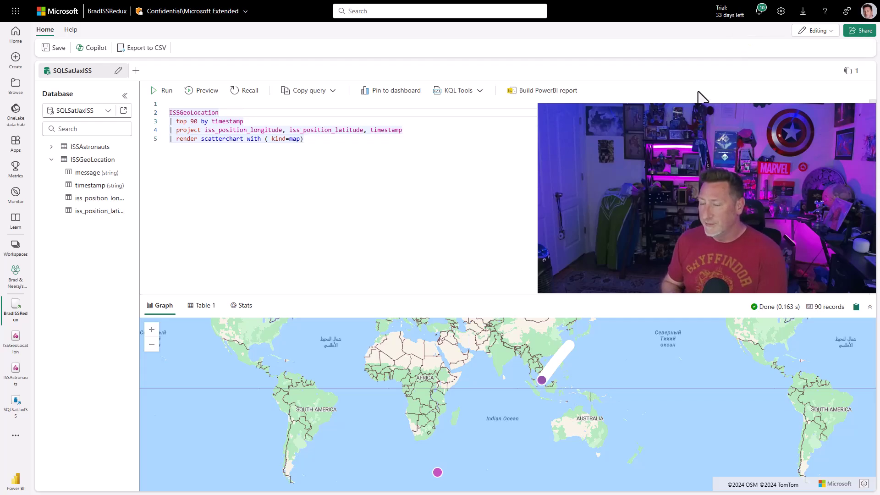
key(Up)
text(//ISS la)
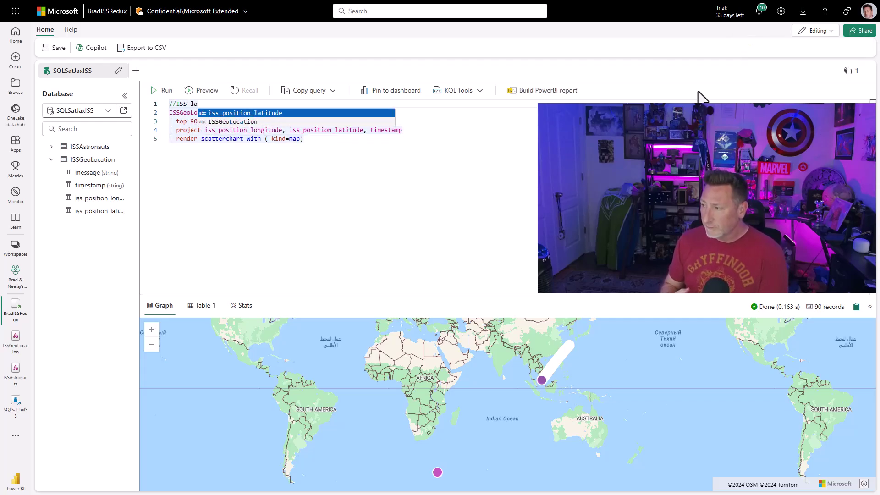
text(test tragectory)
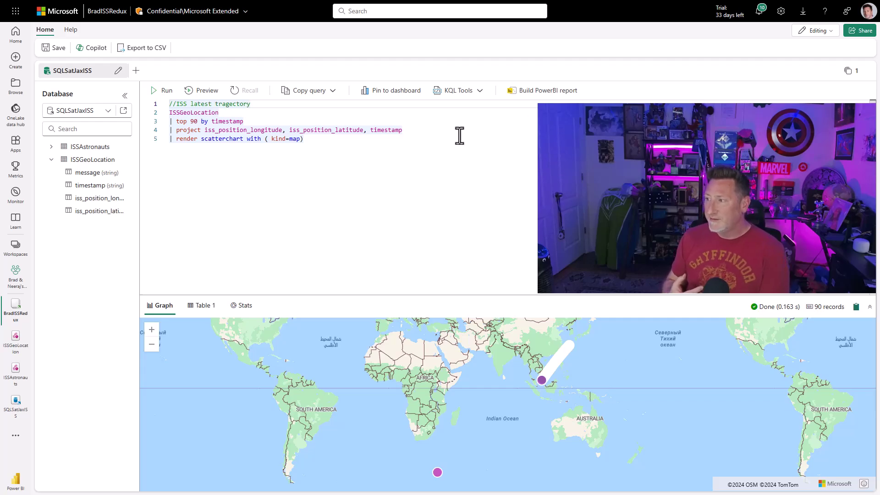
click(311, 144)
key(Return)
key(Return)
text(//ISS Get latest Astro)
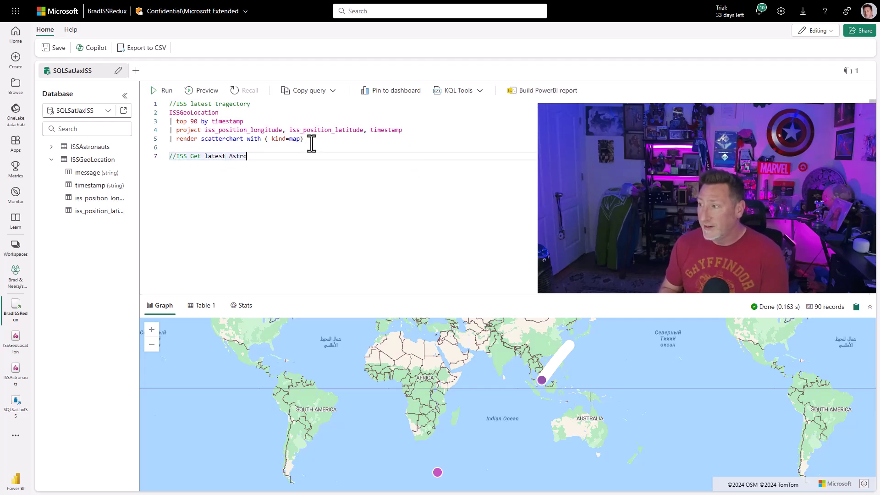
text(nauts)
key(Return)
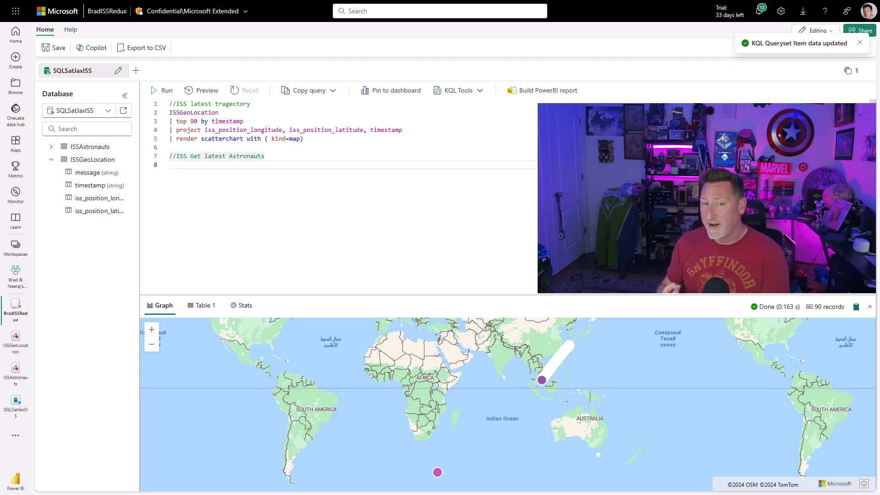
Step: Write the ISSAstronauts query: top 1 by x-opt-enqueued-time, mv-expand people, project Name and Craft
text(ISSAstronauts)
key(Return)
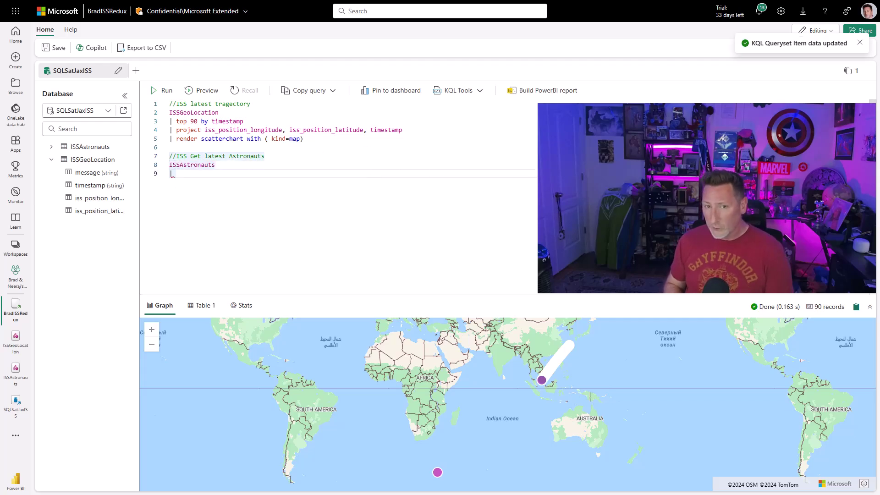
text(| top 1 by )
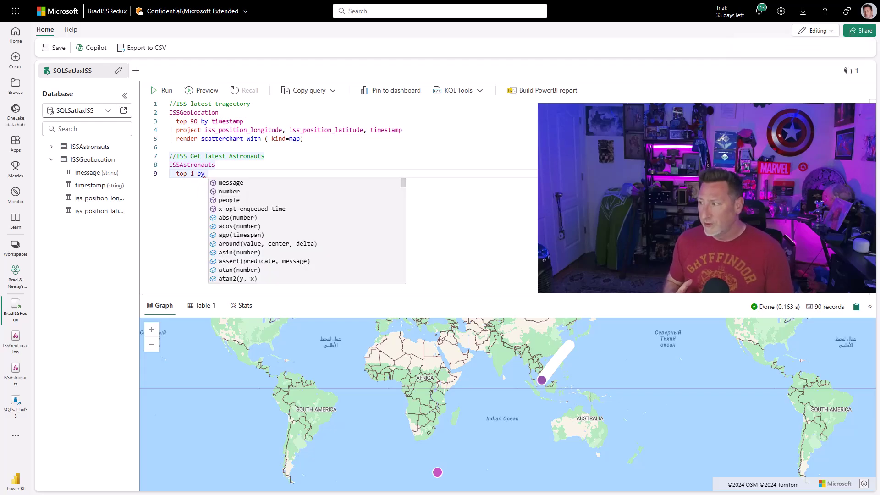
text(['x-opt)
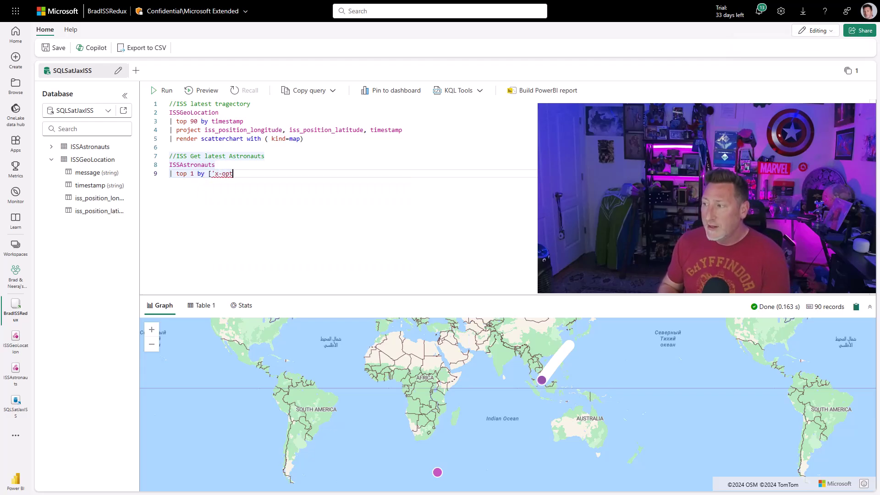
text(-enqueued-time')
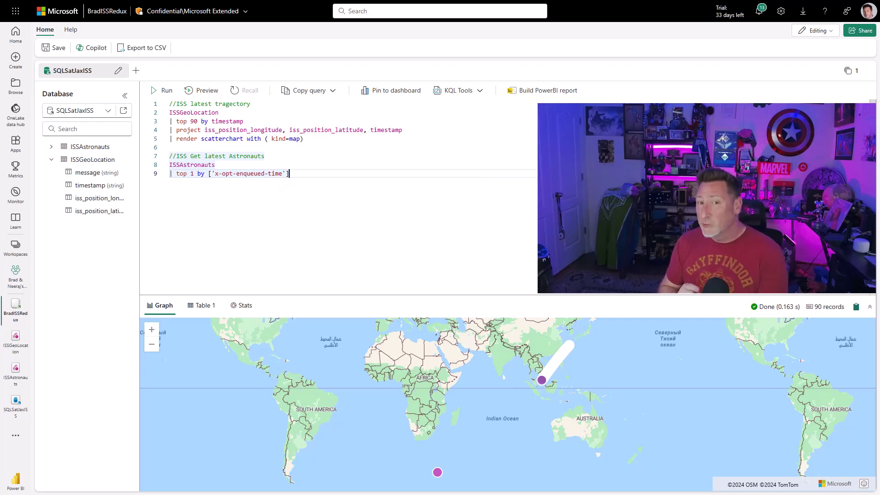
click(51, 146)
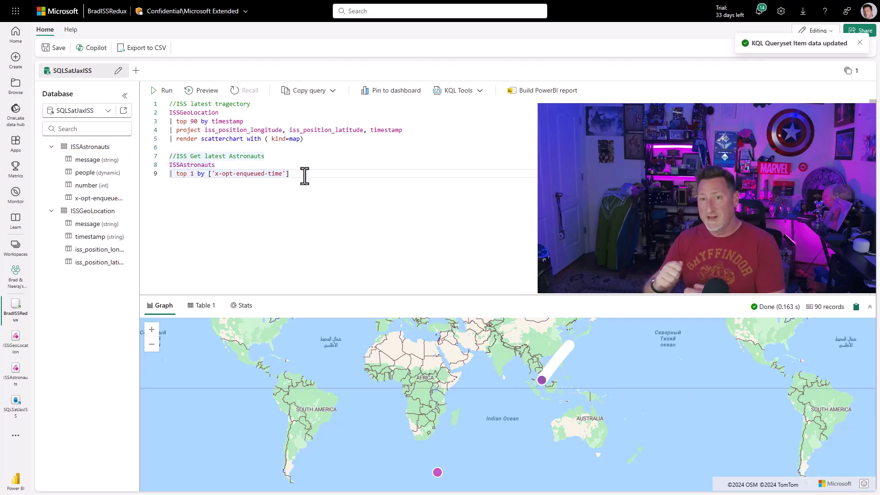
key(Return)
text(| mv-expand)
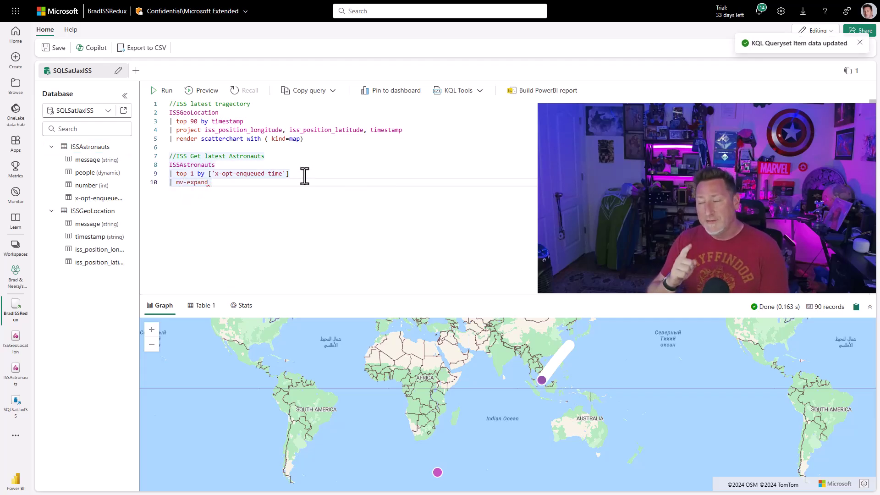
text( people)
key(Return)
key(Return)
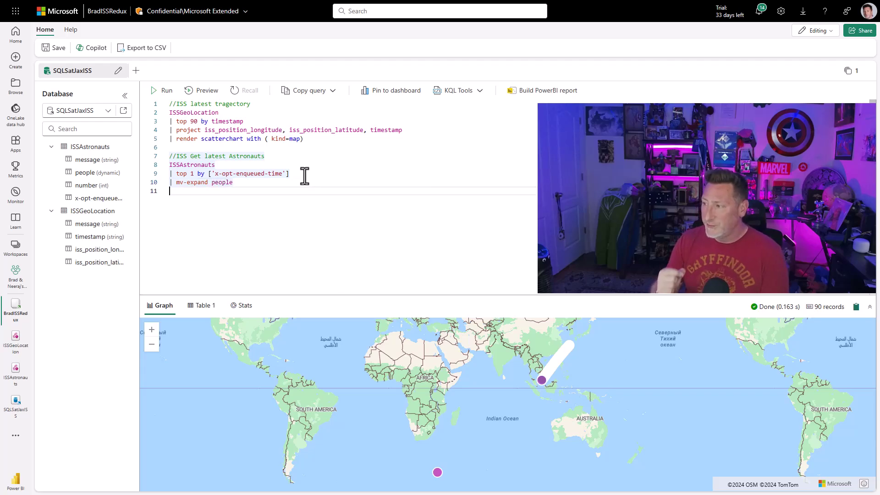
text(| p)
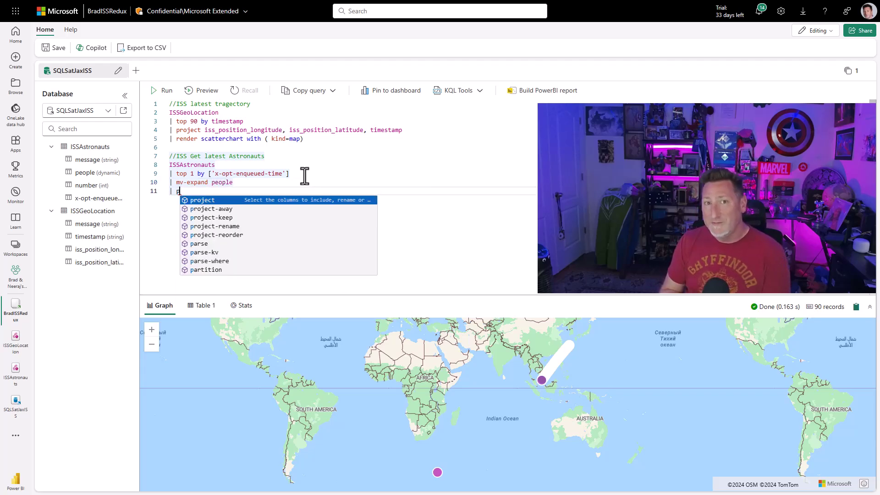
text(roject Name=people.name, )
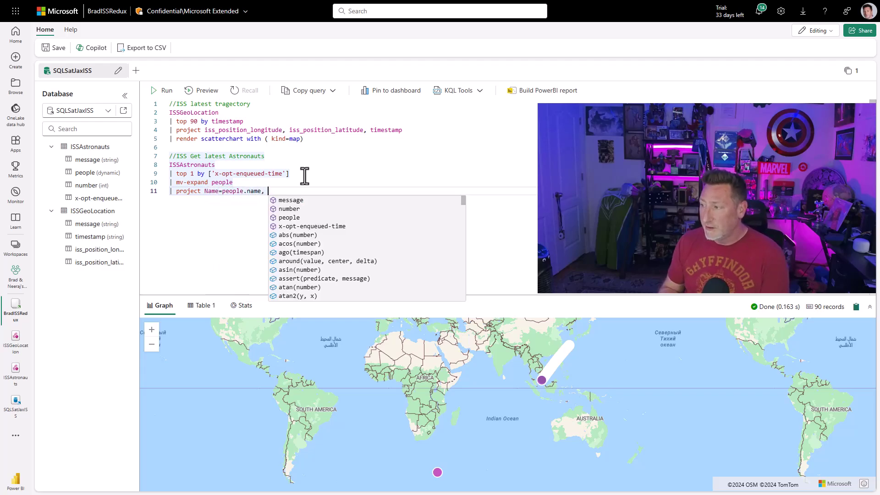
text(Craft=people.craft)
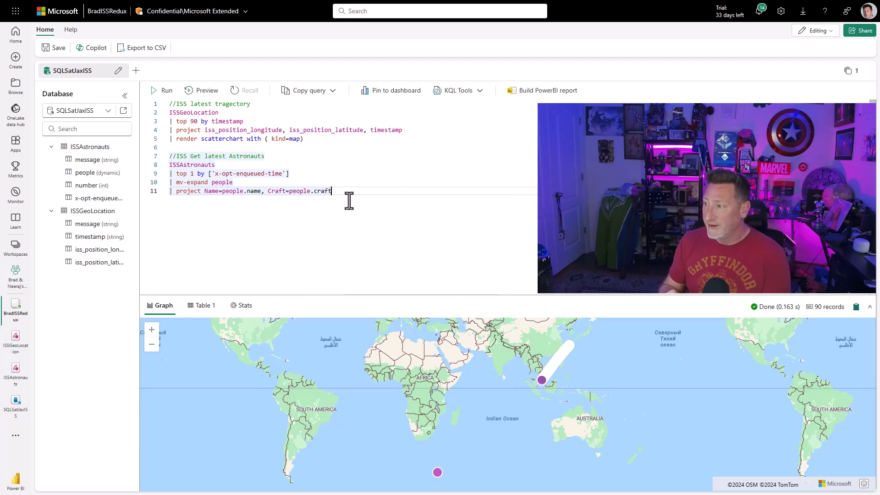
Step: Run only the astronauts query lines, returning 7 astronauts
drag(338, 191, 158, 166)
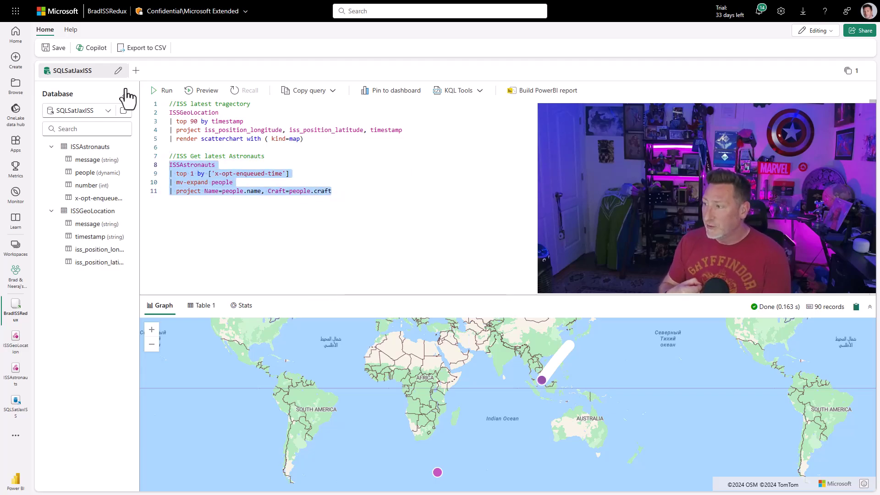
click(157, 92)
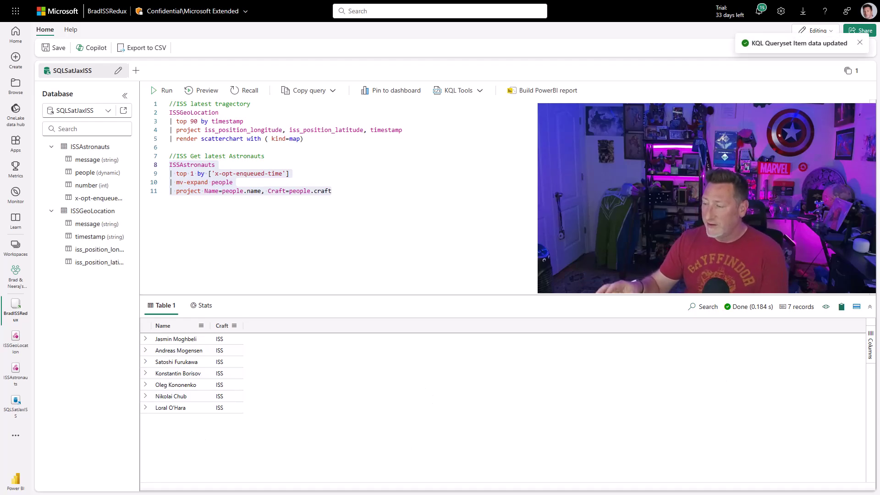
click(362, 195)
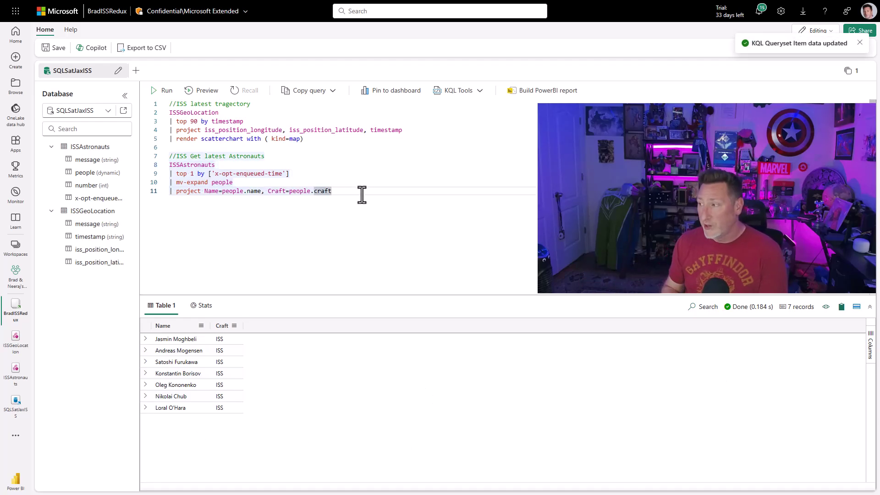
key(Return)
key(Return)
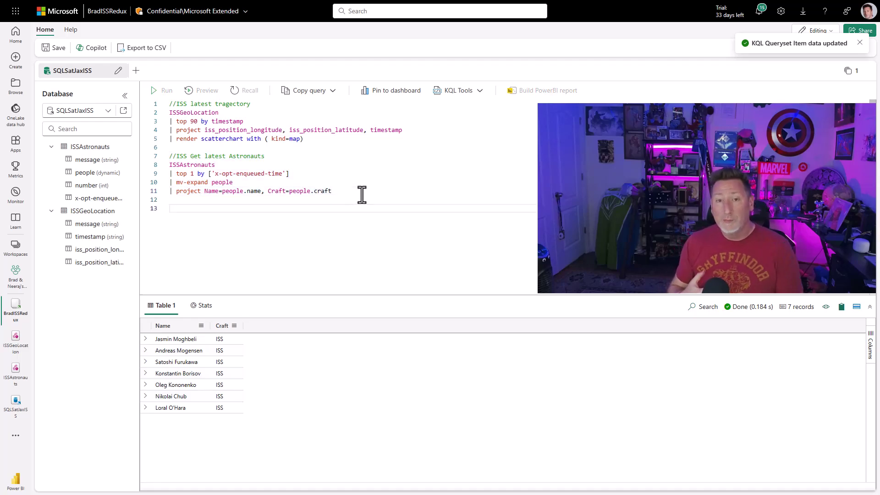
Step: Add a 'latest tragectory' comment and ISSGeoLocation query extending Timestamp = todatetime(timestamp)
text(//IS)
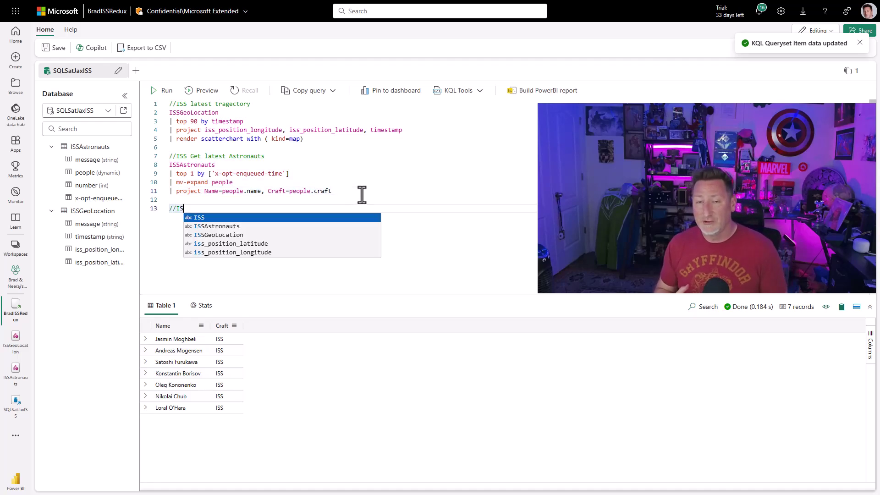
text(S latest trage)
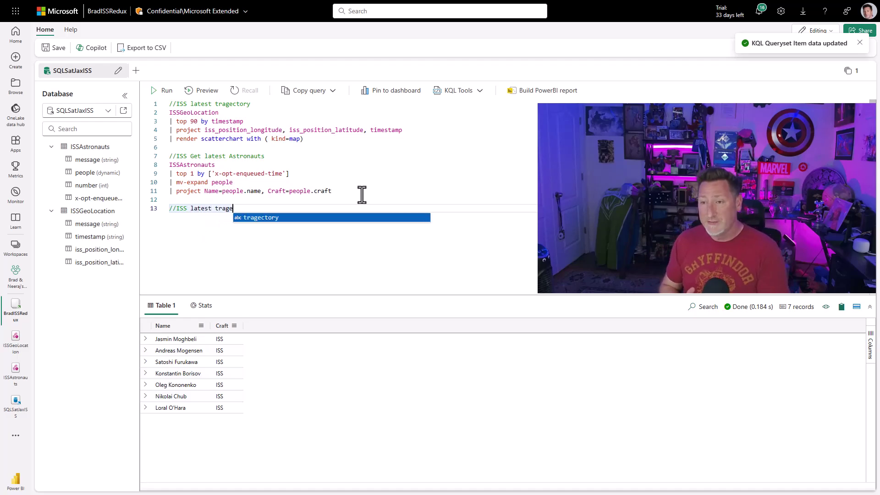
text(ctory over 90 minutes)
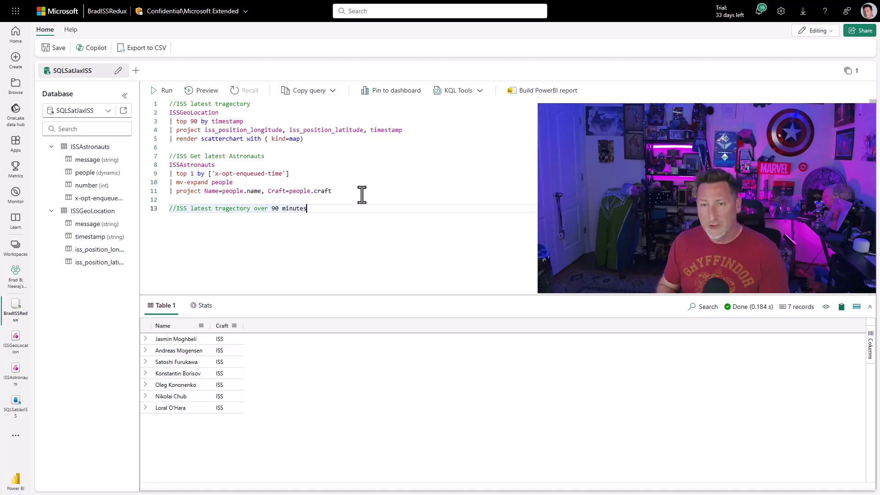
key(Return)
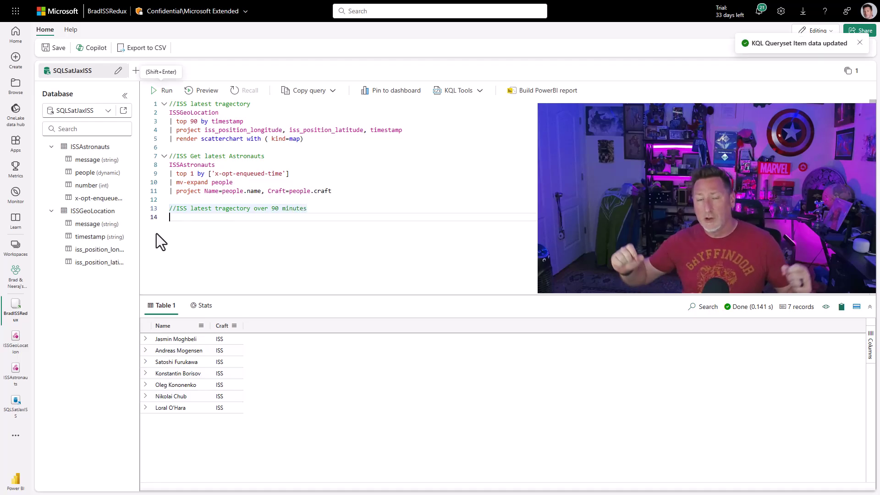
text(Iss)
key(Down)
key(Return)
key(Return)
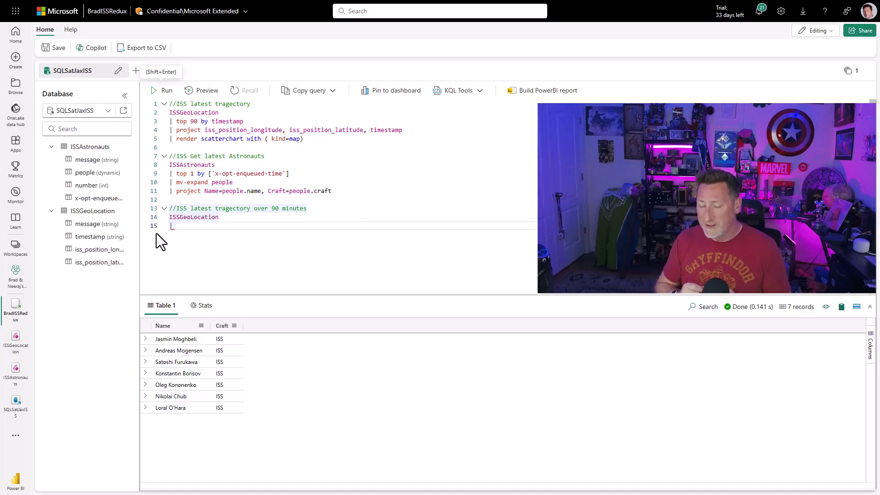
text(|  extend Timestam)
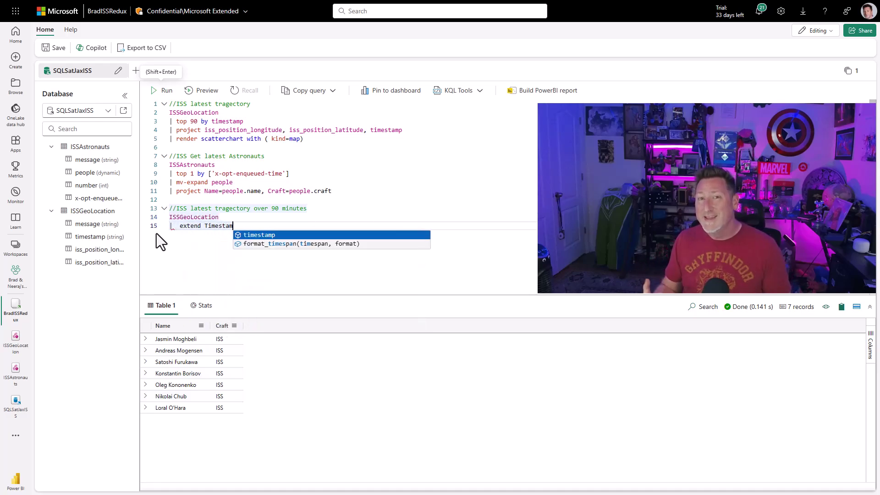
text(p = todat)
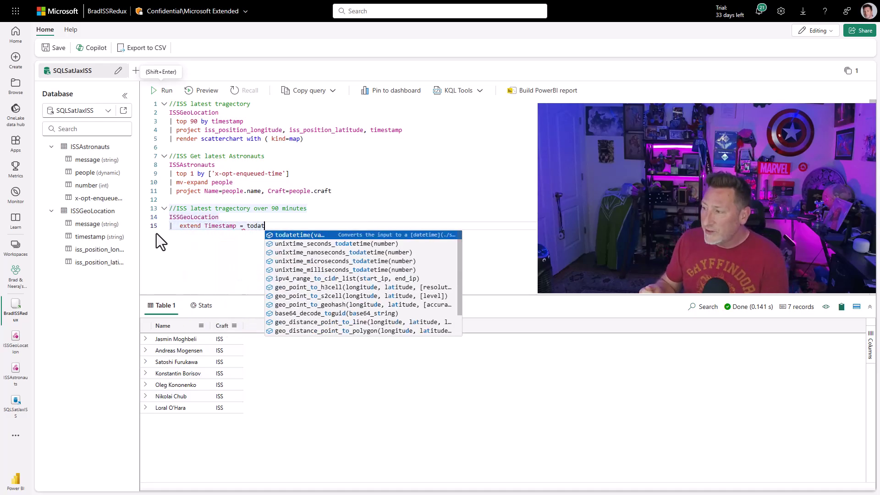
text(etime(timestamp))
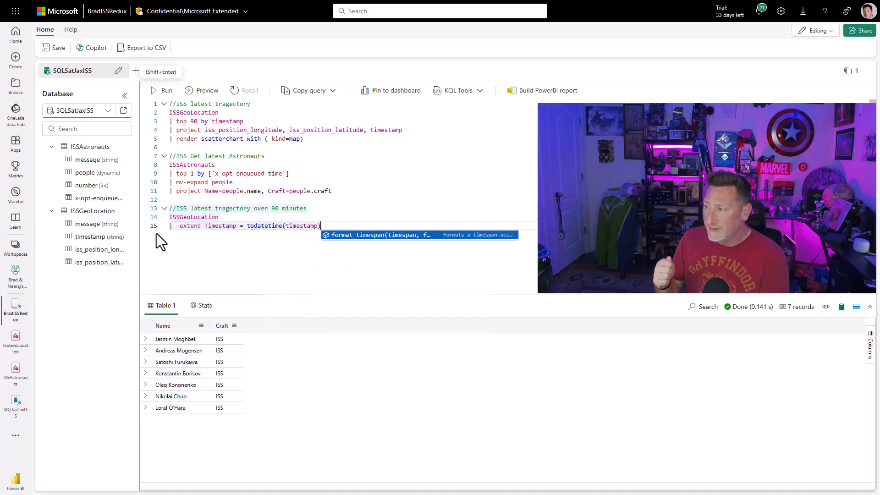
key(Tab)
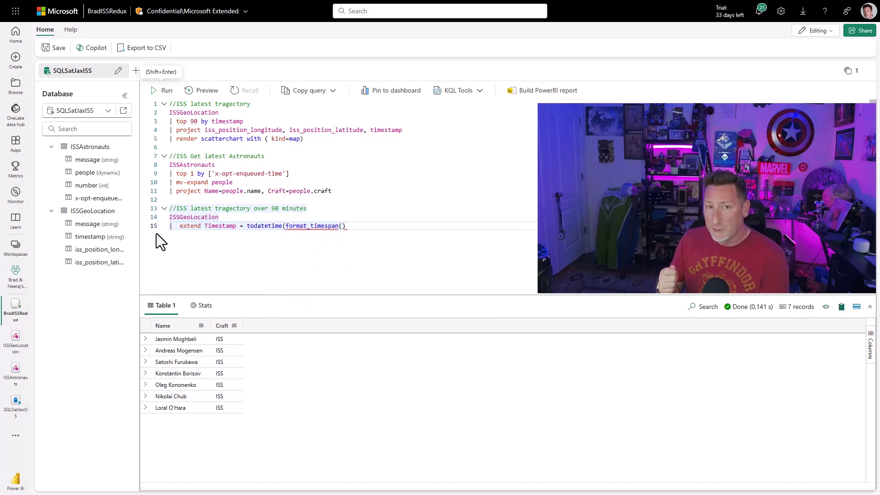
key(ctrl+z)
key(Return)
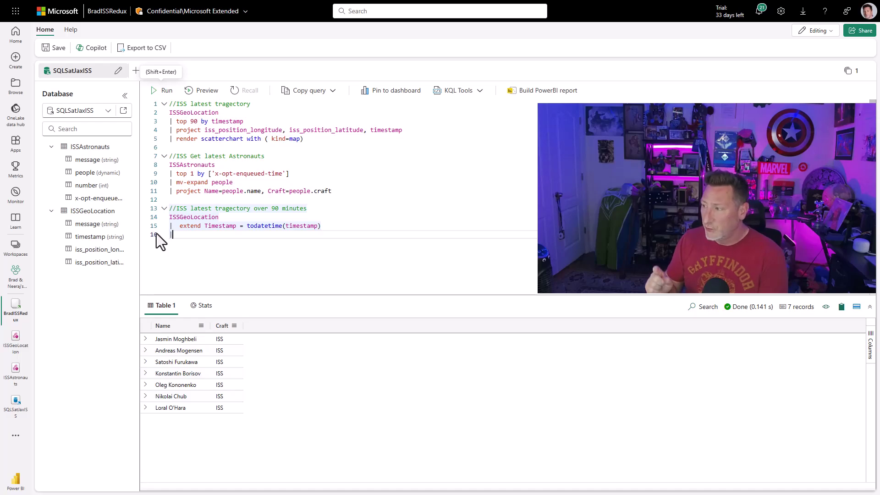
Step: Filter to Timestamp > ago(90m) and project longitude, latitude and Timestamp
text(| where Time)
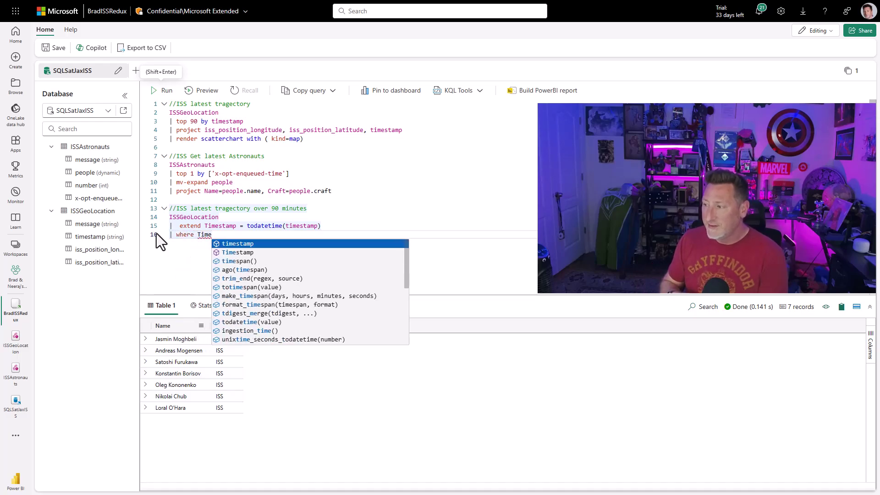
text(stamp > ago)
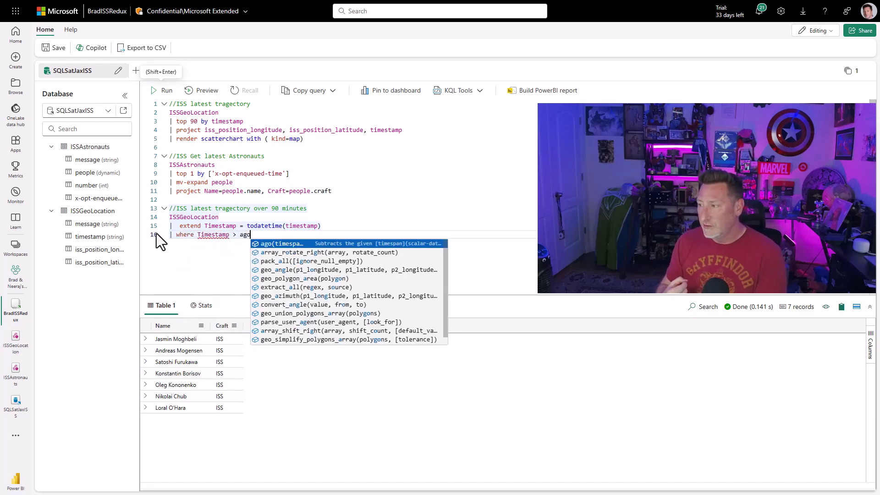
text((90m))
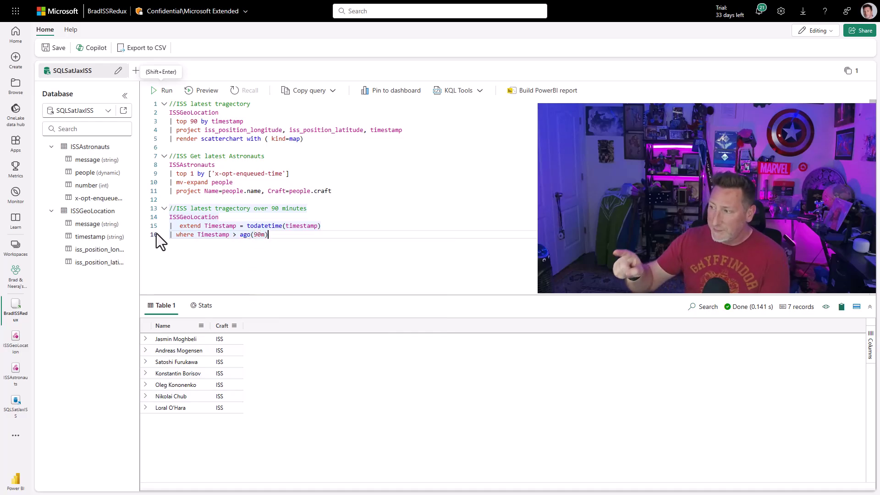
key(Return)
text(project iss)
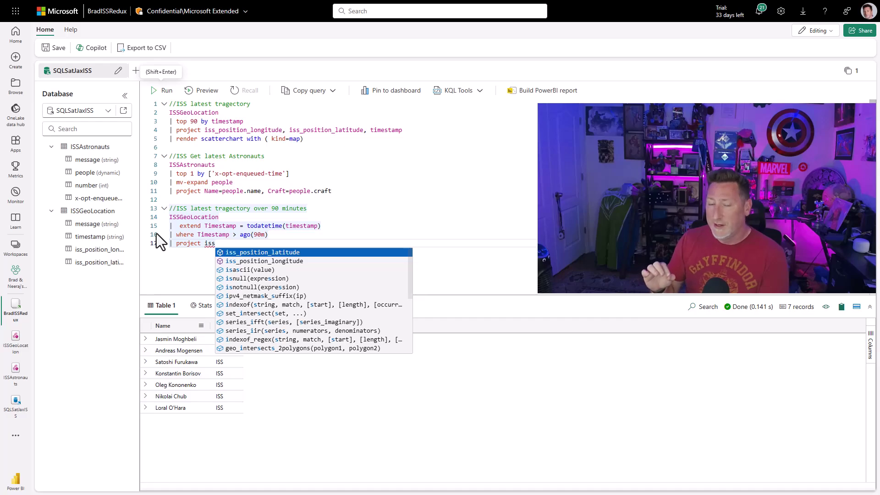
key(Down)
key(Tab)
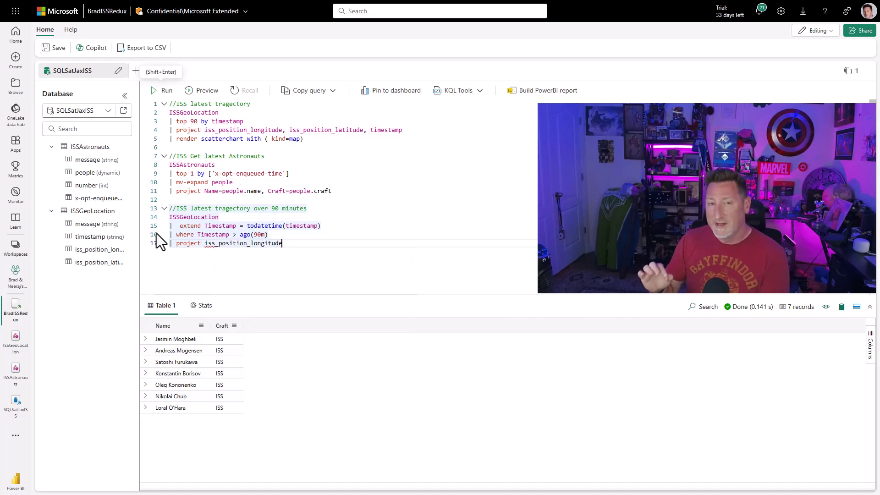
text(, iss)
key(Tab)
text(, Timestamp)
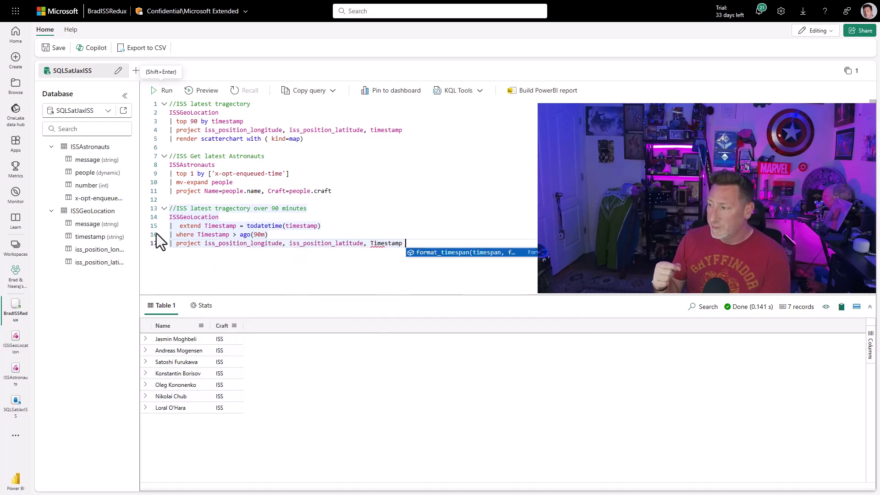
key(BackSpace)
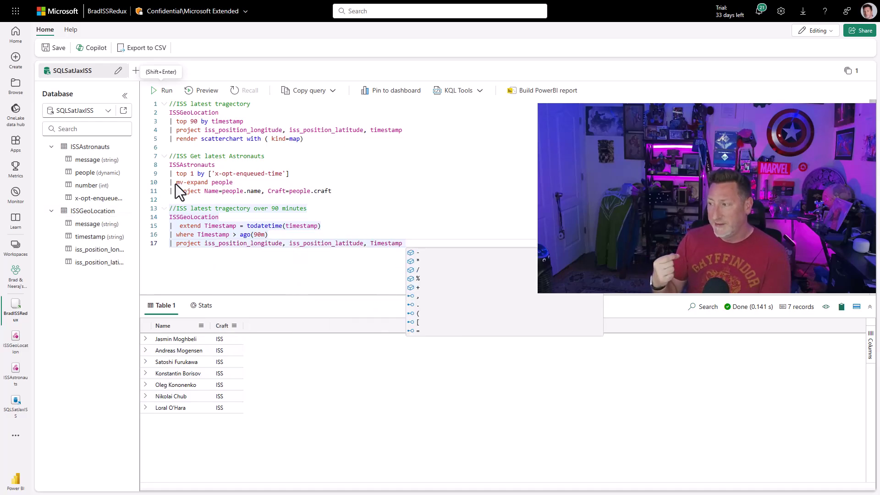
Step: Run the selected 90-minute query, returning 196 records, and copy the block
drag(404, 243, 170, 216)
click(162, 90)
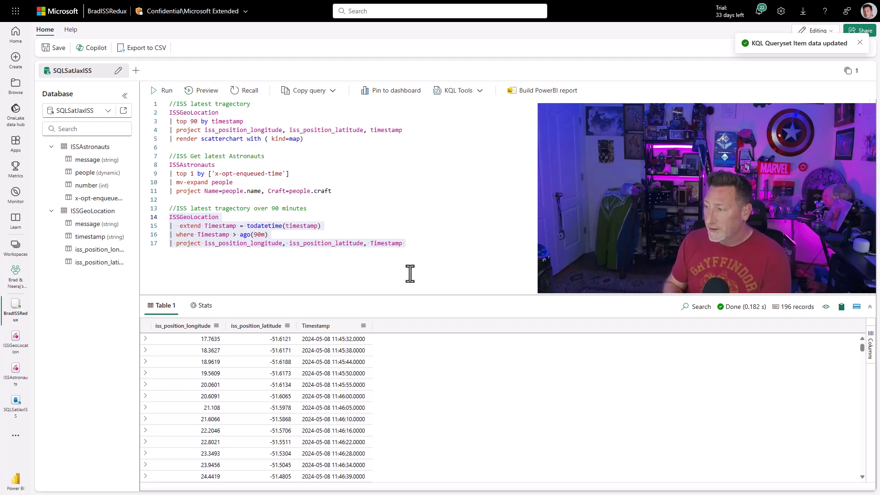
click(423, 243)
key(Return)
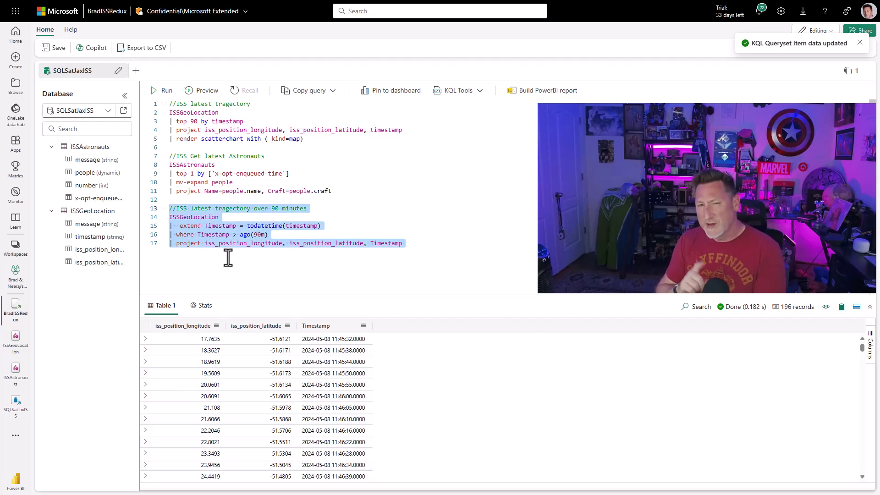
key(Return)
Step: Paste a copy of the 90-minute query, add 'with map' and a scatterchart map render, then run it
text(//ISS latest tragectory over 90 minutes ISSGeoLocation |  extend Timestamp = todatetime(timestamp) | where Timestamp > ago(90m) | project iss_position_longitude, iss_position_latitude, Timestamp)
click(346, 249)
text(with map)
click(440, 280)
key(Return)
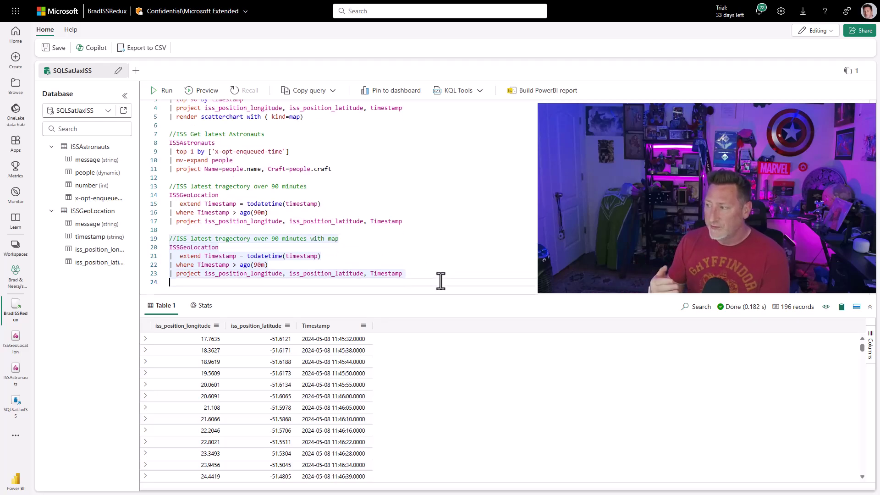
text(| re)
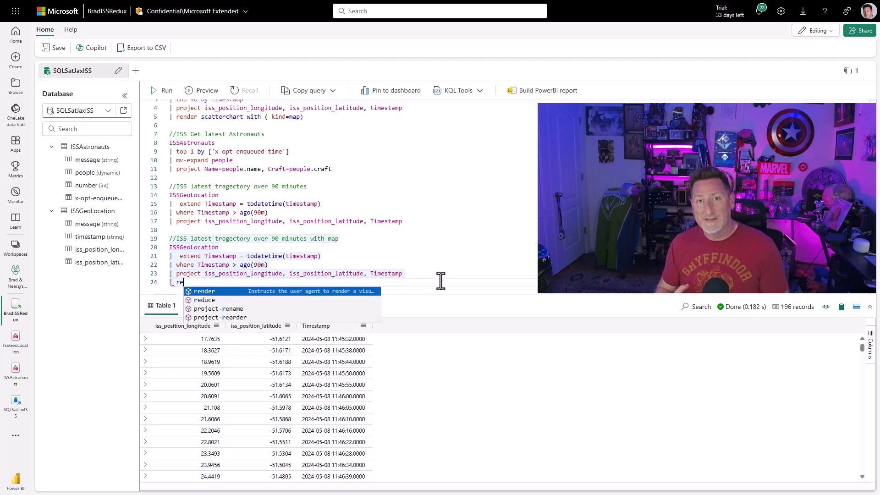
text(nder scatterchart)
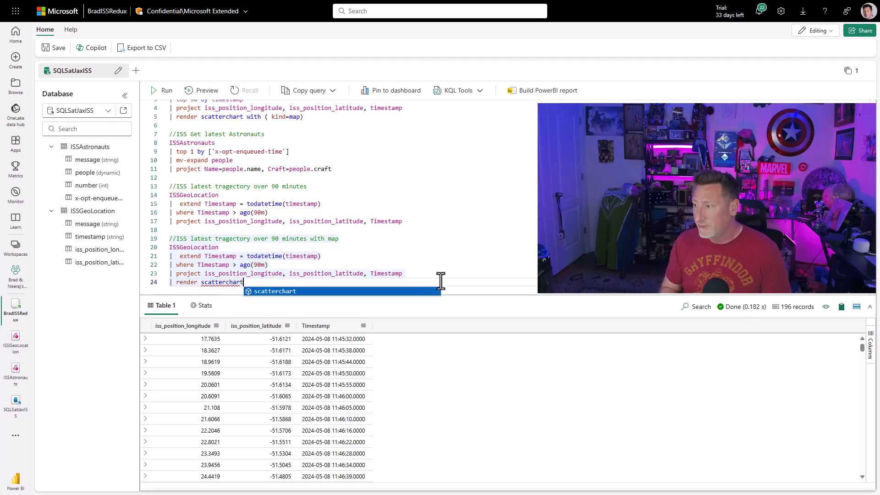
text( with (kind=map)
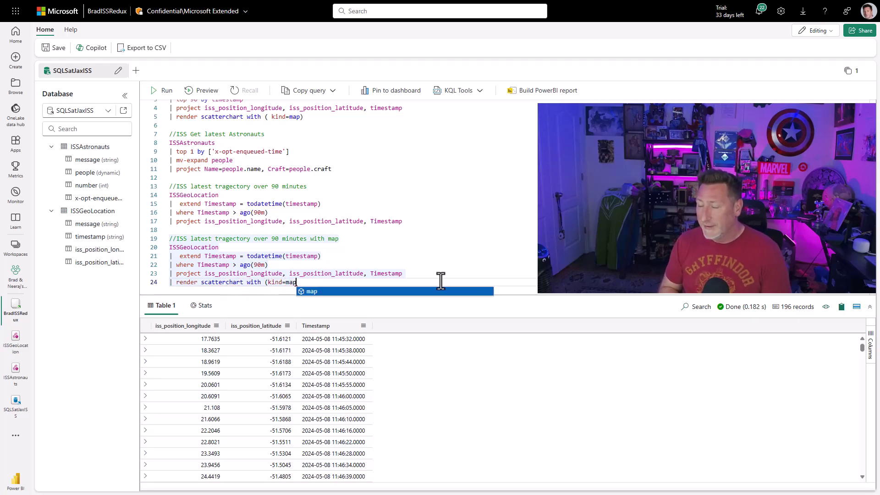
drag(440, 281, 158, 247)
click(162, 90)
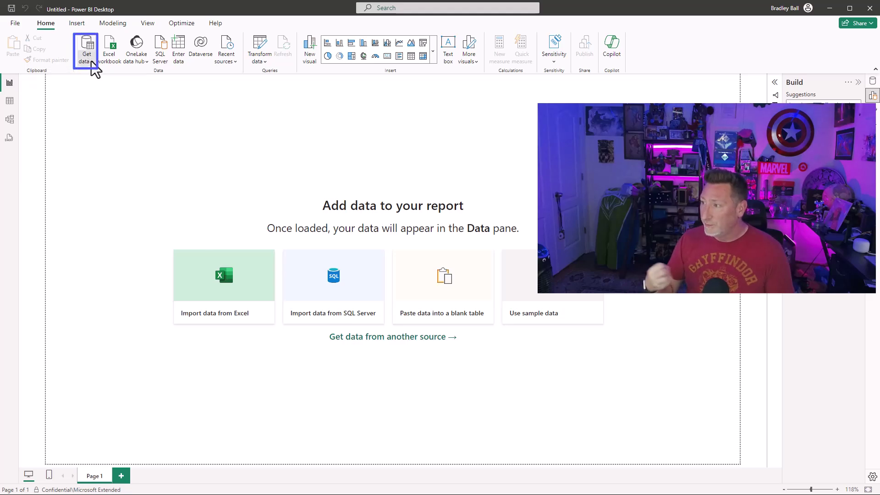
Step: Connect to Azure Data Explorer (Kusto) with the cluster URL, SQLSatJaxISS database and map query via DirectQuery
click(225, 120)
click(161, 257)
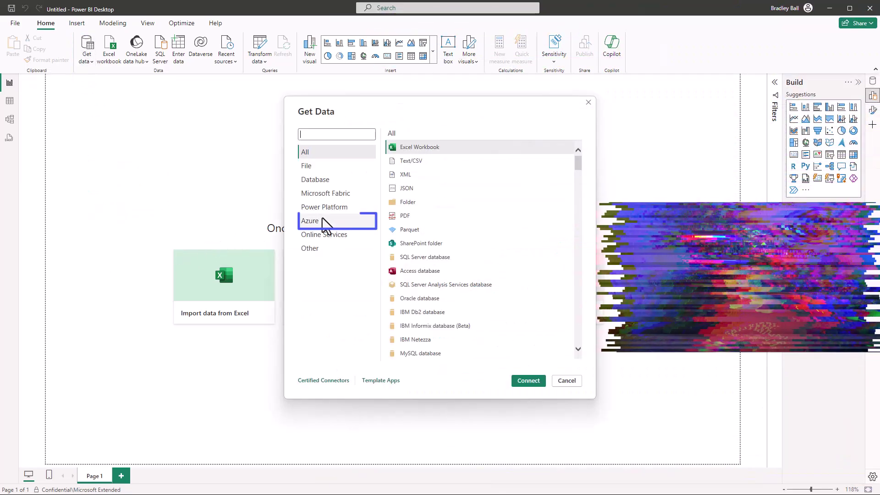
click(360, 221)
click(472, 246)
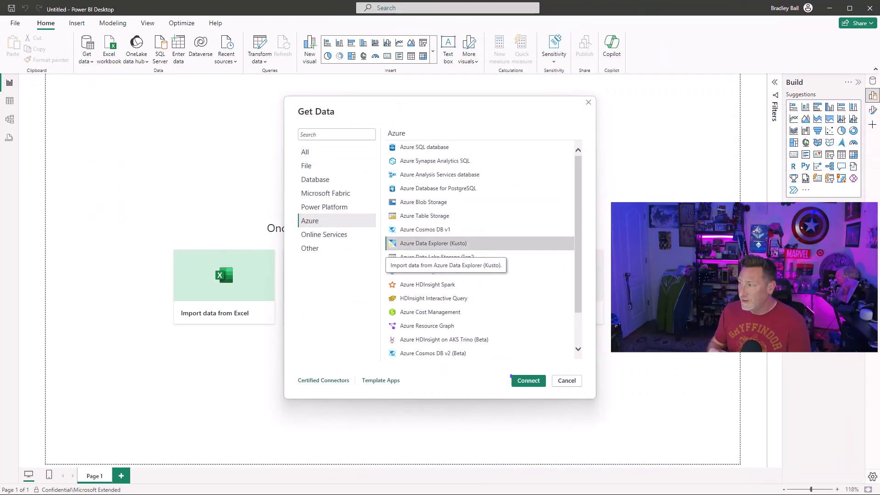
click(529, 381)
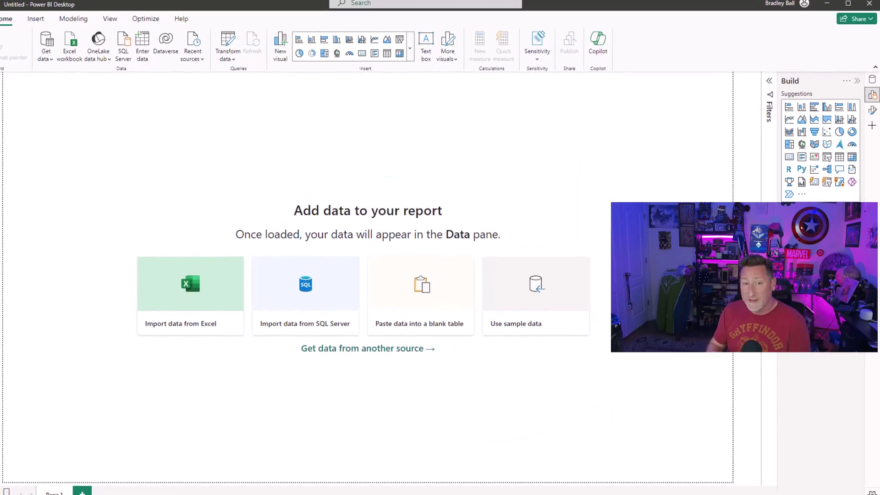
text(https://trd-w2t19d2ney5j4t7qzg.z6.kusto.fabric.microsoft.com)
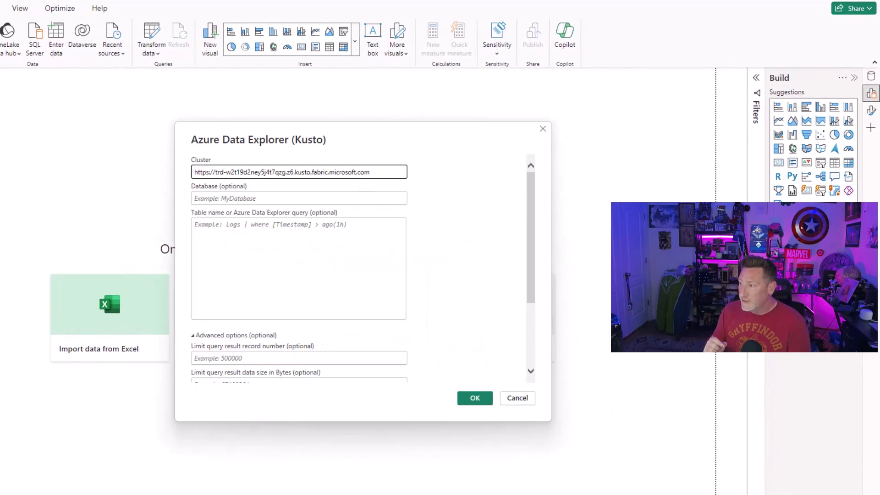
click(297, 198)
text(SQLSatJaxISS)
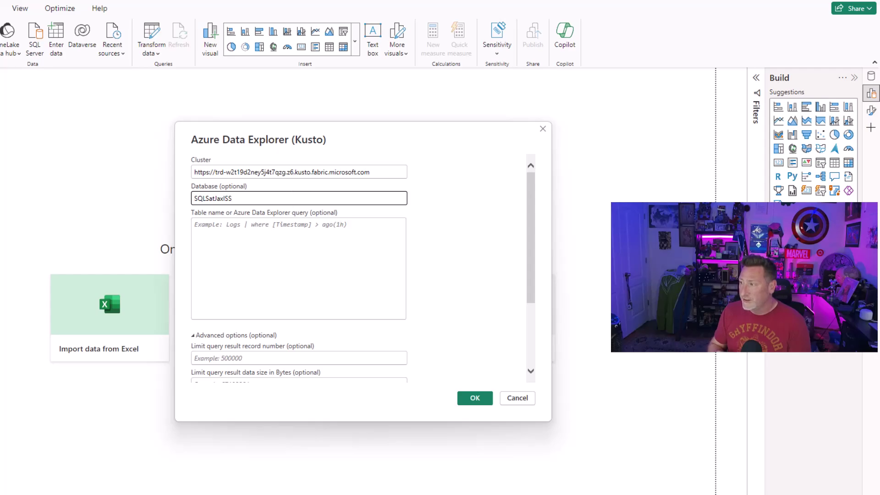
click(299, 253)
key(ctrl+v)
scroll(527, 288, down, 5)
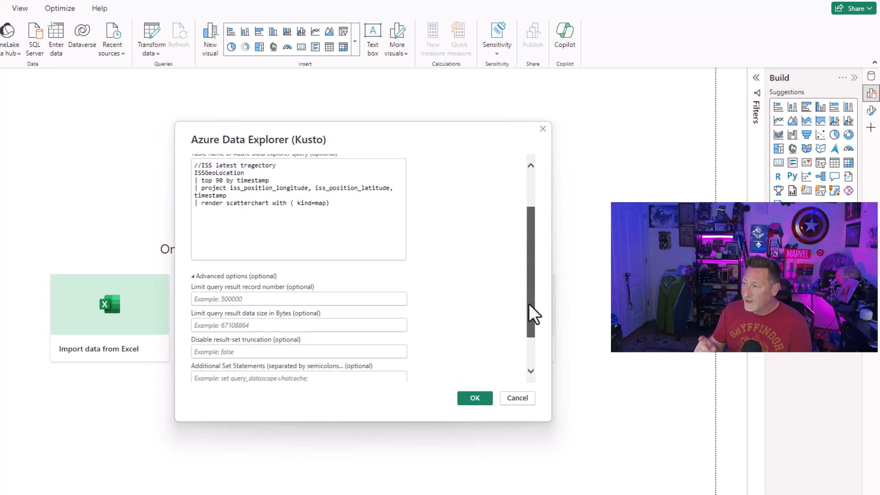
click(480, 403)
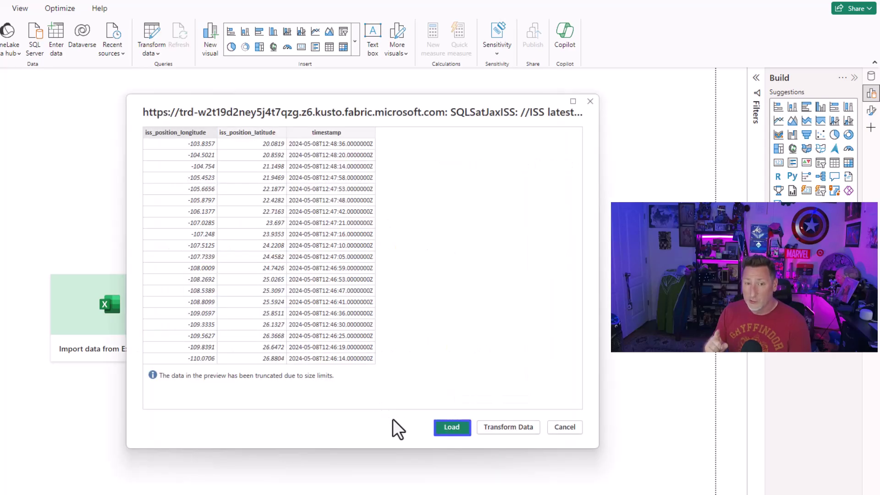
Step: Load the data into Power Query Editor and rename Query1 to 'ISS Location'
click(452, 427)
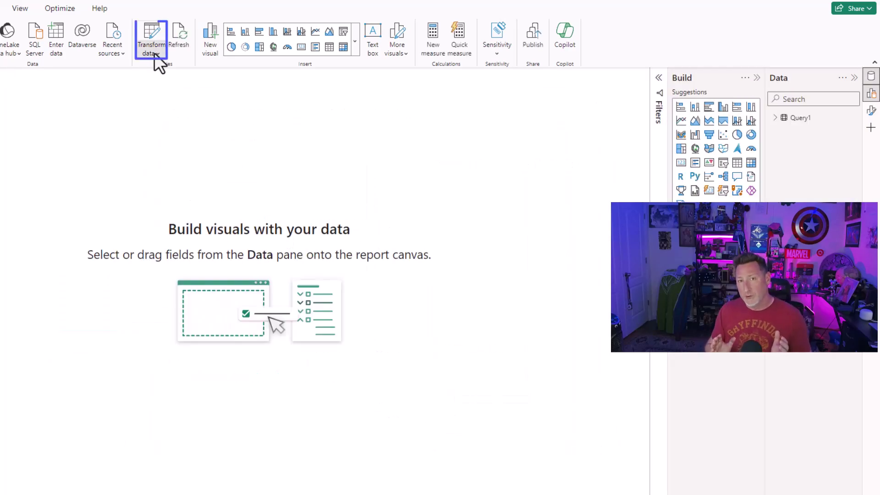
click(154, 53)
click(161, 71)
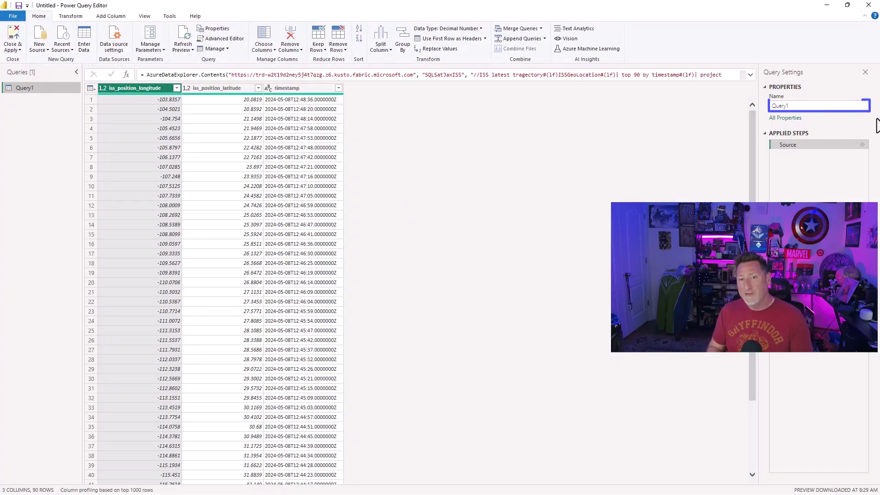
double_click(796, 105)
text(ISS)
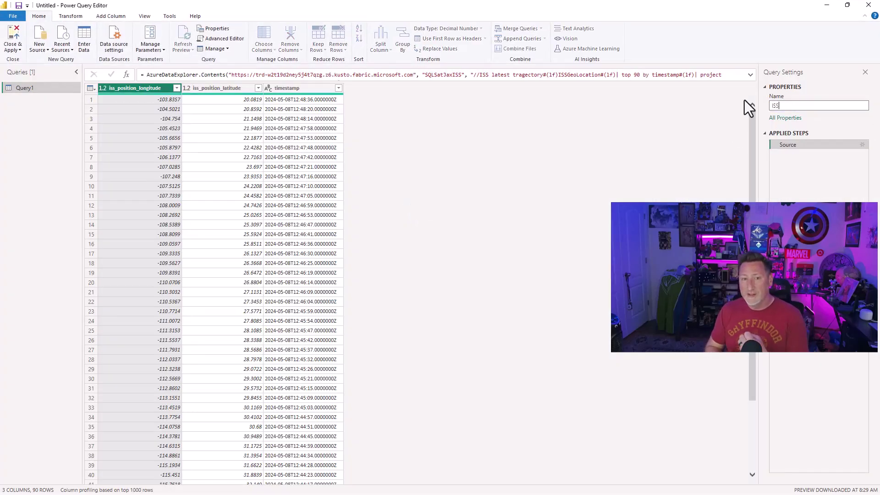
text( Location)
key(Return)
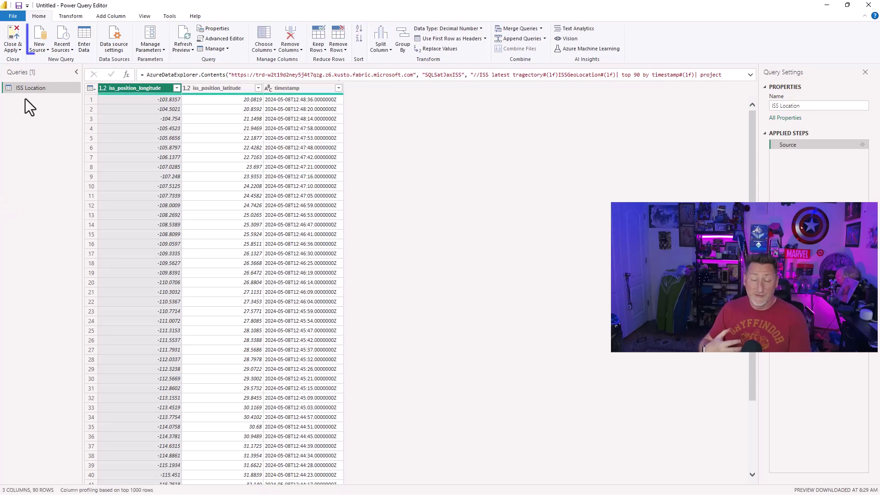
click(40, 45)
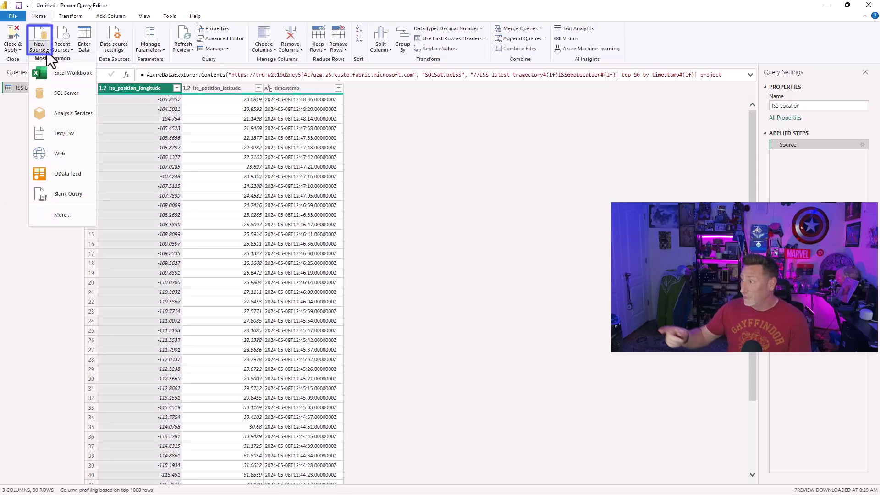
Step: Connect a new Kusto source with the SQLSatJaxISS database and the astronauts query
click(41, 224)
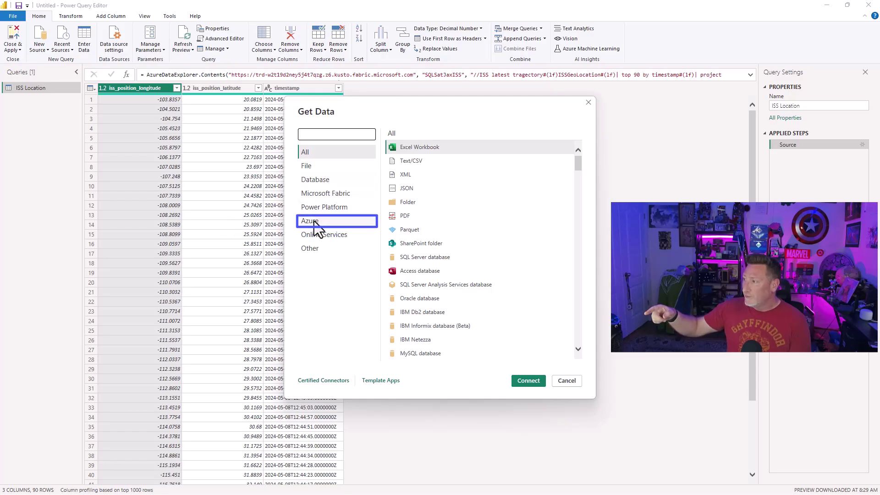
click(314, 225)
click(463, 243)
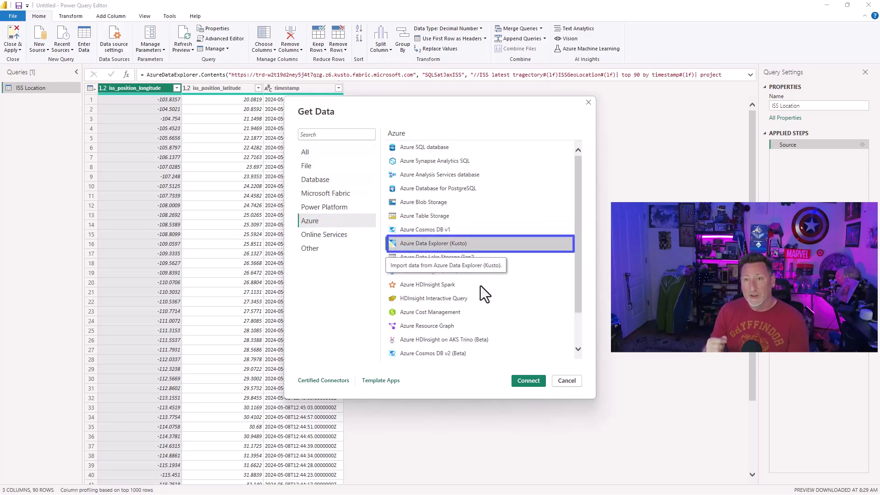
click(527, 381)
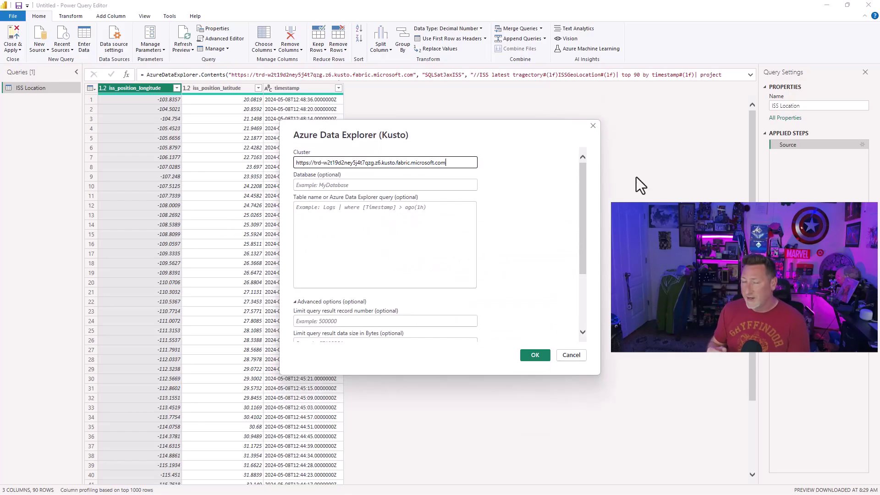
click(446, 185)
text(SQLSatJaxISS)
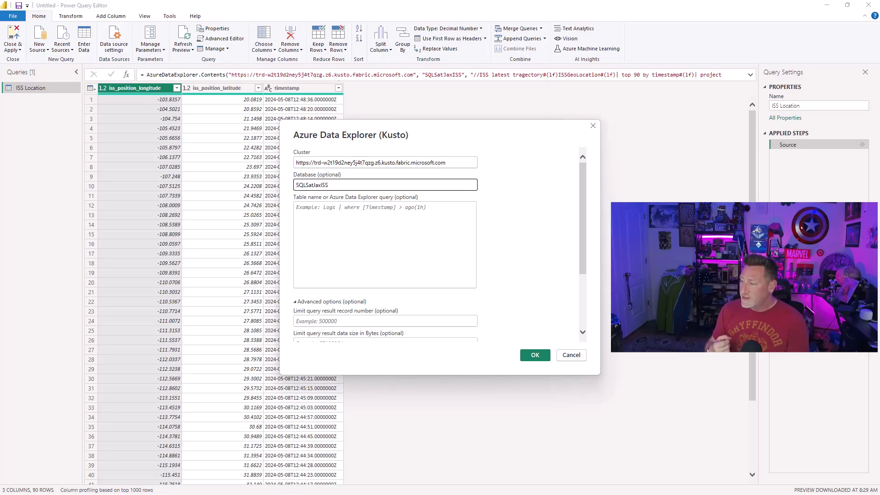
click(372, 236)
key(ctrl+v)
scroll(591, 234, down, 5)
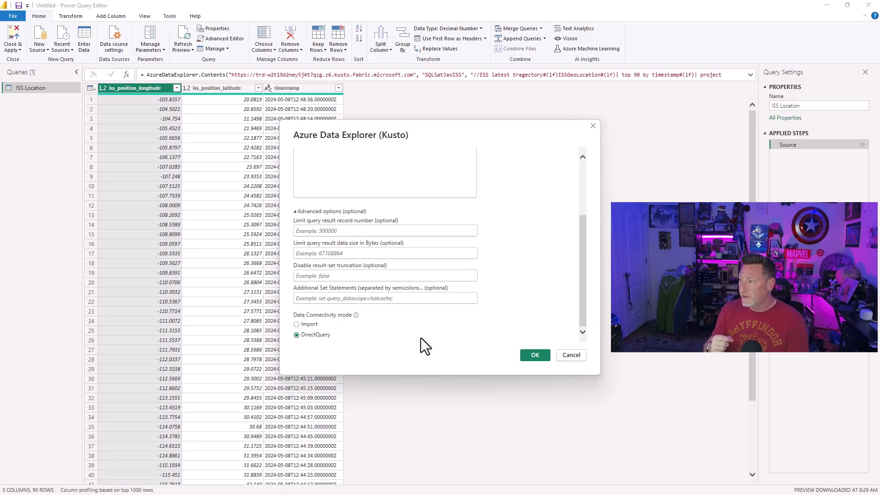
click(535, 356)
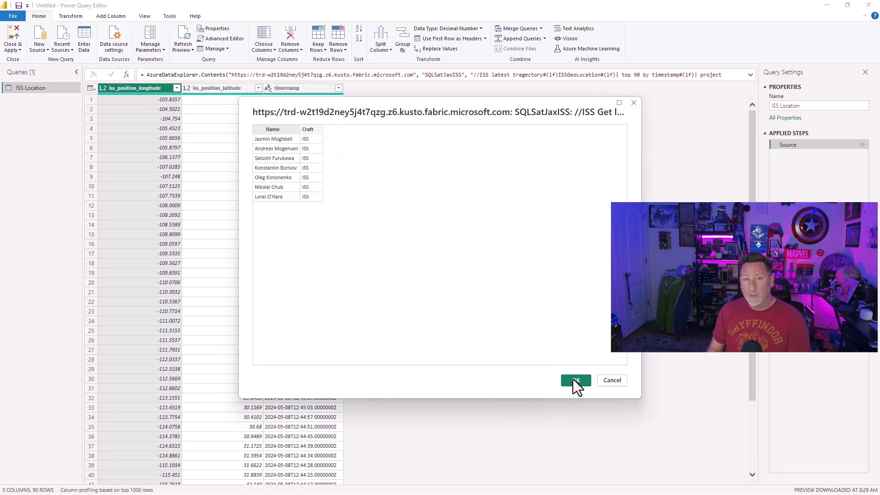
Step: Load the astronauts preview and rename the query to 'ISS Astronauts'
click(576, 380)
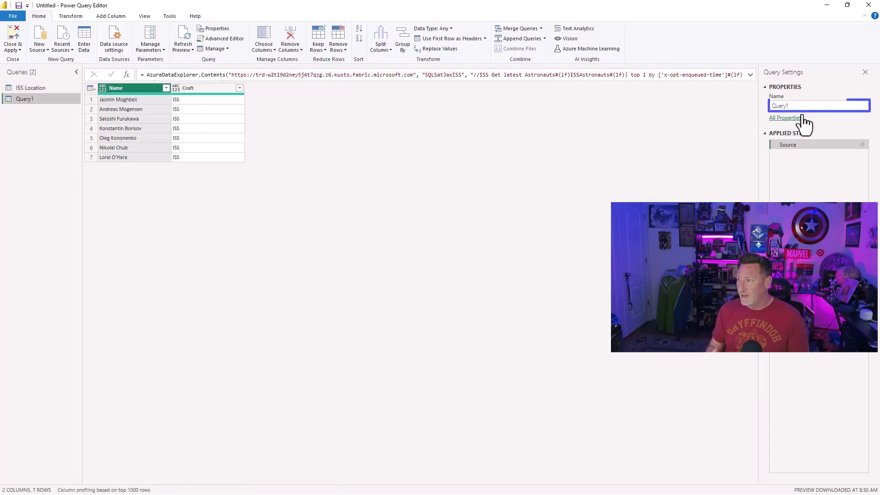
text(ISS Astr)
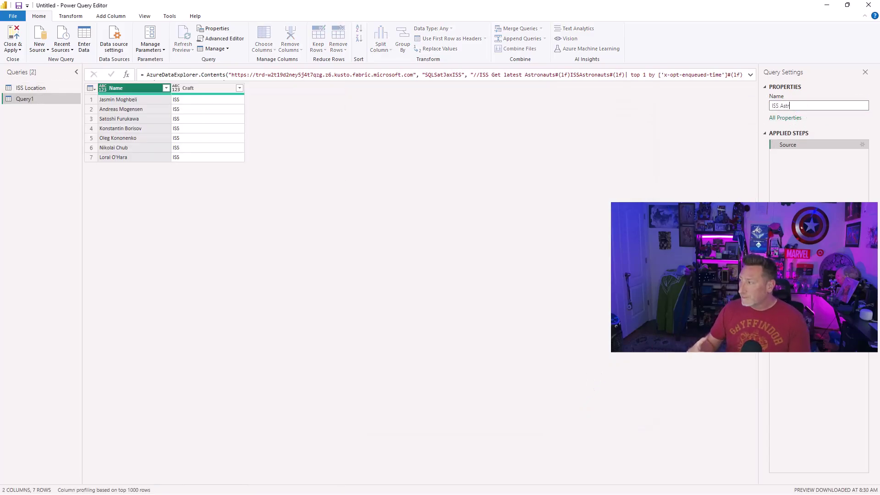
text(onauts)
key(Return)
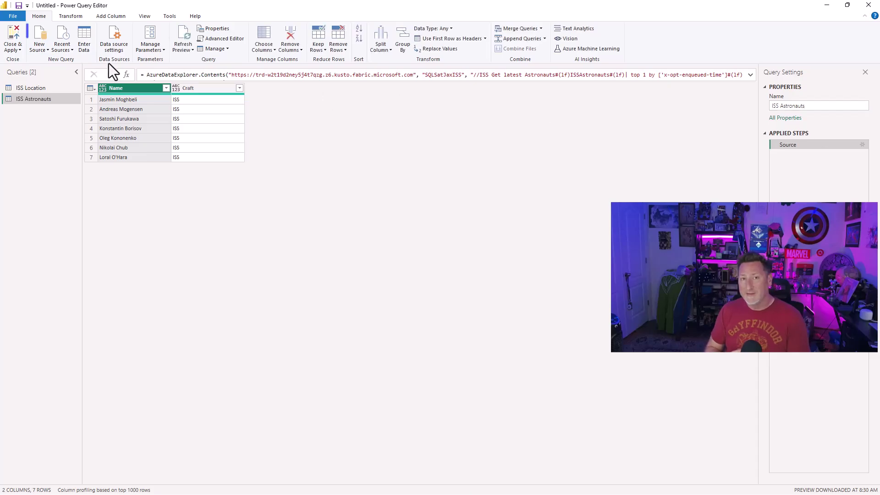
Step: Connect a new Kusto source with the cluster URL, SQLSatJaxISS database and 90-minute trajectory query
click(48, 50)
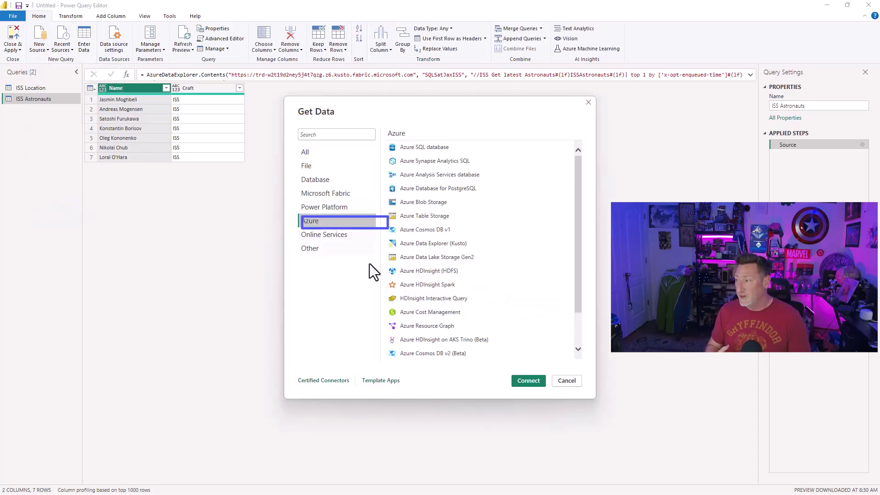
click(464, 246)
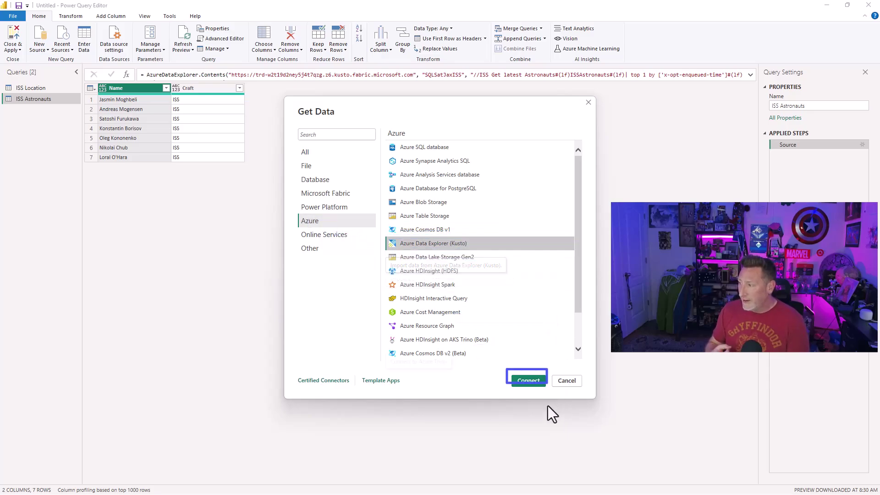
click(538, 383)
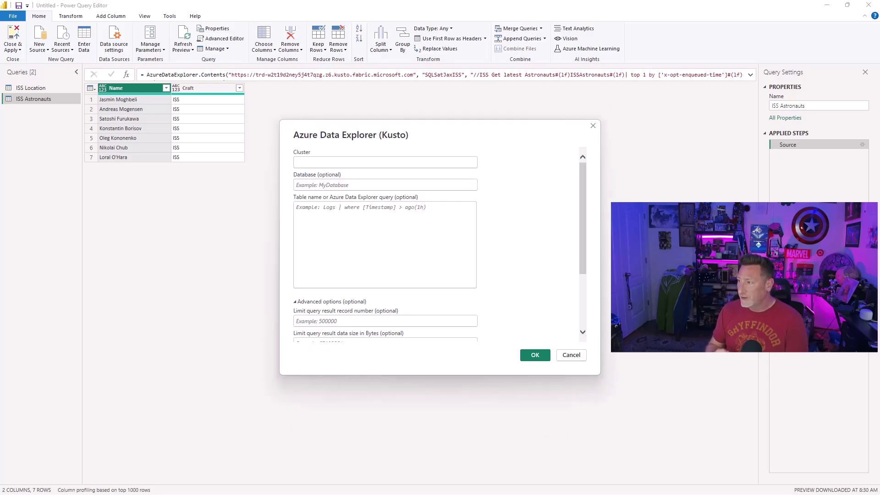
text(https://trd-w2t19d2ney5j4t7qzg.z6.kusto.fabric.microsoft.com)
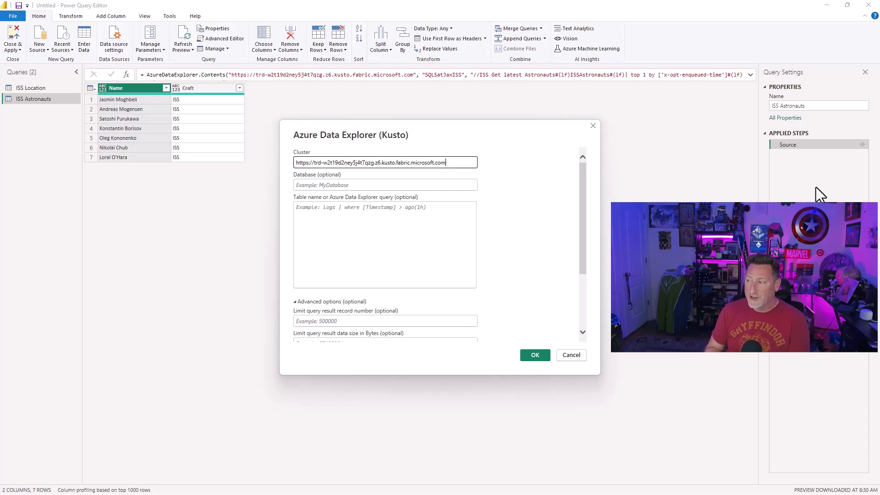
click(395, 186)
text(SQLSatJaxISS)
click(419, 231)
key(ctrl+v)
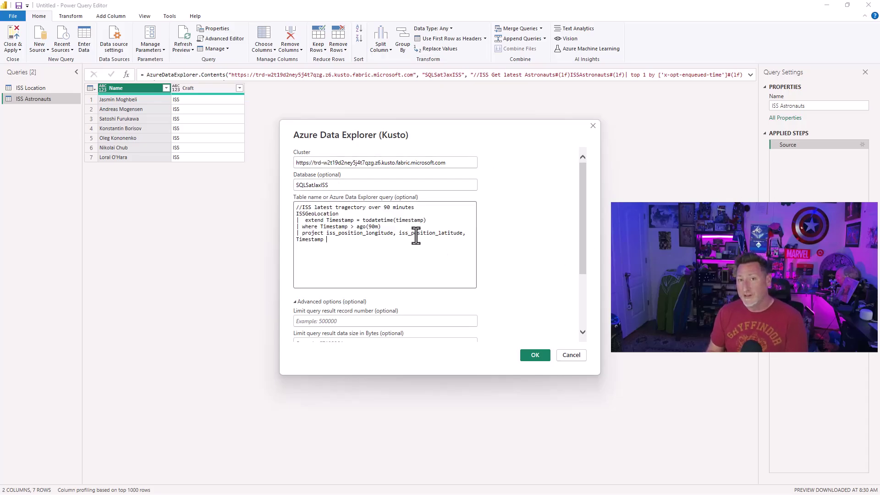
drag(580, 237, 584, 308)
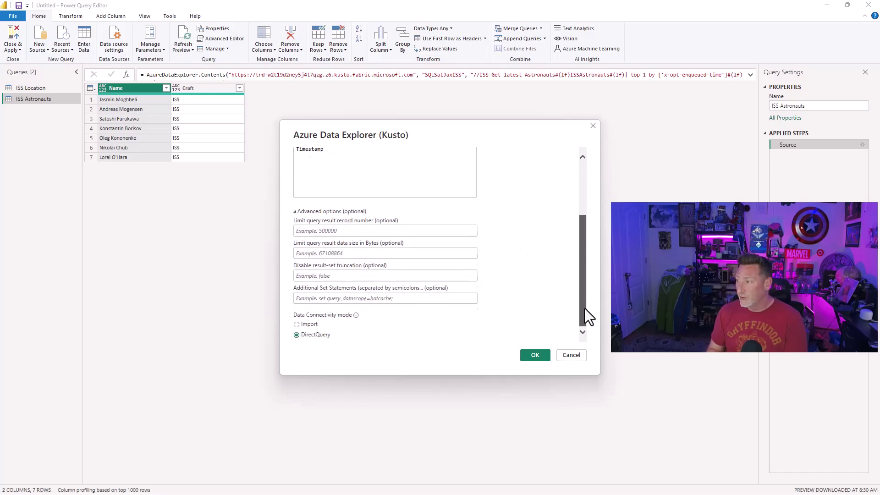
click(534, 356)
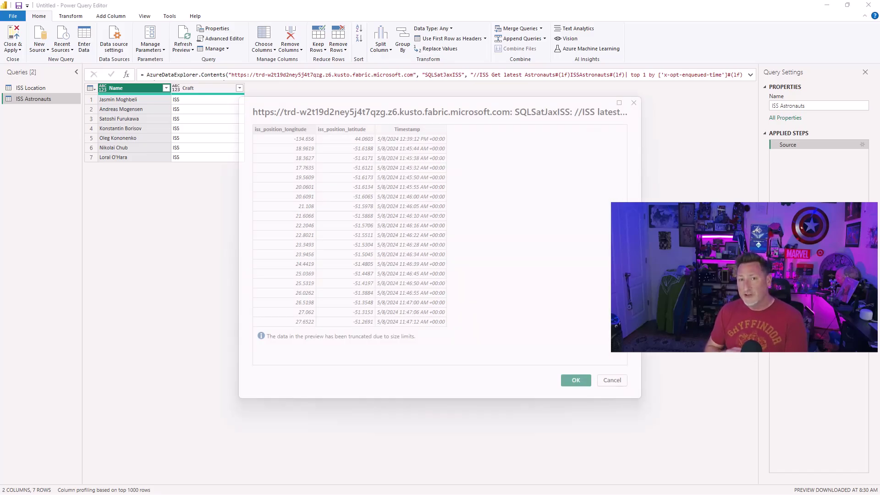
Step: Load the preview and rename the query to 'ISS Location over 90 minutes'
click(576, 391)
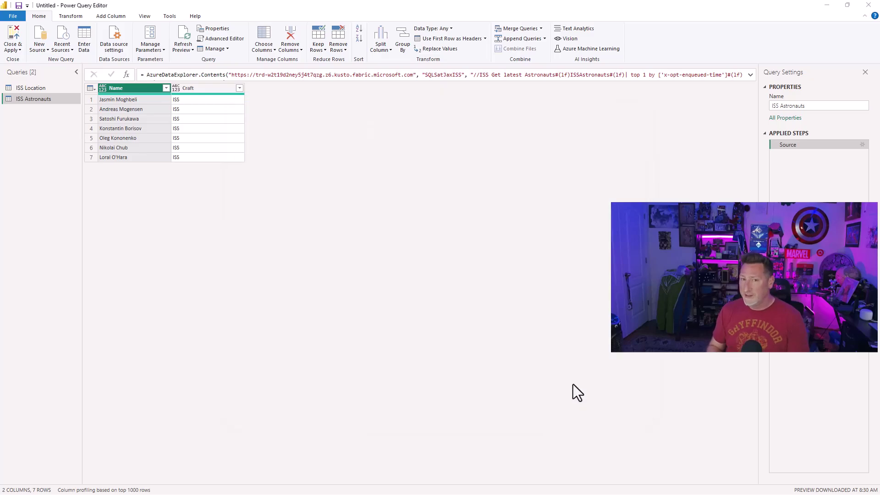
double_click(812, 105)
text(ISS Location over 90 m)
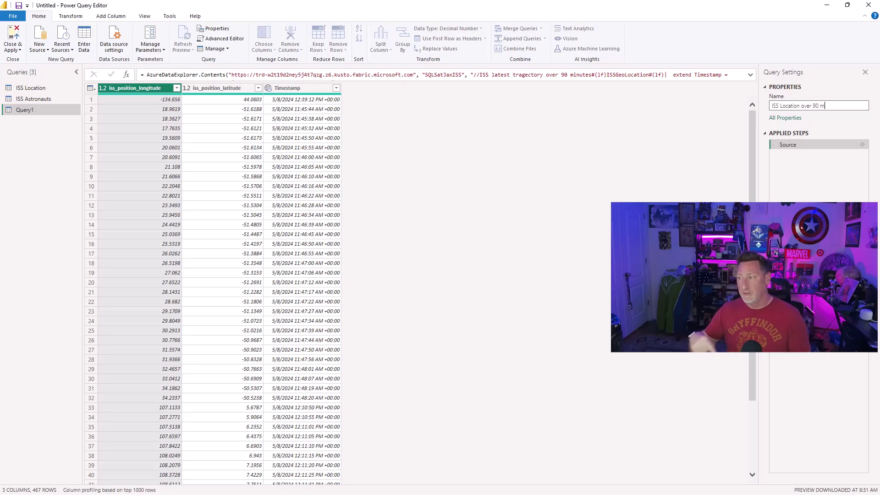
text(inutes)
key(Return)
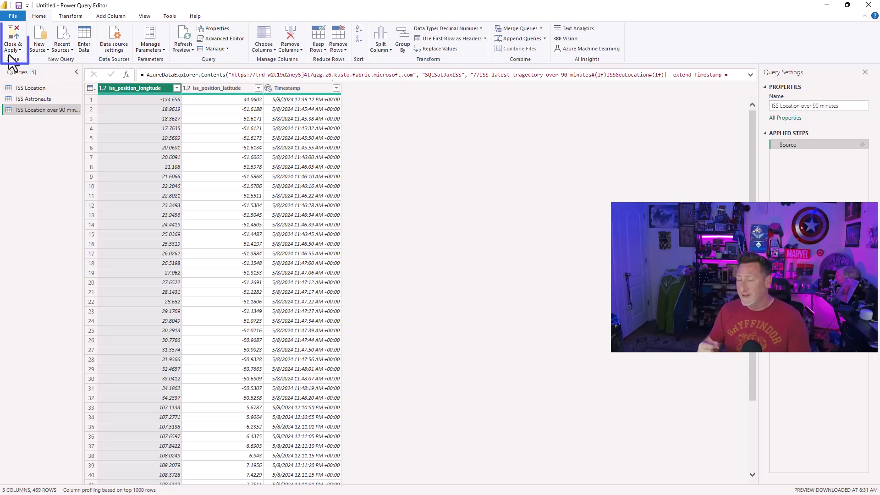
Step: Apply the queries and add a map visual enlarged across most of the report page
click(12, 62)
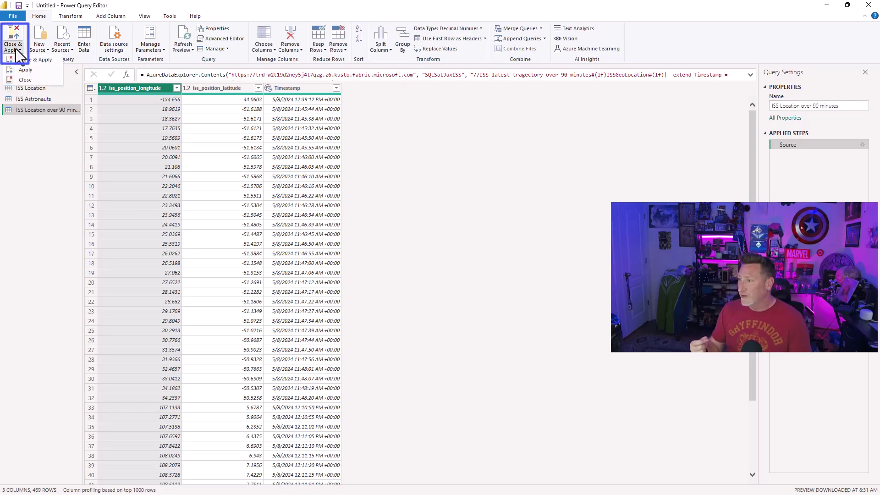
click(25, 69)
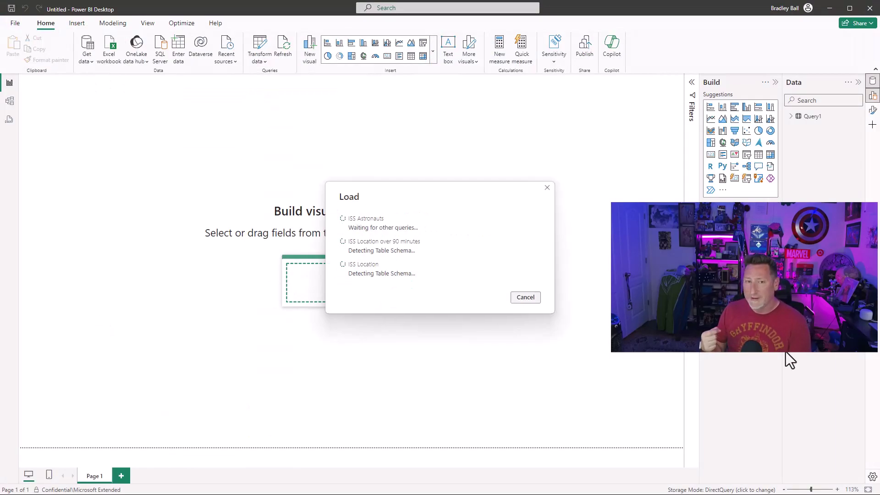
click(758, 143)
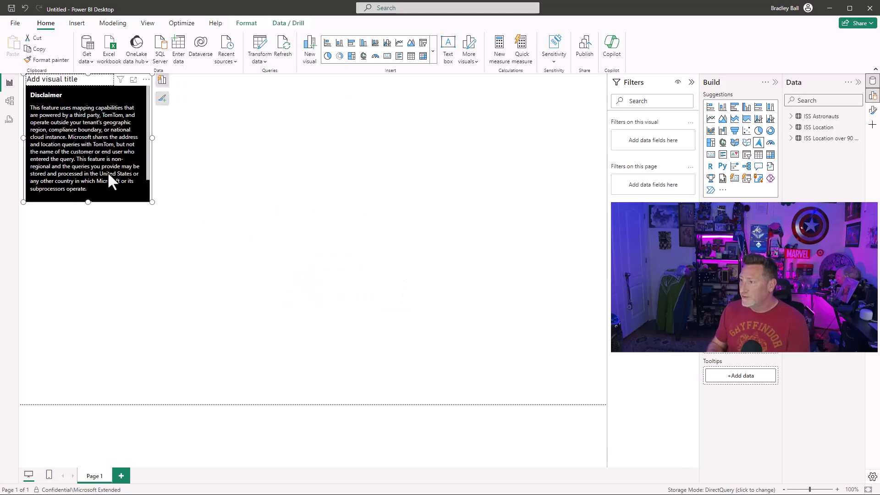
drag(192, 196, 151, 426)
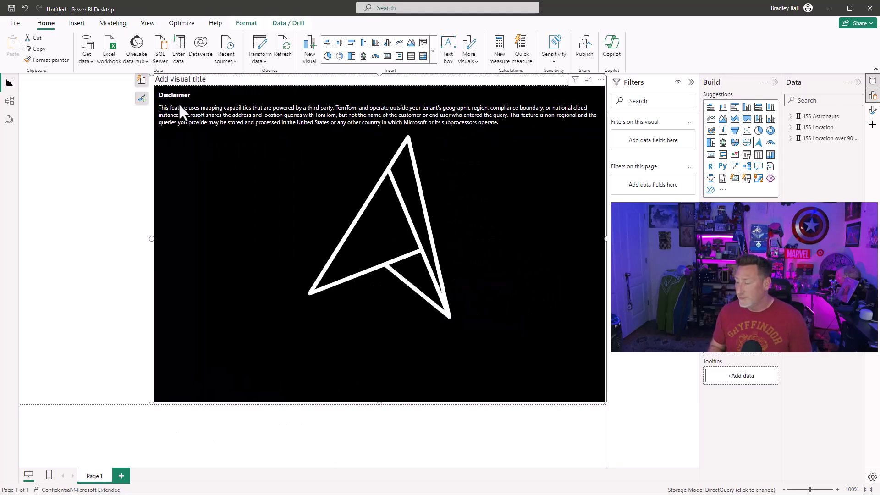
Step: Set the map's latitude and longitude to ISS Location's iss_position_latitude and iss_position_longitude
click(141, 79)
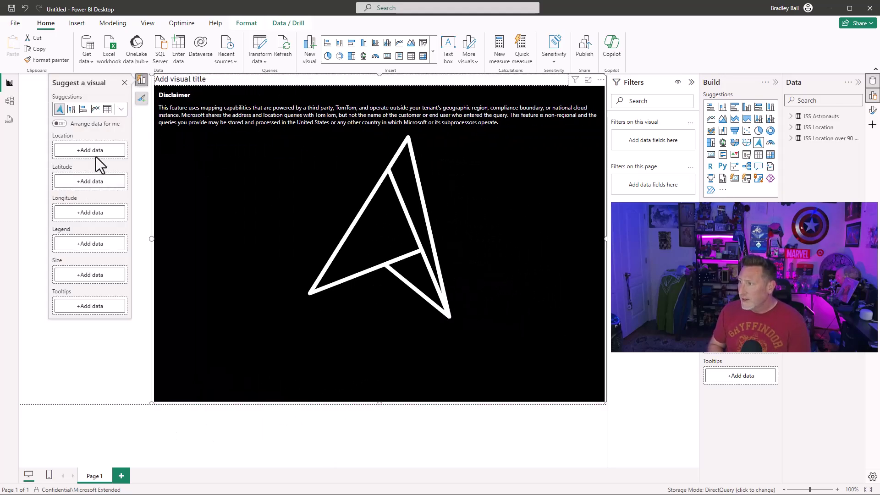
click(94, 182)
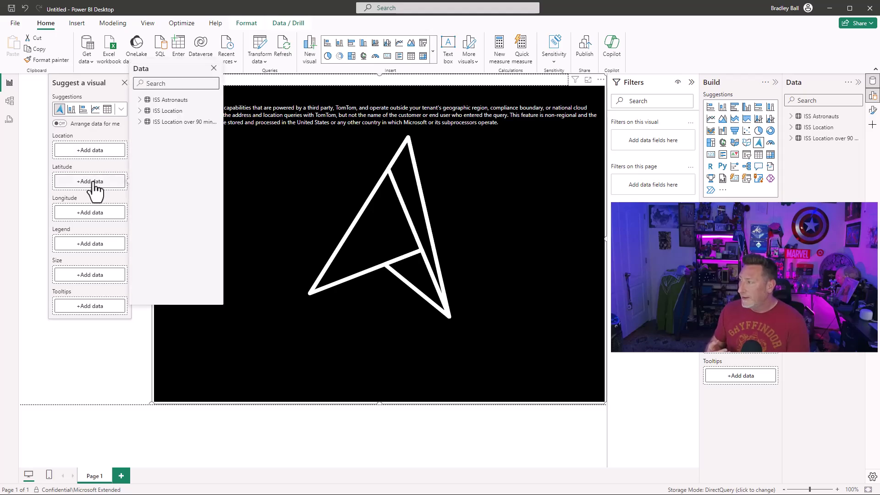
click(142, 111)
click(154, 122)
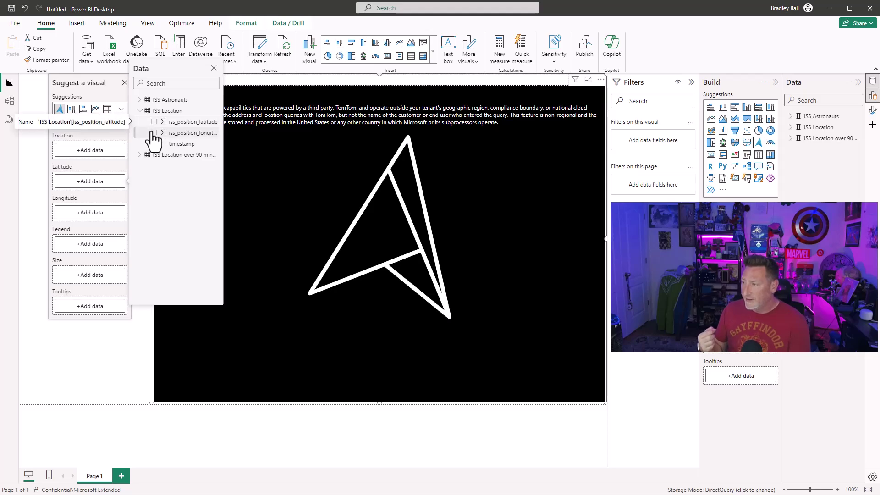
click(103, 212)
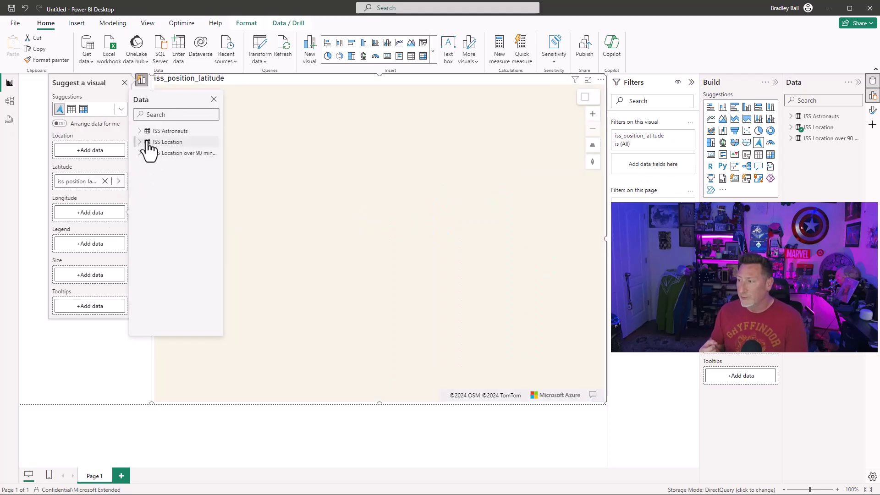
click(146, 142)
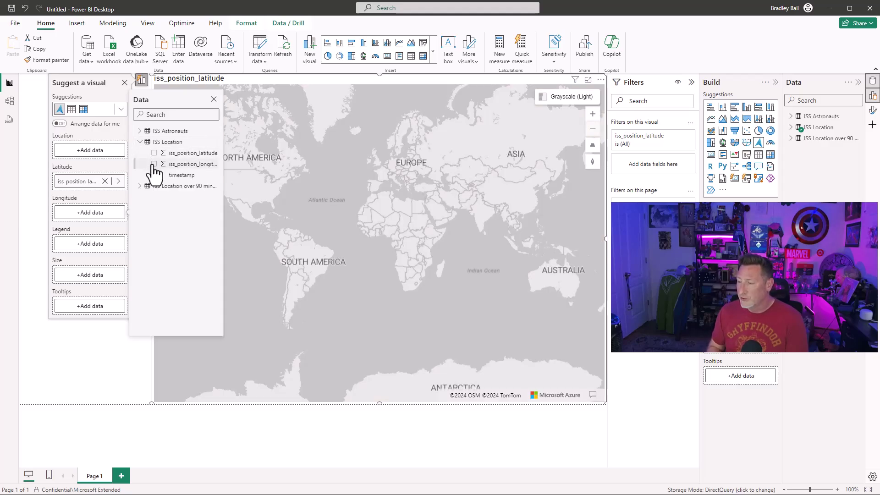
click(154, 165)
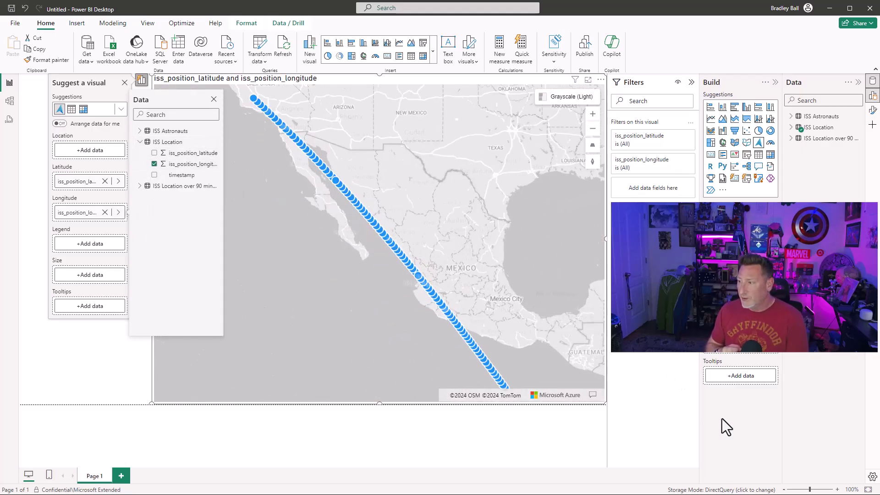
click(679, 429)
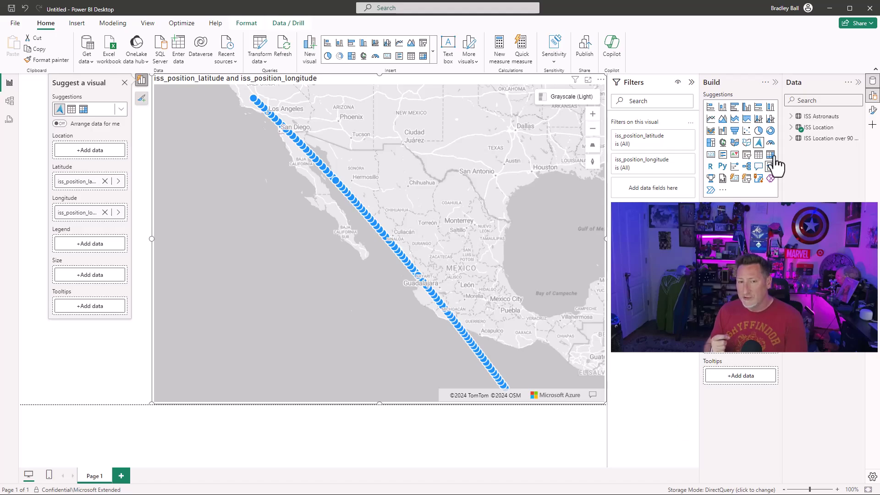
click(798, 128)
Step: Create a LastPoint measure in the ISS Location table from the pasted DAX
right_click(826, 130)
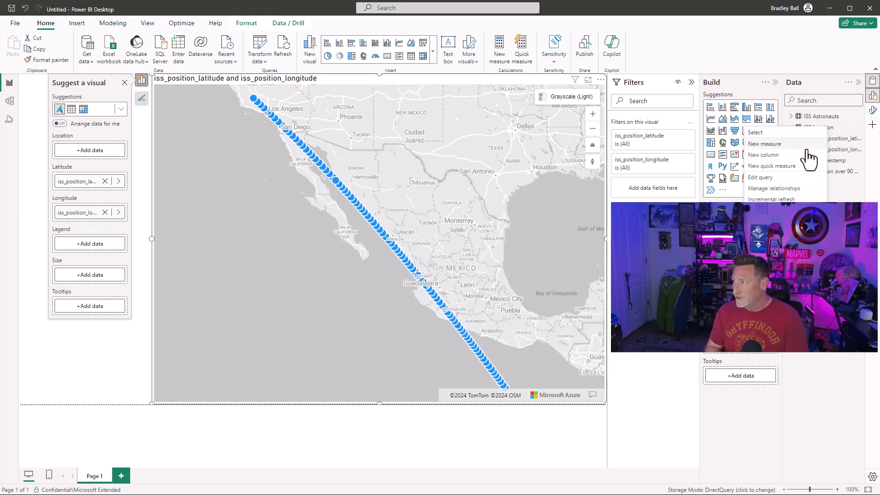
key(Escape)
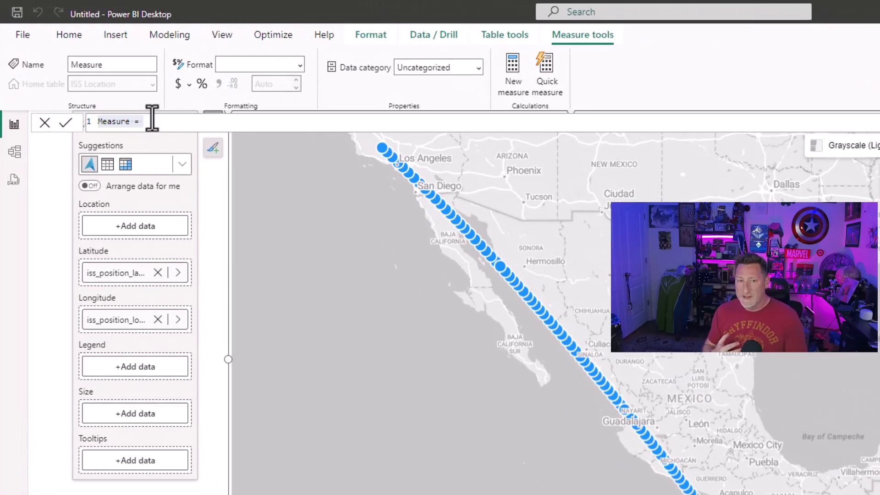
drag(152, 120, 58, 130)
text(LastPoint = var MaxDate=CALCULATE(max('ISS location'[Timestamp]),all('ISS location')) var IsMax = if(max('ISS location'[Timestamp])=MaxDate,1.25,1) return IsMax)
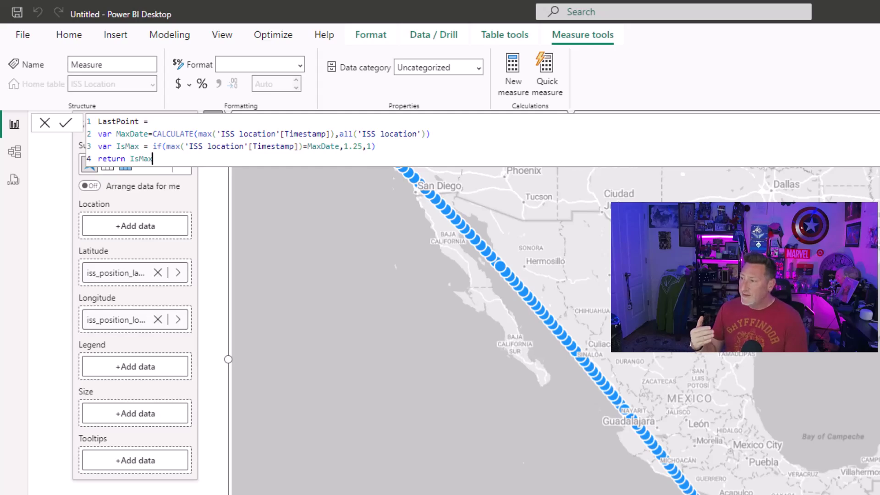
key(Return)
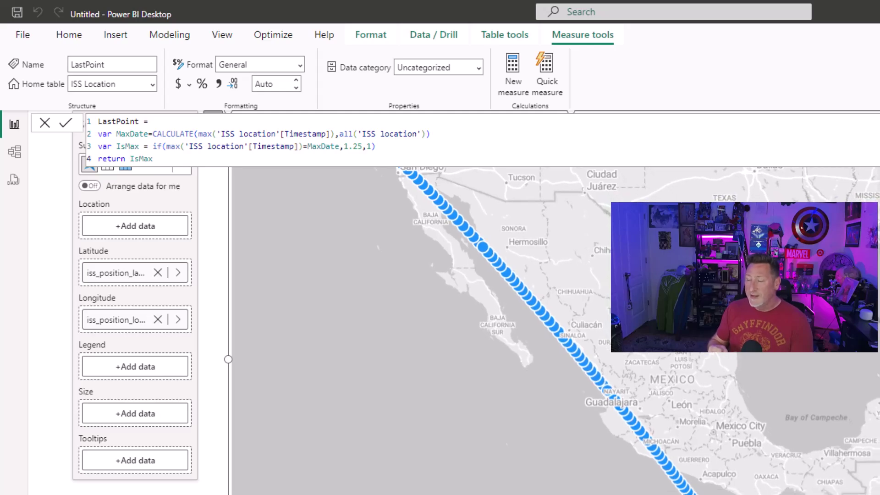
click(819, 127)
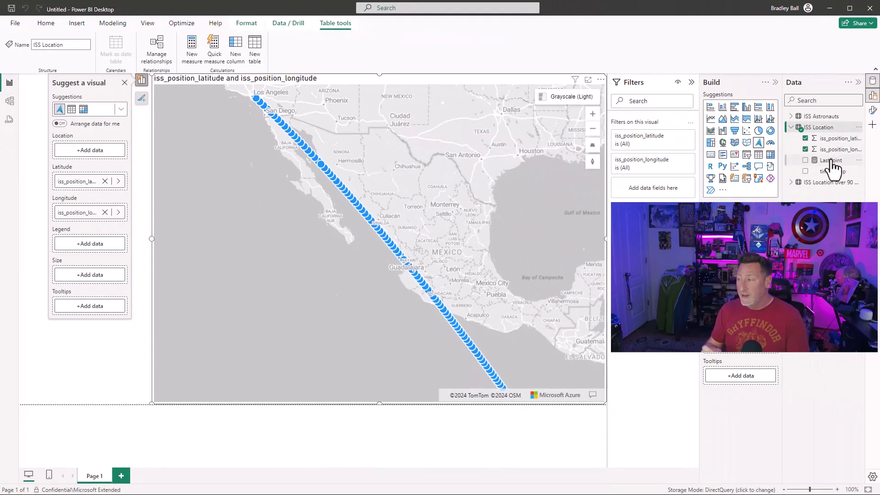
Step: Size the map bubbles by LastPoint and add LastPoint to the map's tooltips
drag(830, 162, 102, 269)
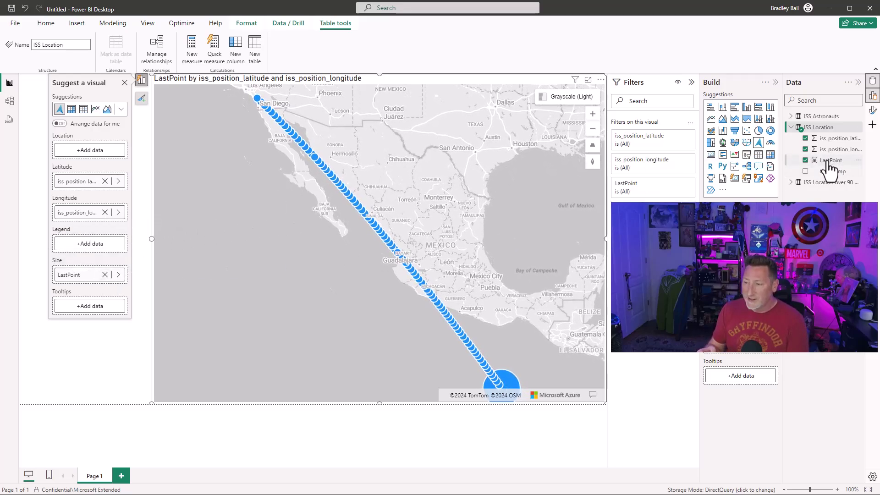
drag(827, 162, 89, 305)
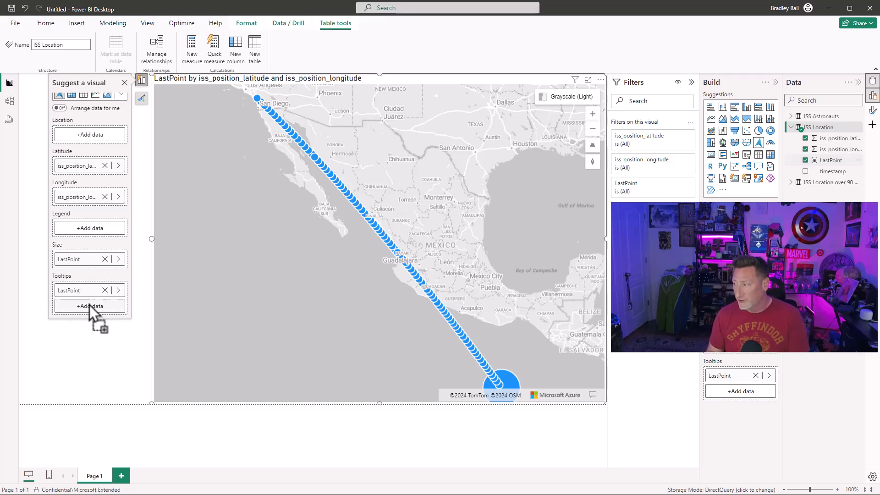
click(142, 100)
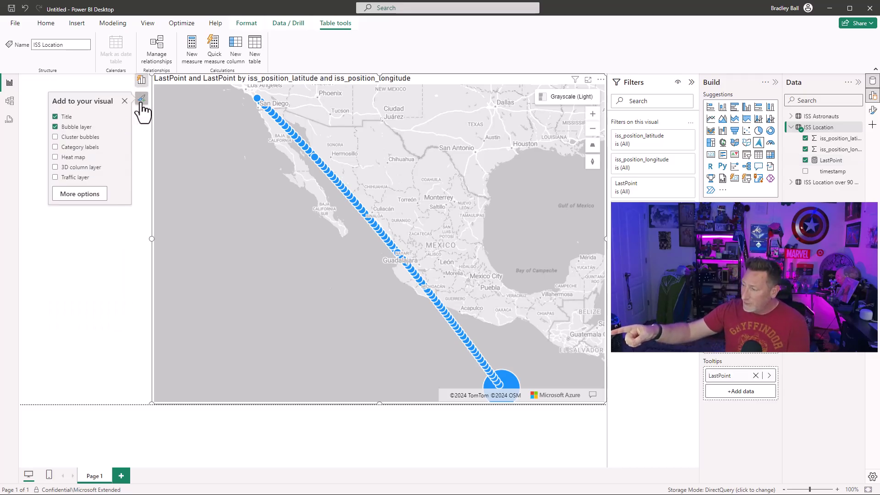
click(73, 194)
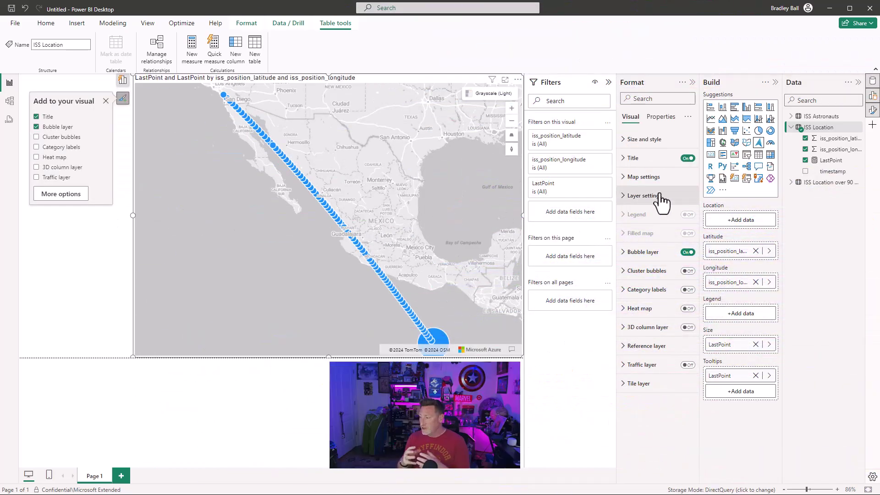
Step: Set the map title text to 'ISS Current Location'
click(626, 163)
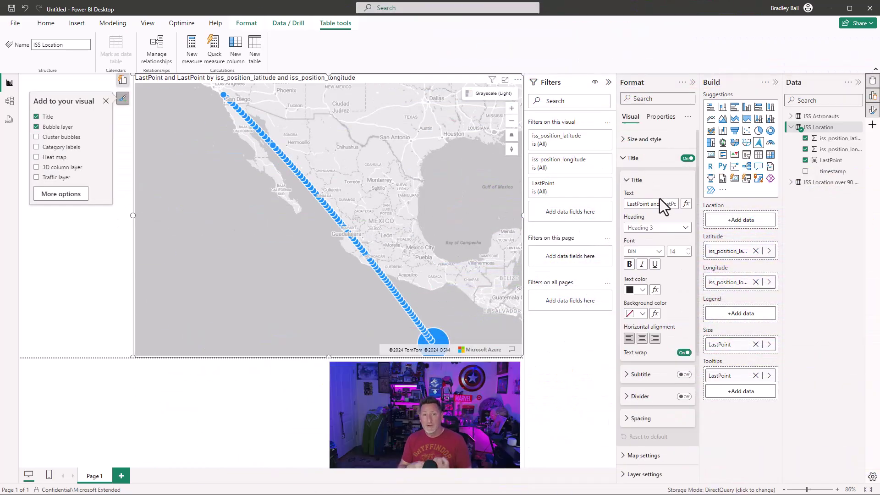
click(656, 205)
key(ctrl+a)
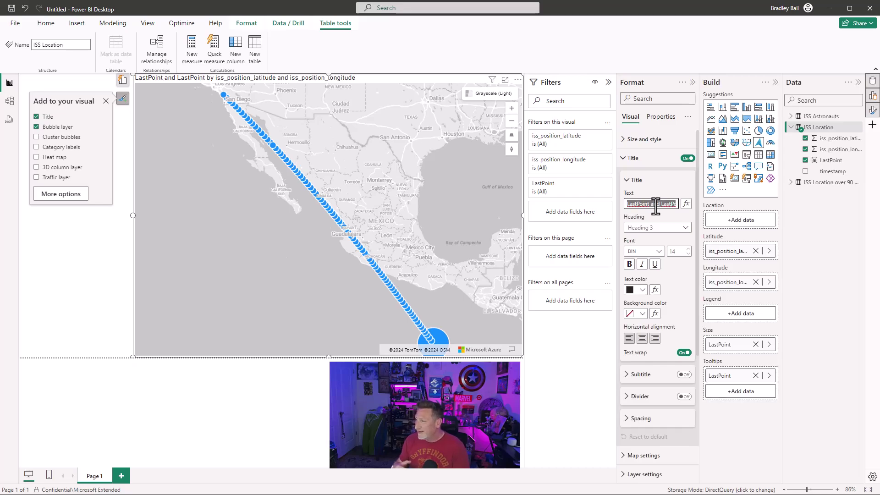
text(ISS Curr)
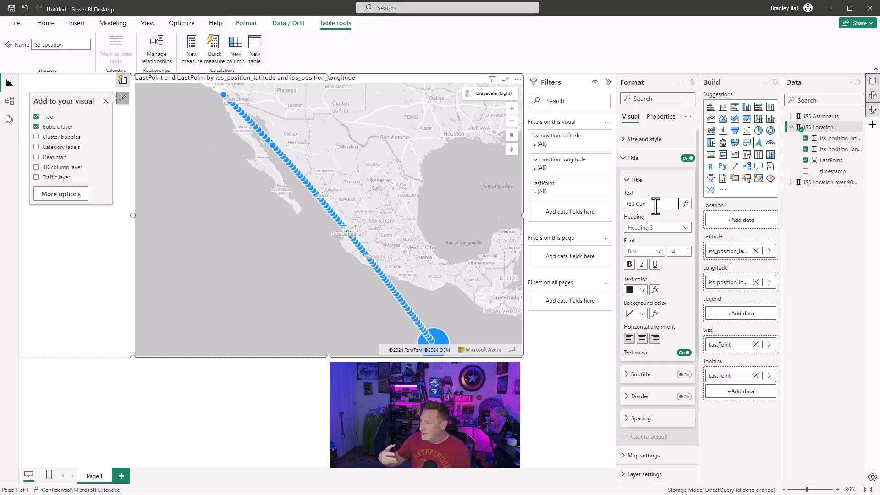
text(ent Location)
key(Return)
click(637, 180)
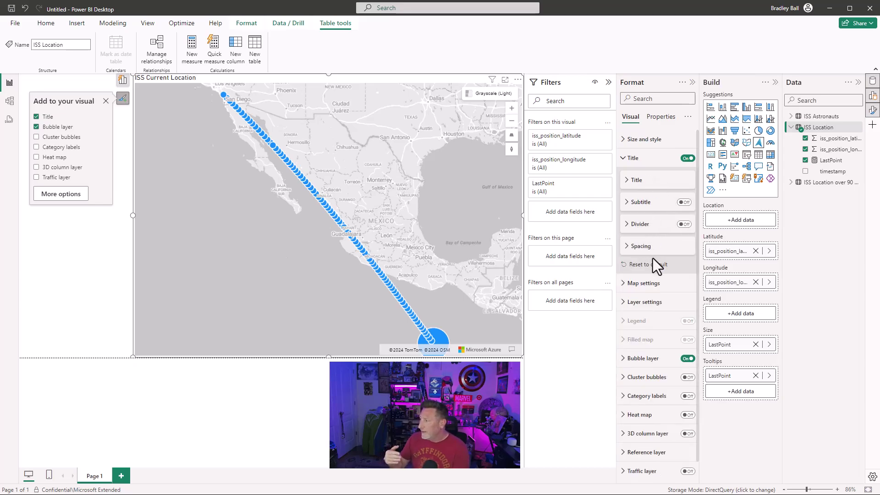
Step: Change the map's default base style to Road
click(642, 282)
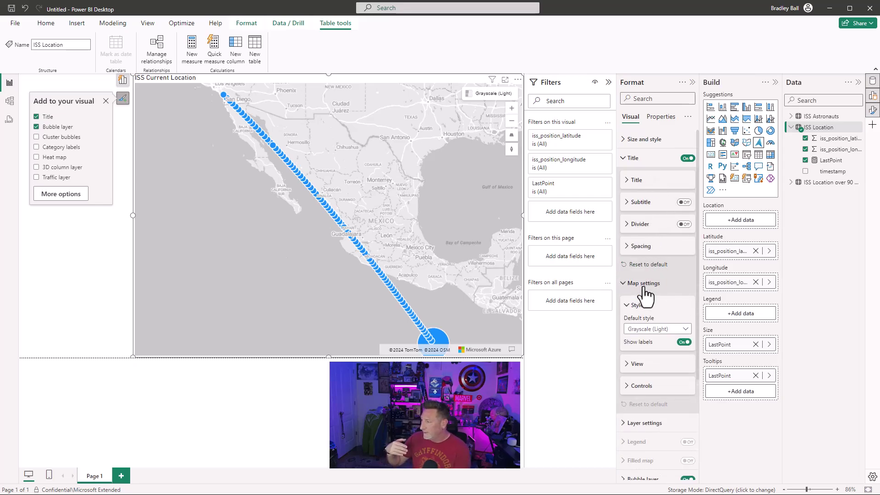
click(666, 333)
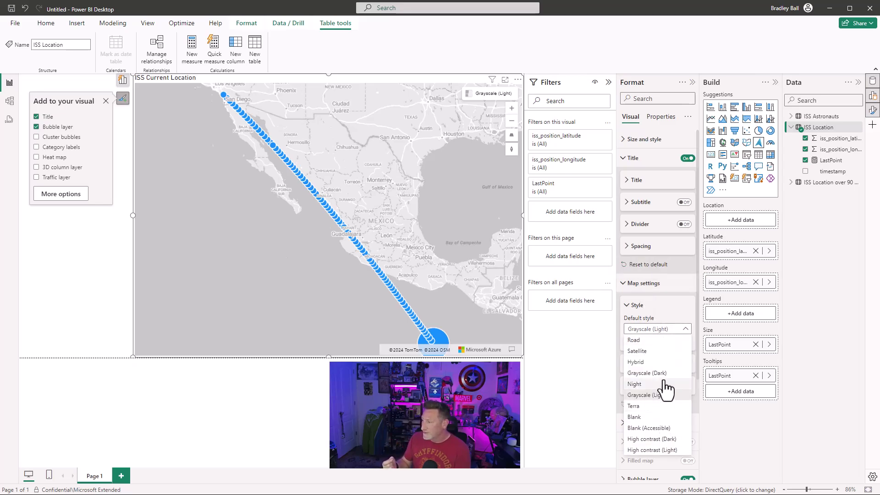
click(655, 340)
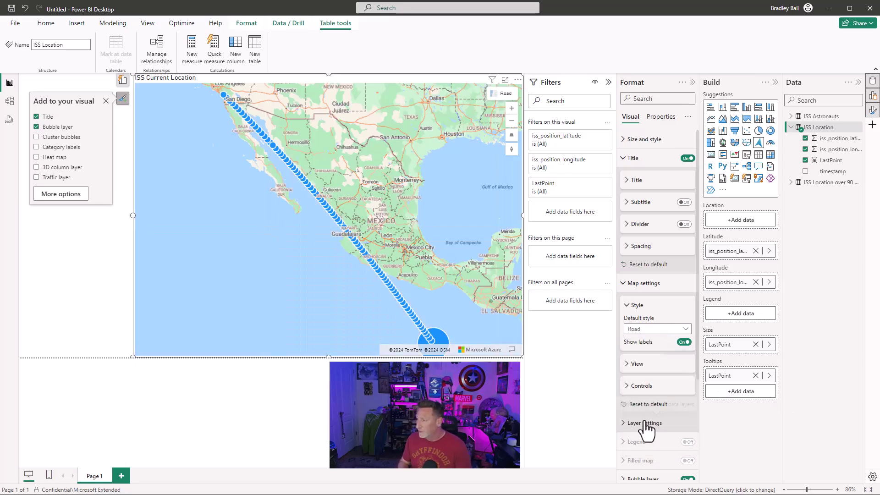
click(521, 413)
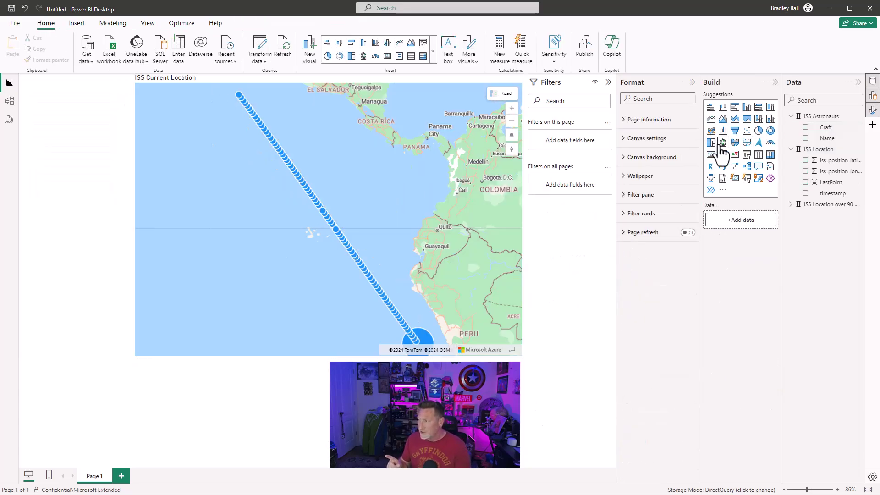
Step: Insert a matrix in the lower-left and add ISS Astronauts Craft and Name to its rows
click(772, 157)
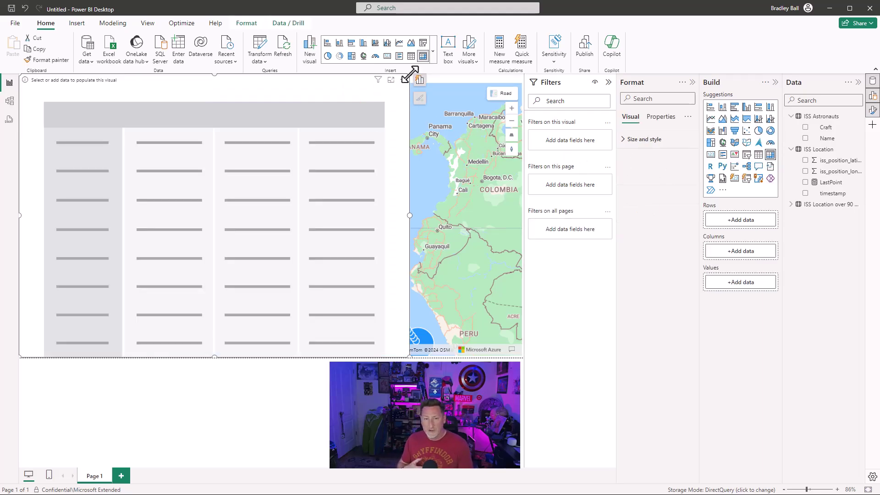
drag(409, 74, 134, 242)
click(143, 249)
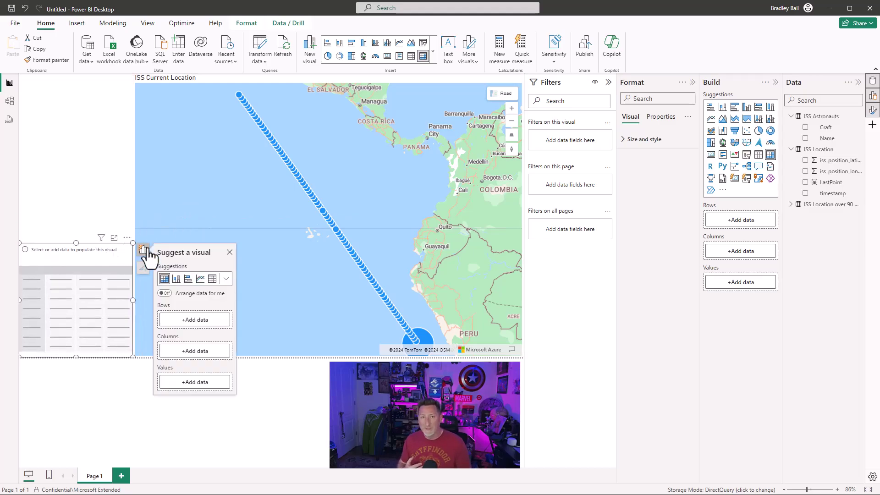
click(203, 326)
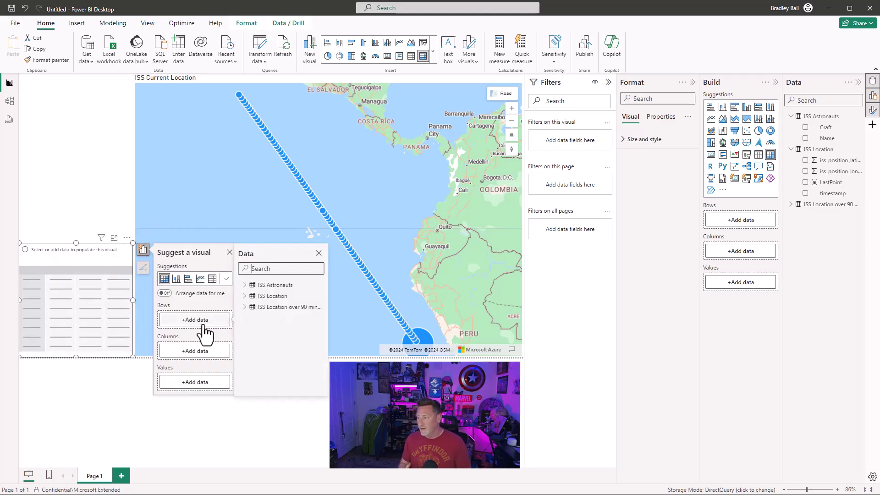
click(245, 285)
click(260, 296)
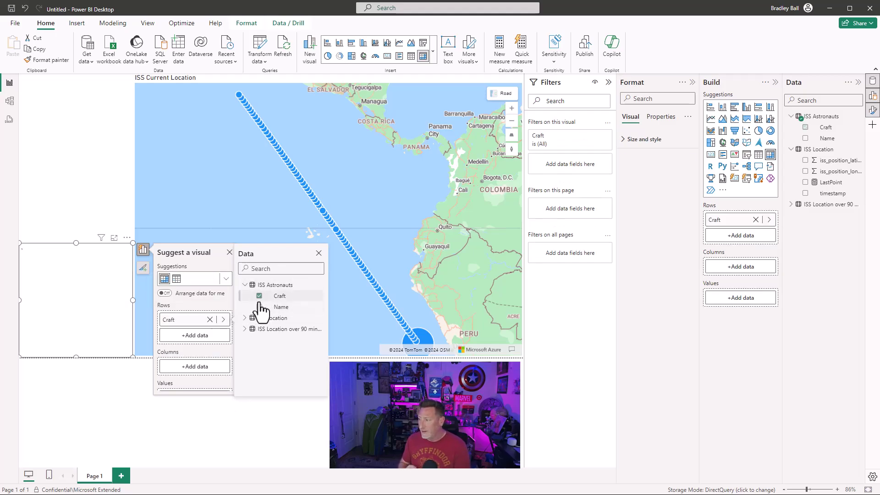
click(260, 307)
Step: Add Craft from ISS Astronauts to the matrix columns
click(210, 384)
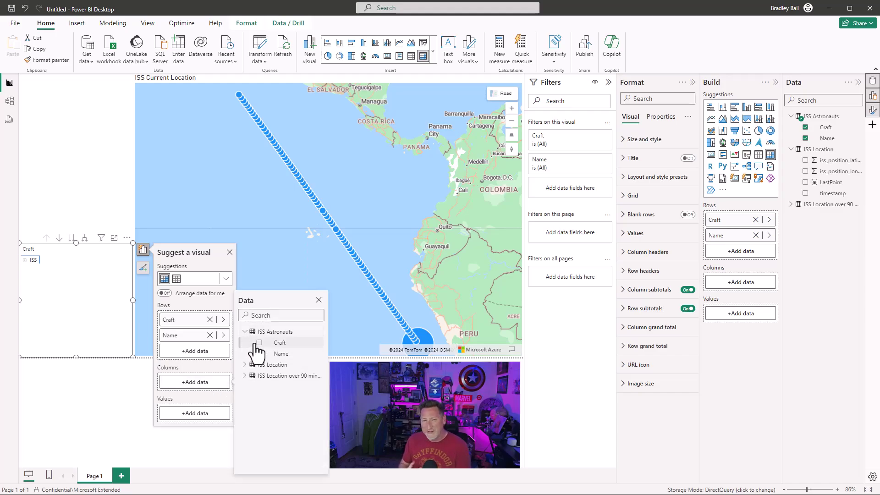
click(259, 343)
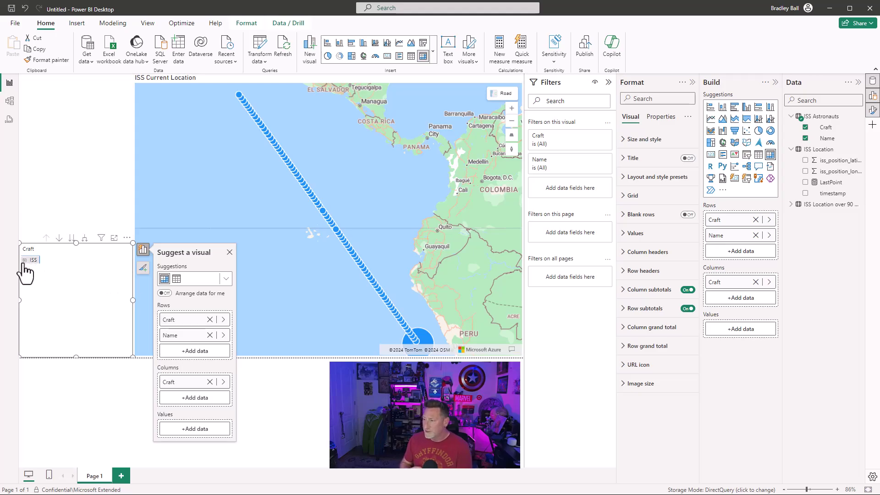
click(143, 268)
click(184, 334)
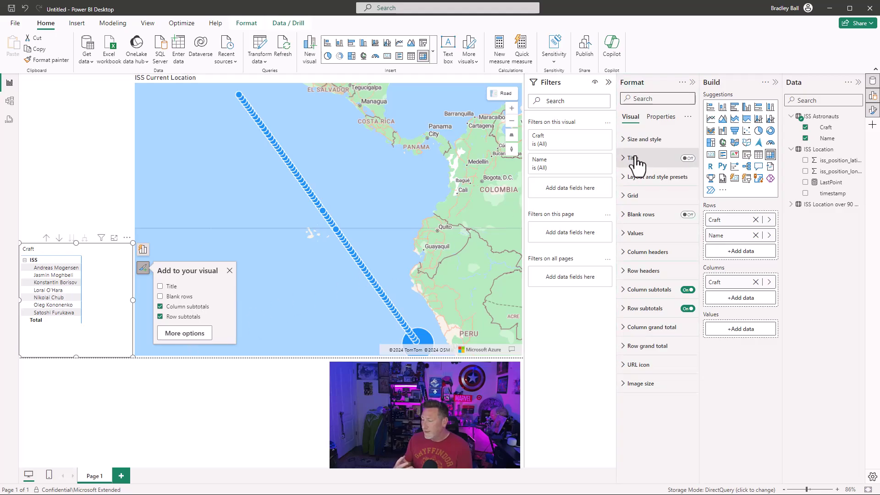
click(633, 158)
Step: Turn on the matrix title and set it to 'Astronauts'
click(688, 158)
click(673, 180)
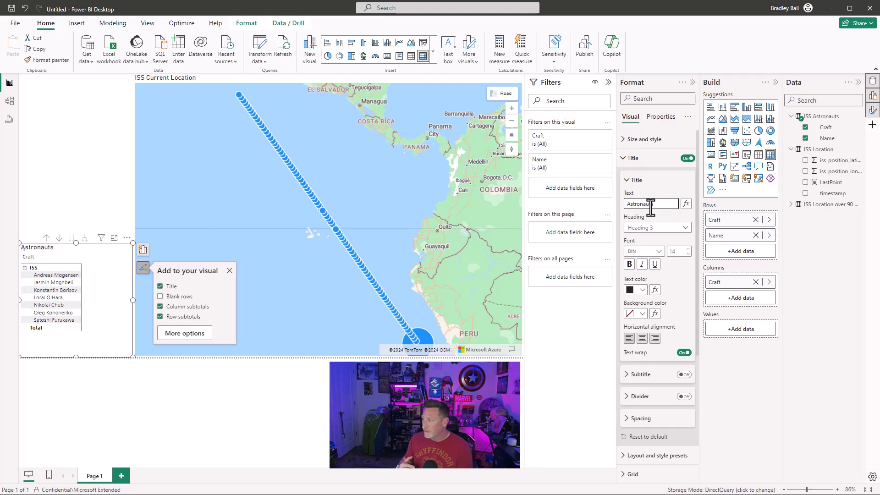
click(627, 181)
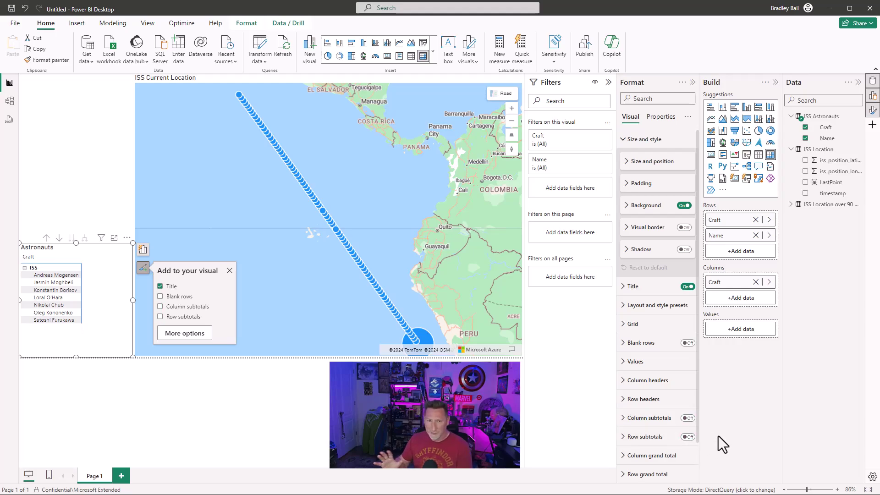
Step: Reduce the matrix values font size to 15
click(635, 362)
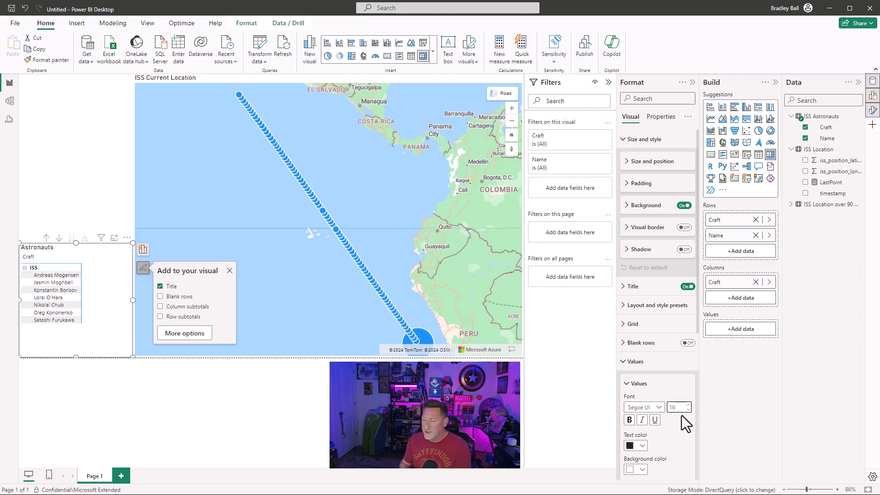
click(688, 410)
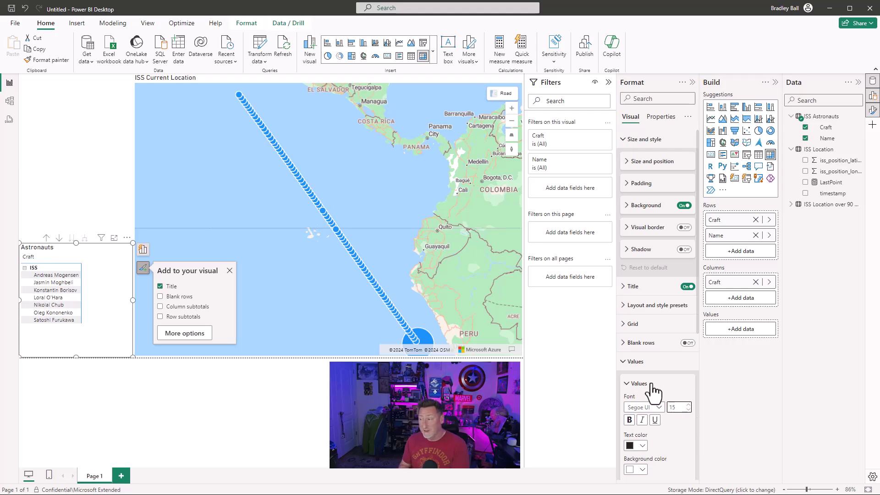
click(633, 383)
click(637, 362)
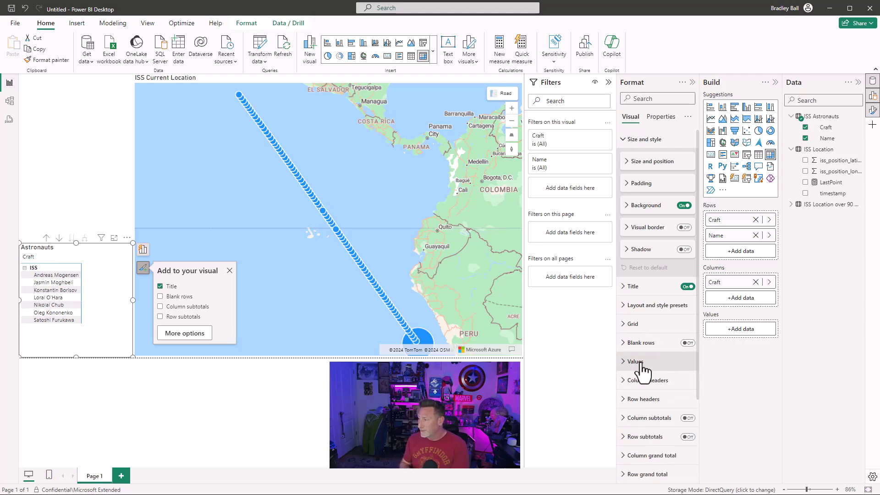
key(Escape)
Step: Insert ISS.jpg as an image visual on the report page
click(84, 27)
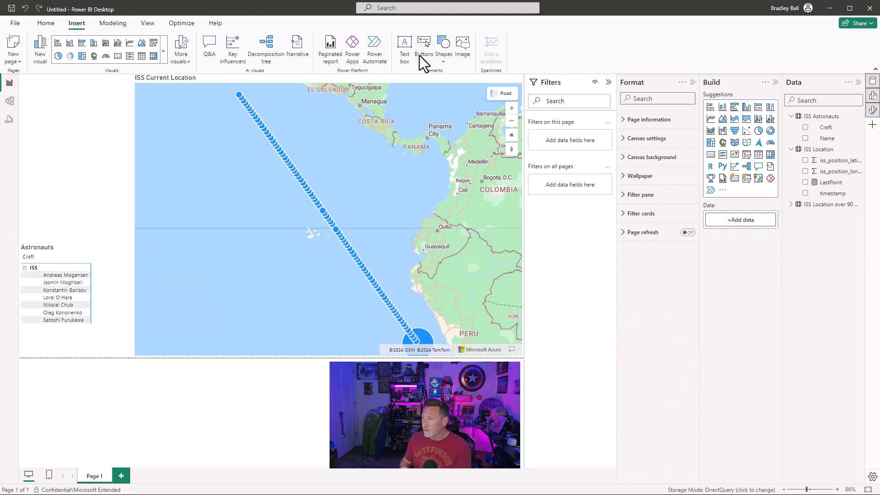
click(465, 54)
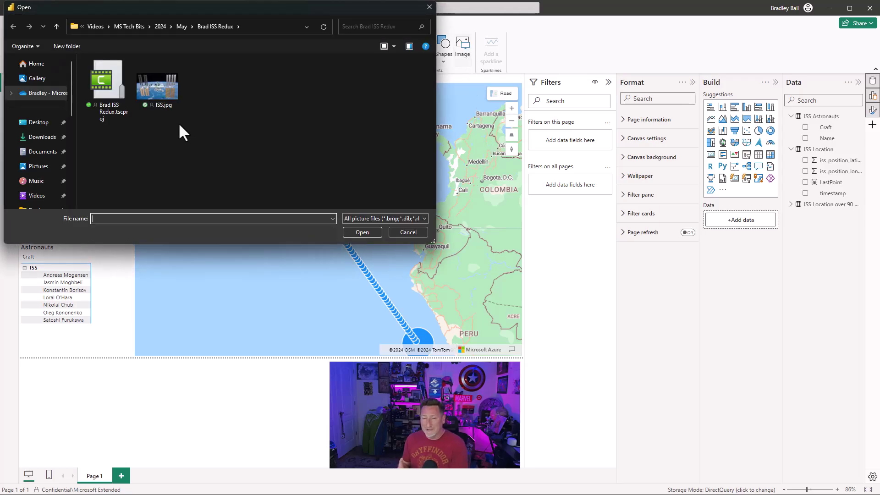
click(166, 97)
double_click(168, 99)
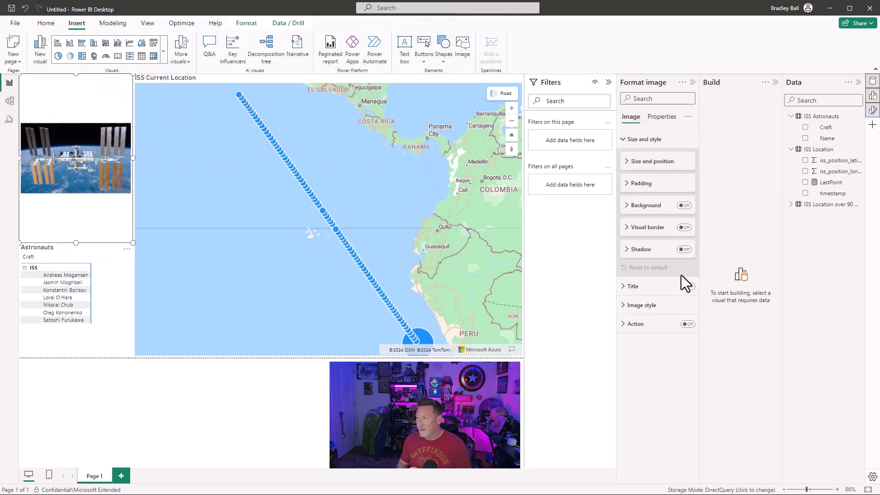
Step: Turn on the image title and set it to 'International Space Station'
click(688, 287)
click(647, 294)
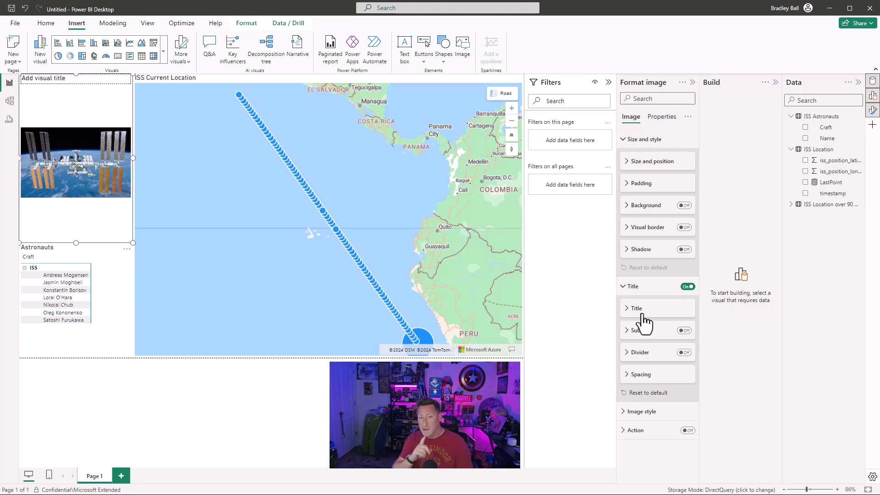
click(647, 332)
text(Inter)
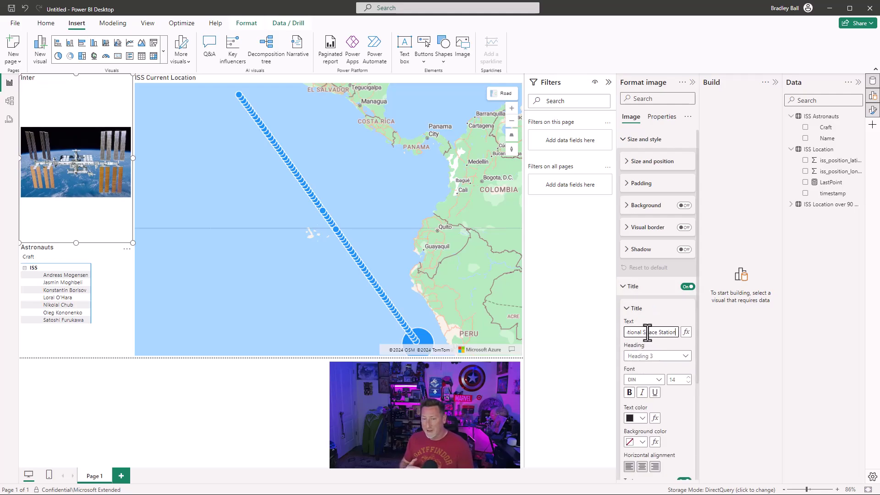
text(national Space Station)
click(339, 380)
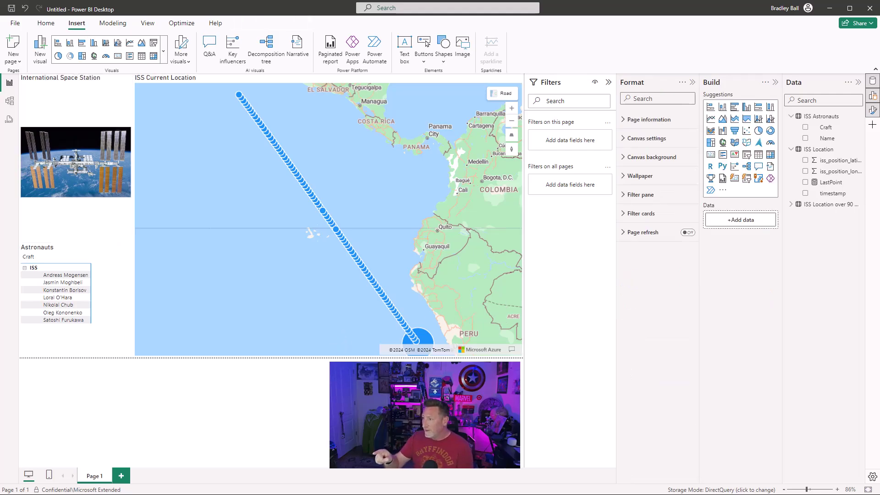
Step: Turn on automatic page refresh with an interval of 5 seconds
click(671, 234)
click(688, 233)
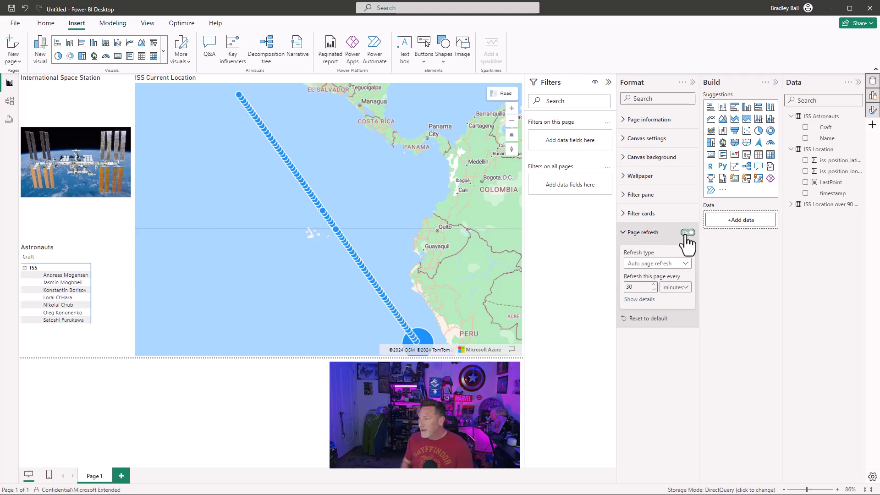
click(629, 287)
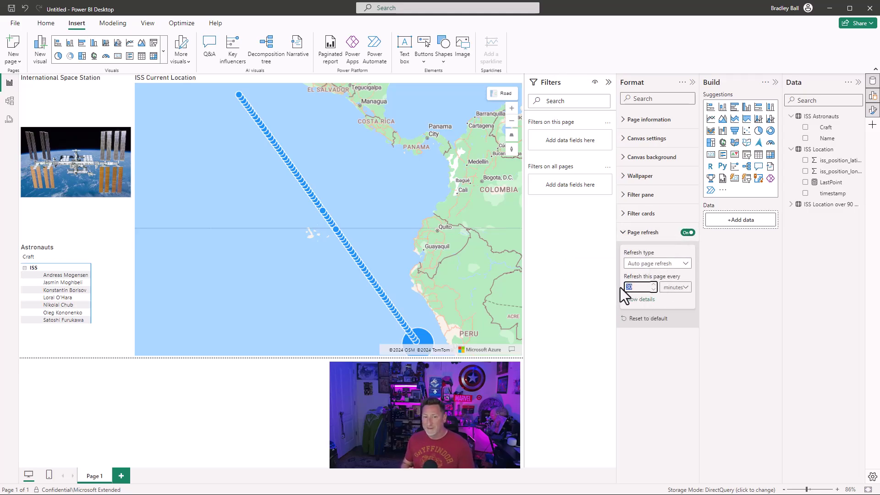
click(685, 288)
click(683, 304)
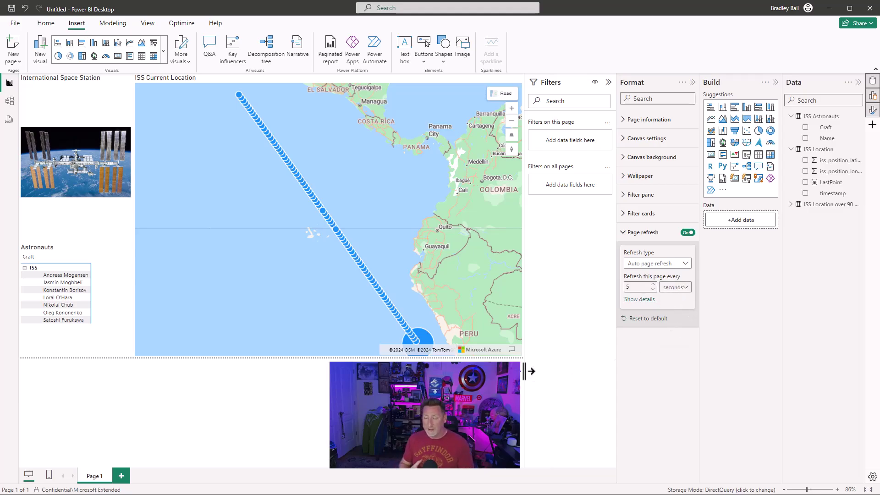
Step: Collapse the Format, Build and Data panes and pan the map toward Peru and Bolivia
click(692, 83)
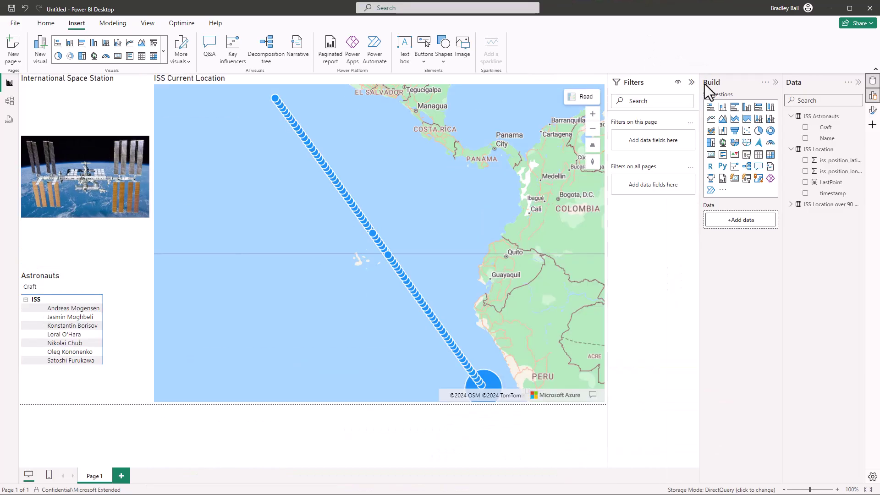
click(776, 83)
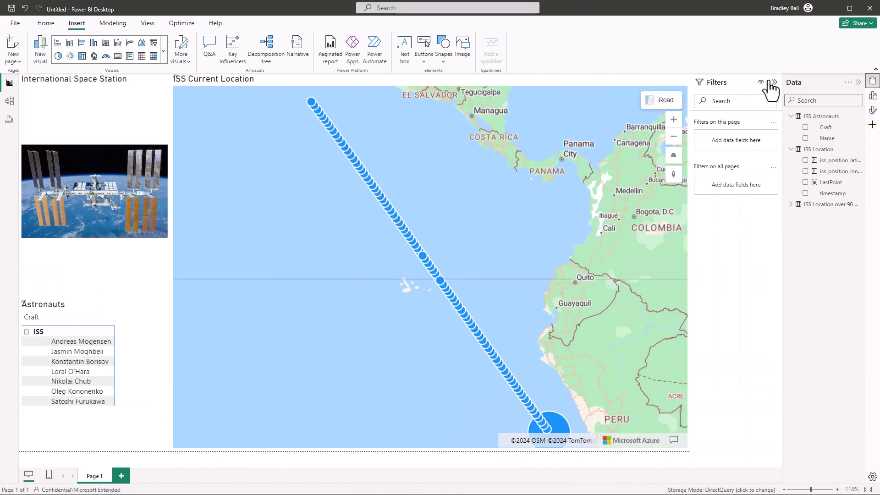
click(858, 82)
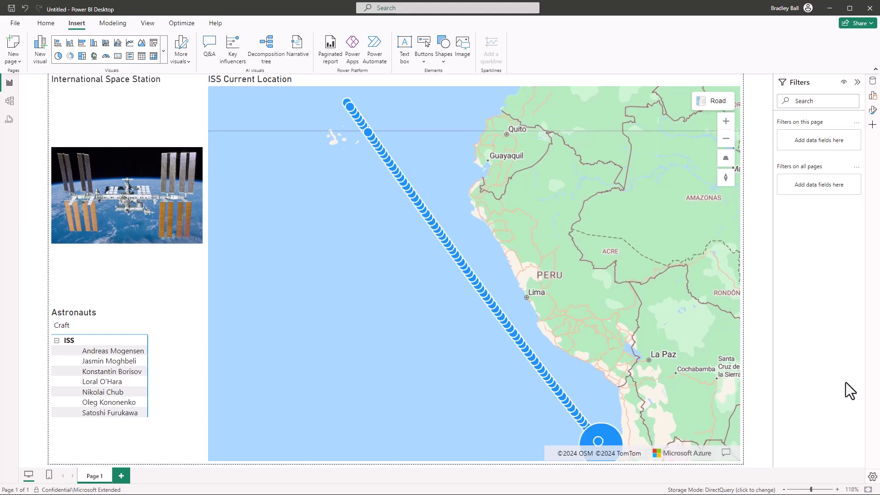
click(726, 138)
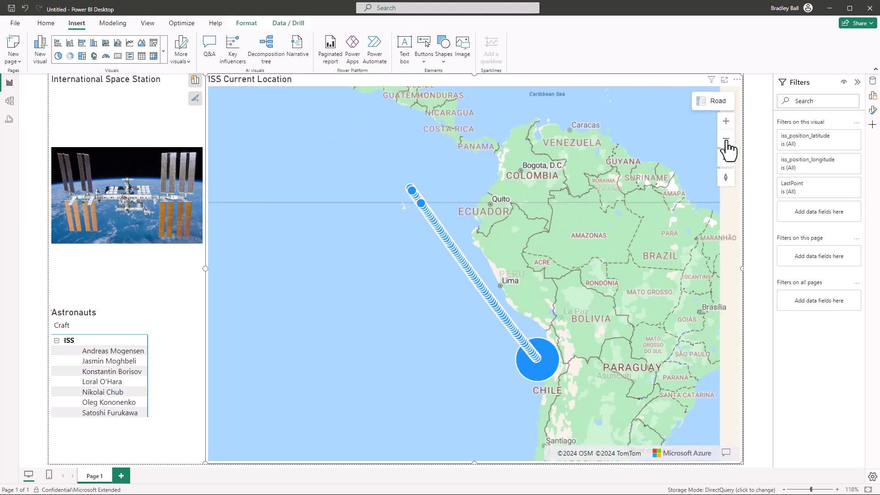
drag(673, 346, 497, 220)
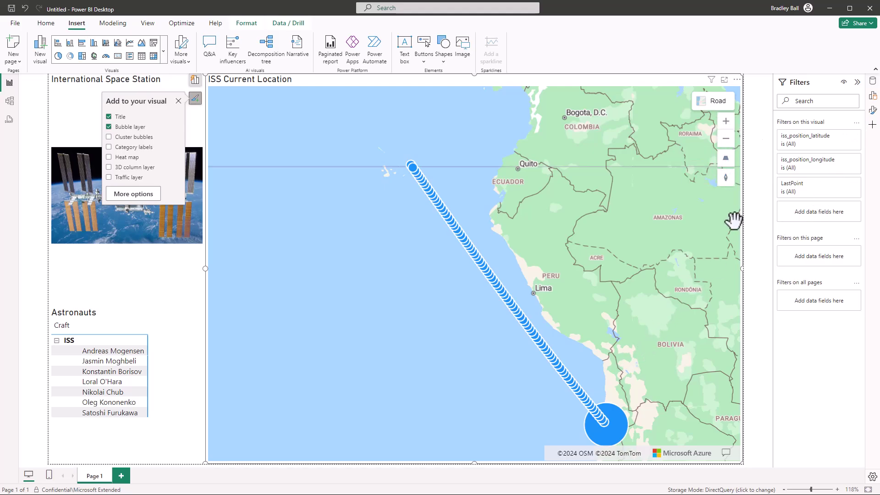
Step: Turn Auto zoom off in the map's Map settings > View
click(736, 80)
click(865, 248)
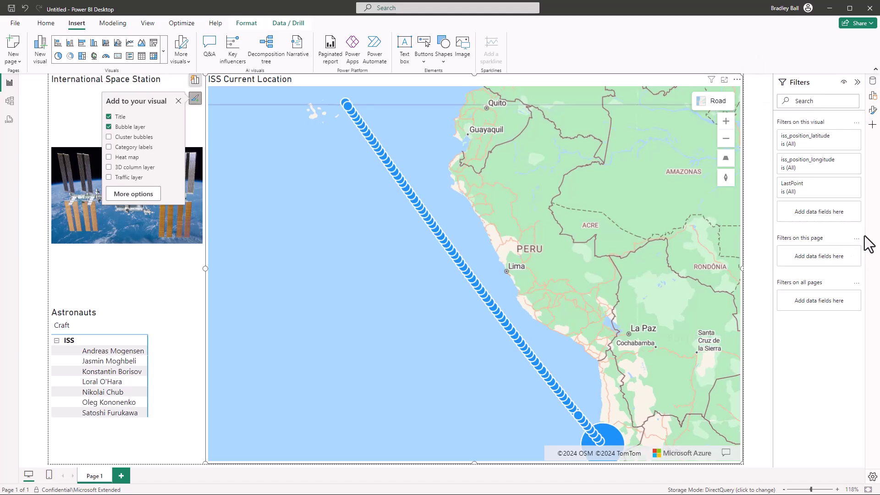
click(873, 111)
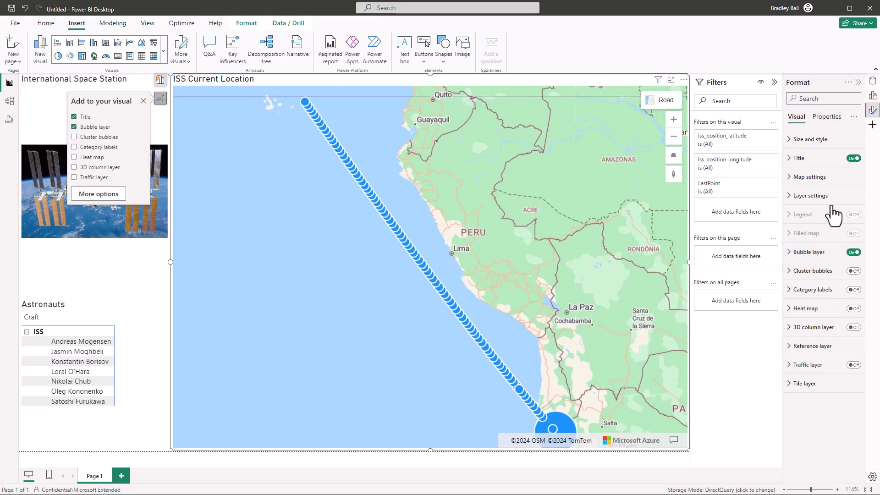
click(819, 177)
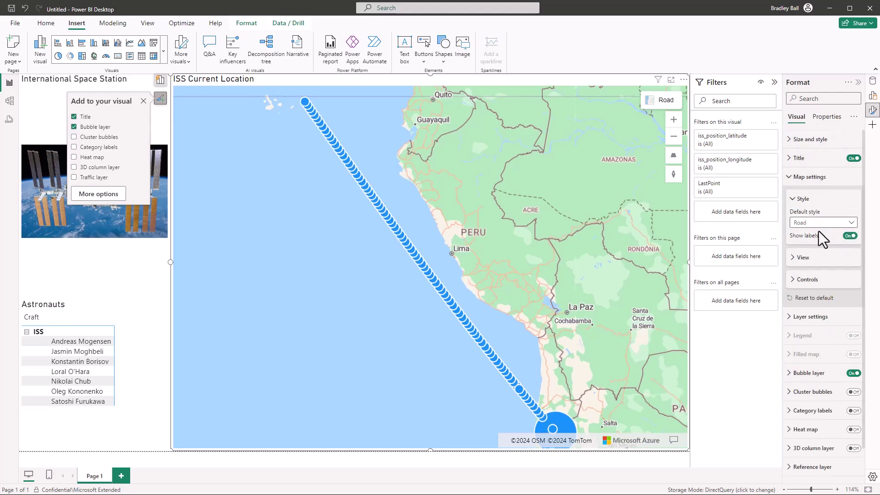
click(807, 261)
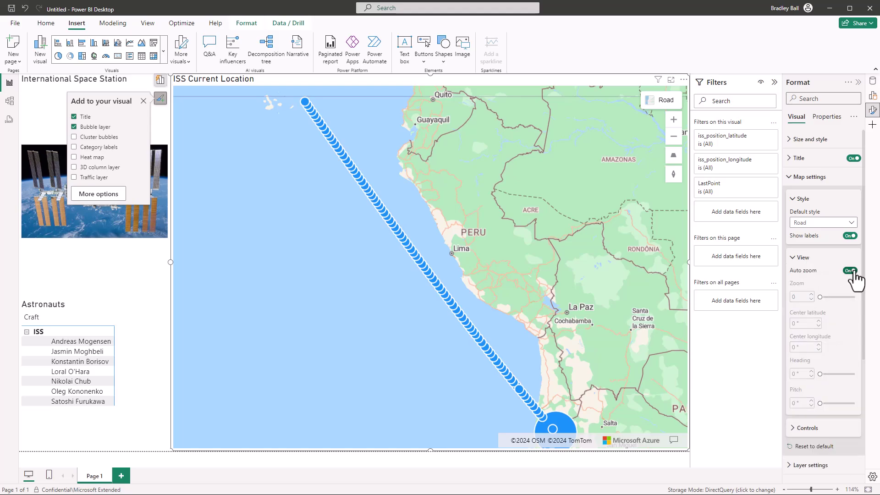
click(850, 271)
click(804, 258)
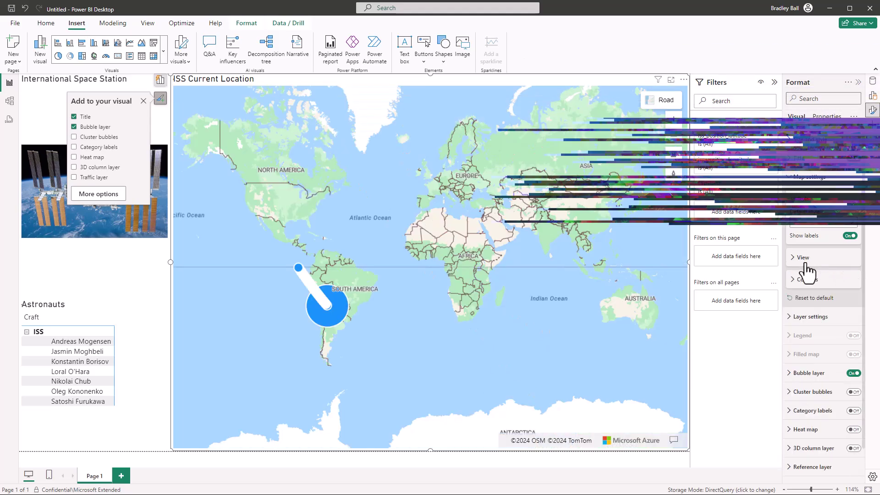
Step: Zoom the map in on the latest ISS bubble near Antofagasta, Chile
scroll(341, 329, up, 2)
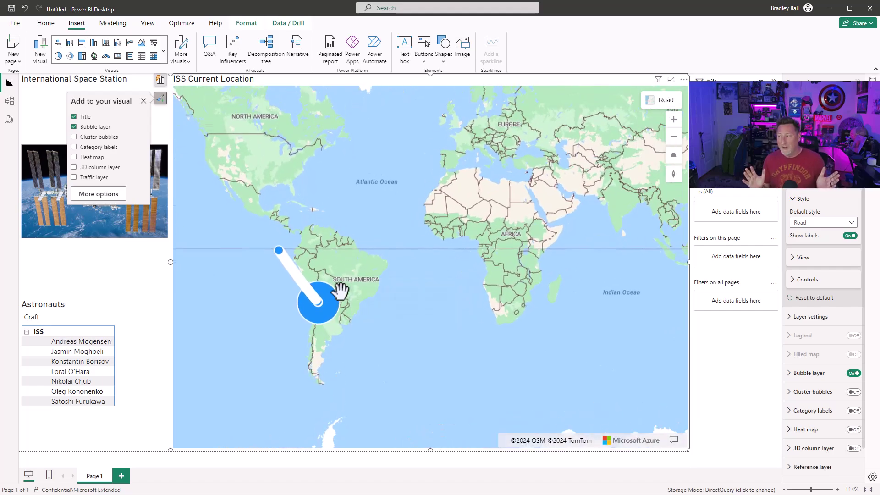
scroll(341, 289, up, 1)
scroll(403, 302, up, 2)
scroll(359, 301, up, 3)
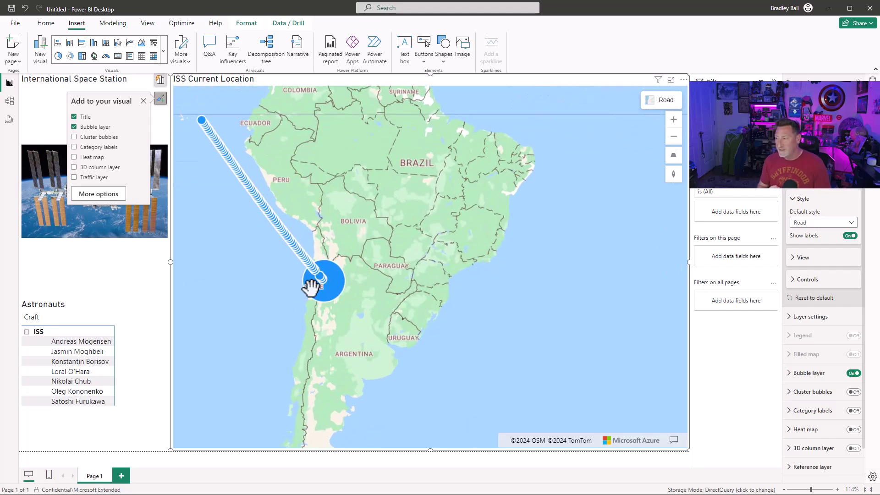
scroll(308, 289, up, 4)
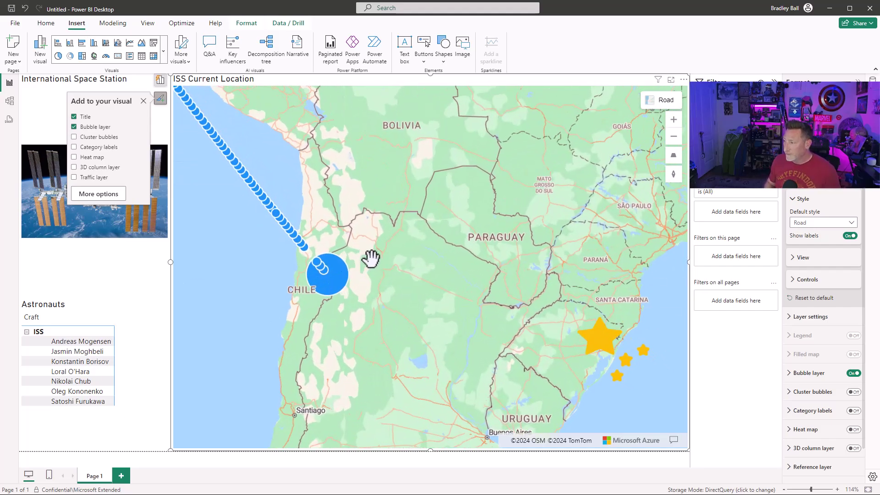
scroll(374, 259, up, 3)
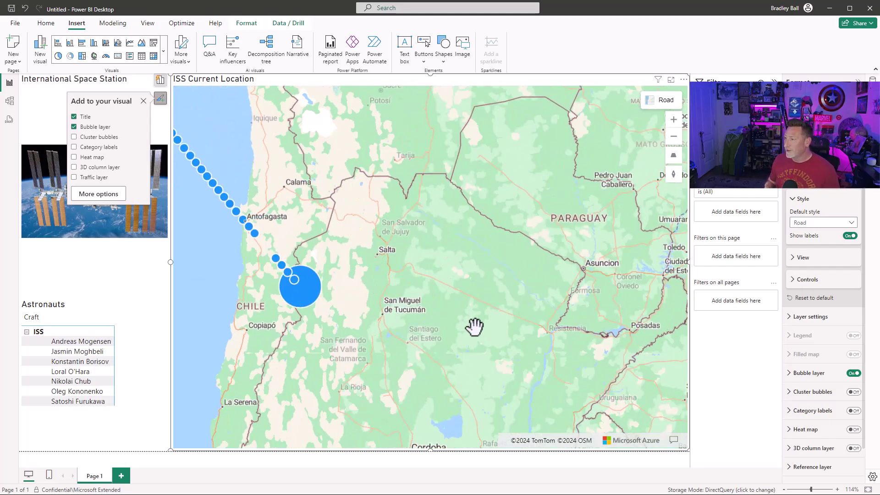